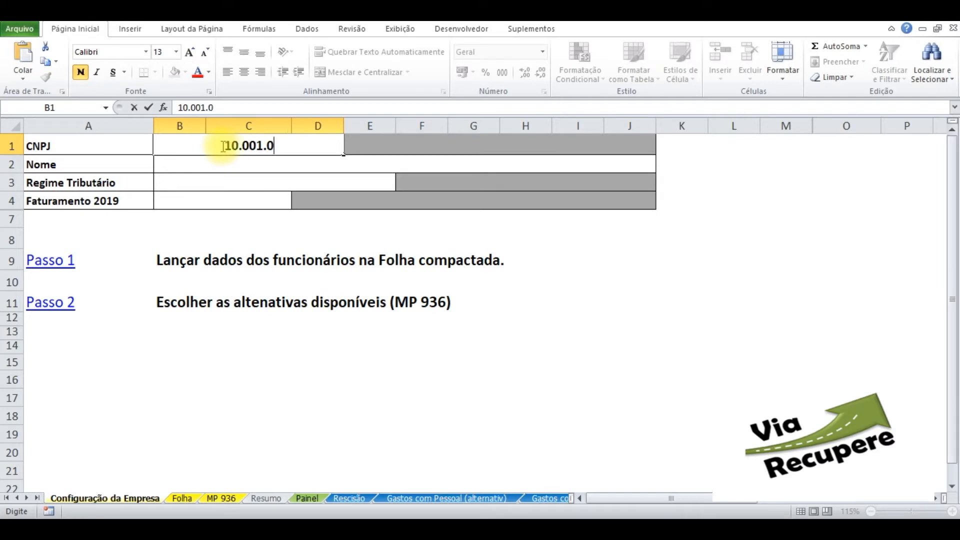
# Step: Enter the company's CNPJ registration number in the company configuration
pyautogui.write('/')
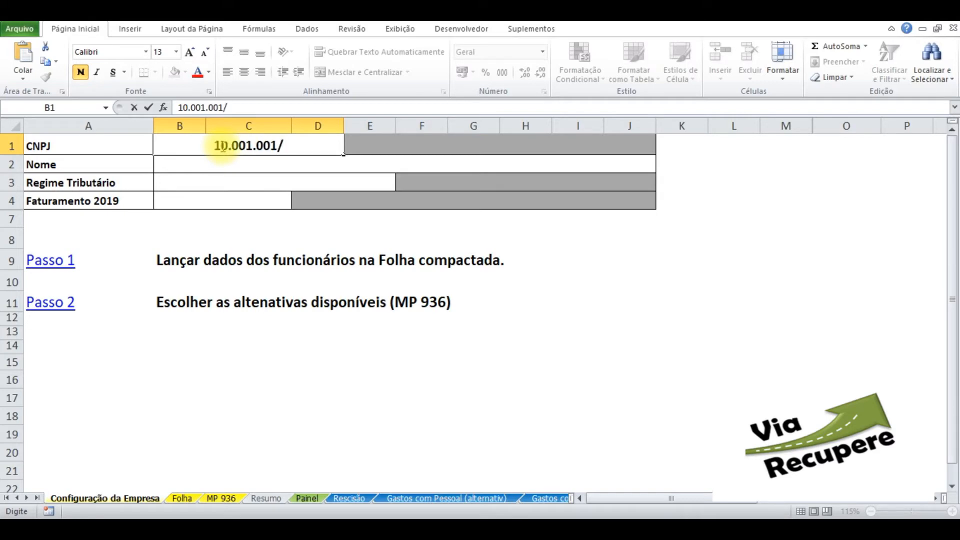
pyautogui.write('0001')
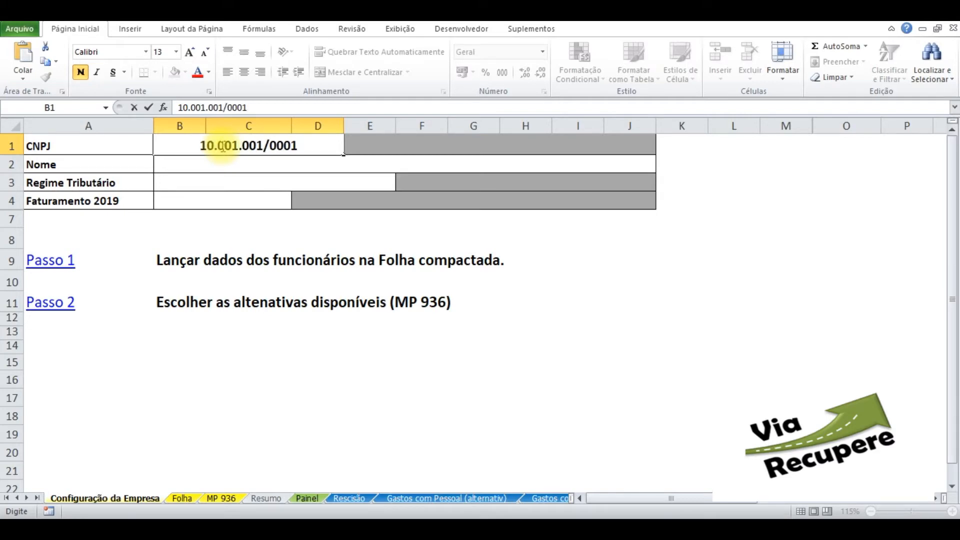
pyautogui.write('-01')
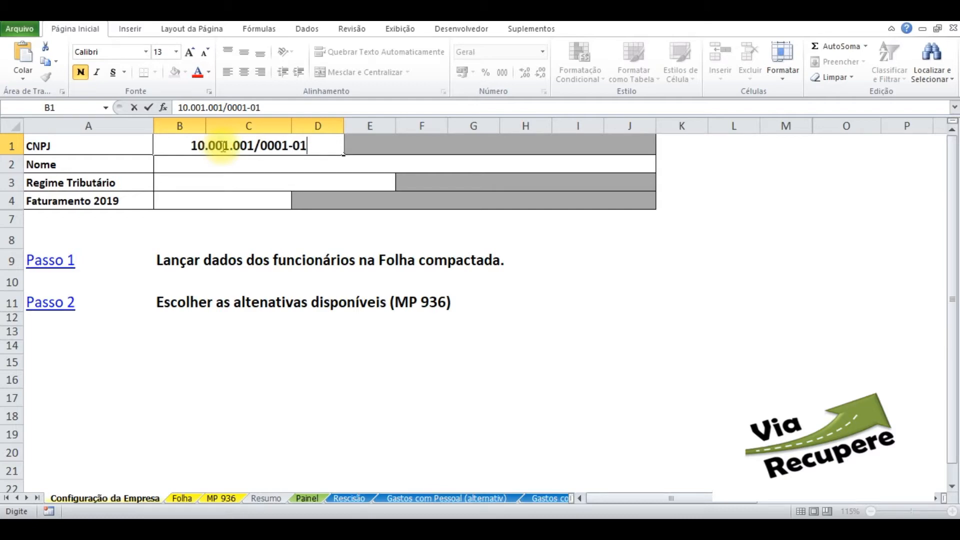
pyautogui.press('Return')
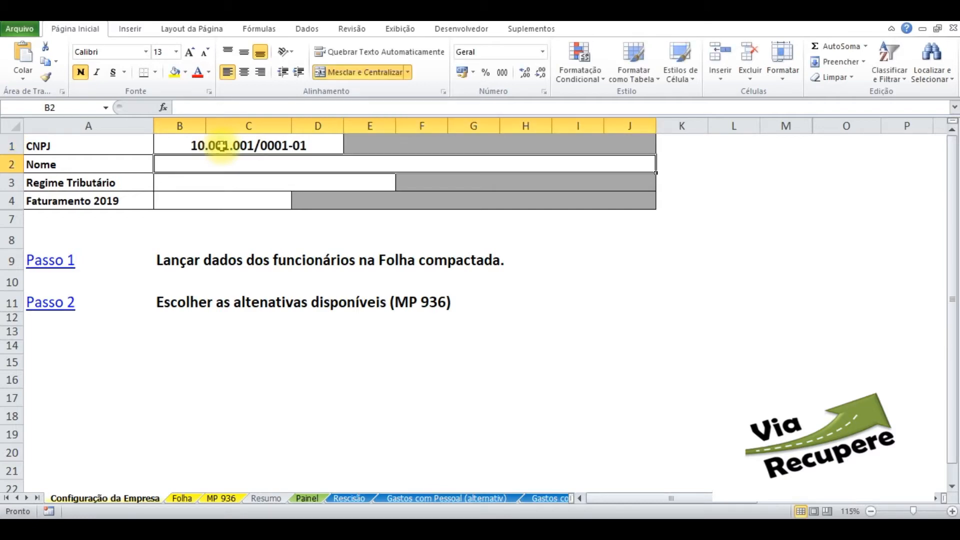
# Step: Enter EMPRESA TESTE as the company name
pyautogui.write('em')
pyautogui.press('BackSpace')
pyautogui.press('BackSpace')
pyautogui.write('EM')
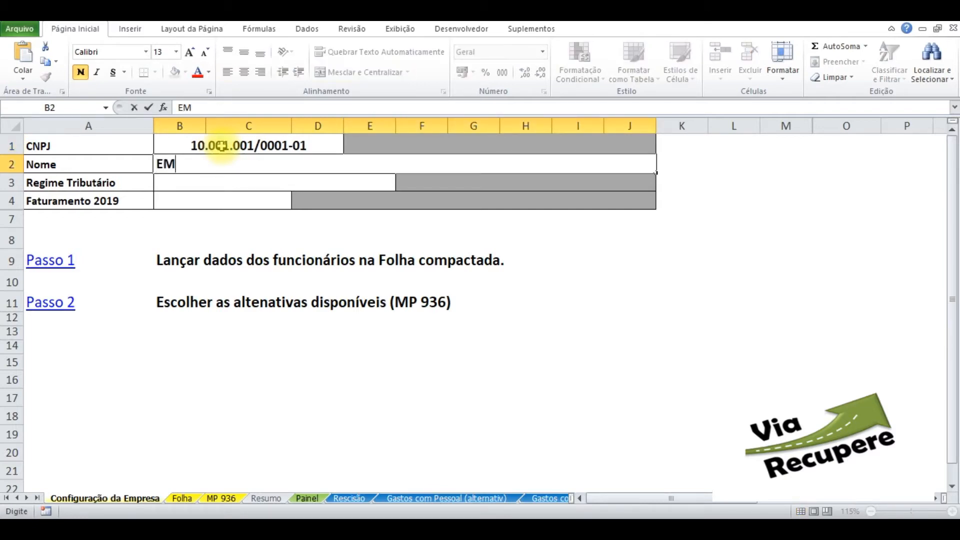
pyautogui.write('PRESA ')
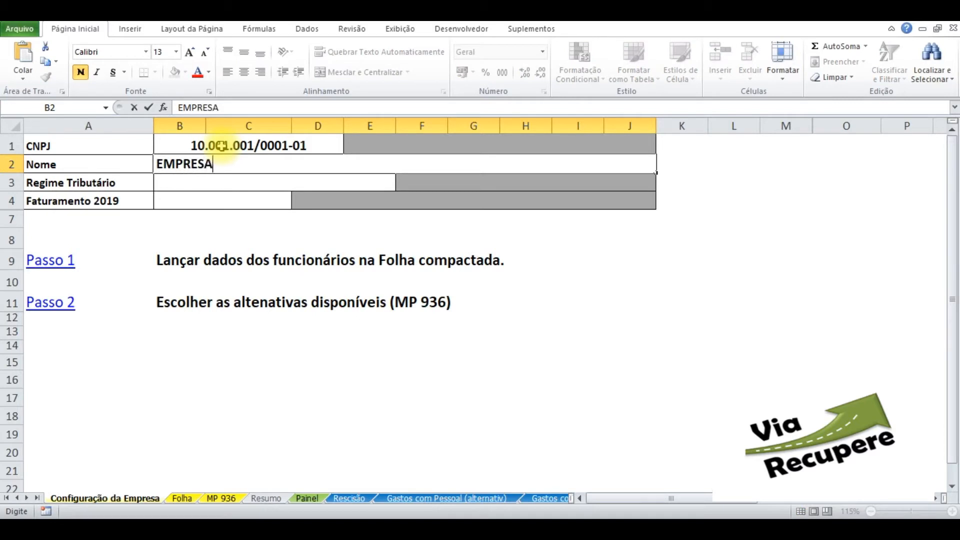
pyautogui.write('D')
pyautogui.press('BackSpace')
pyautogui.write('TESTE')
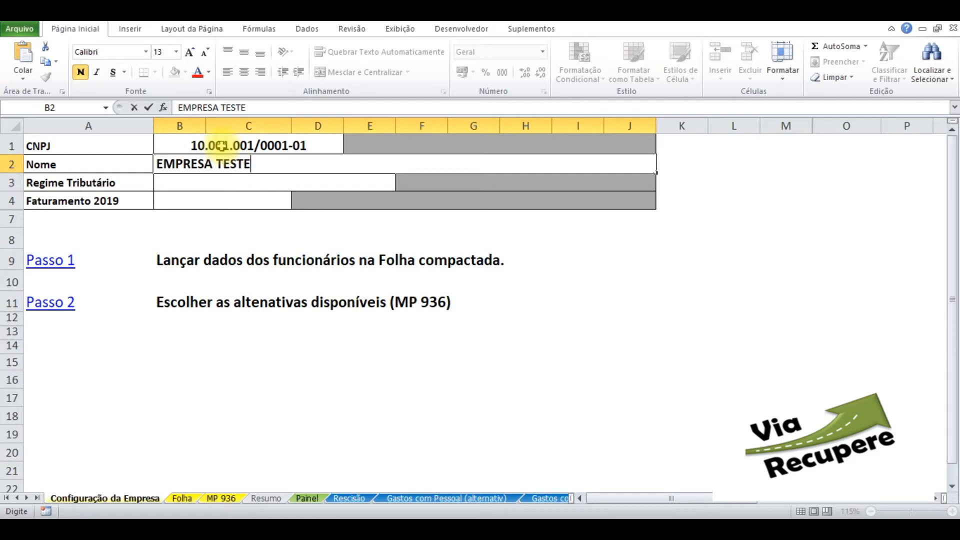
pyautogui.press('Return')
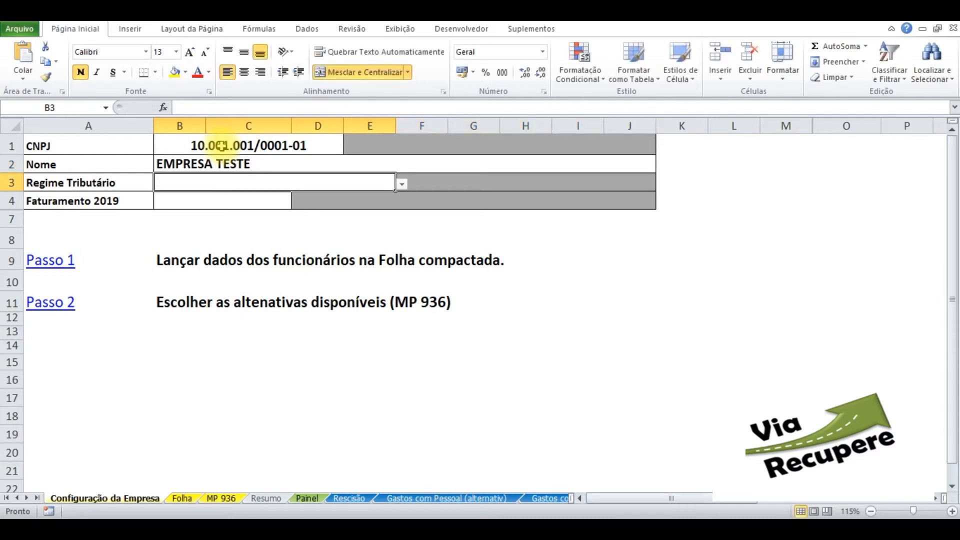
# Step: Set the company's tax regime to LUCRO REAL and its 2019 revenue bracket to Acima de 4,8 milhões
pyautogui.click(402, 184)
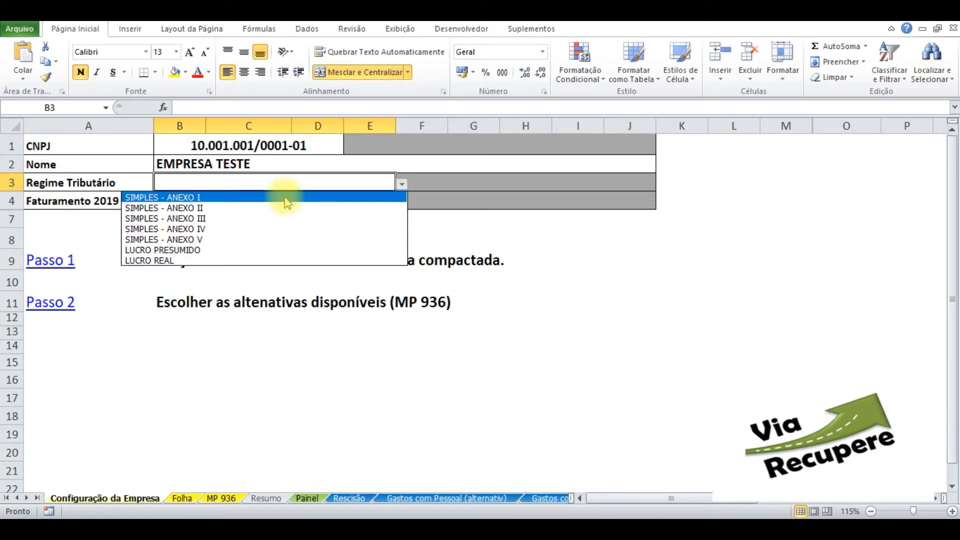
pyautogui.click(242, 261)
pyautogui.click(260, 203)
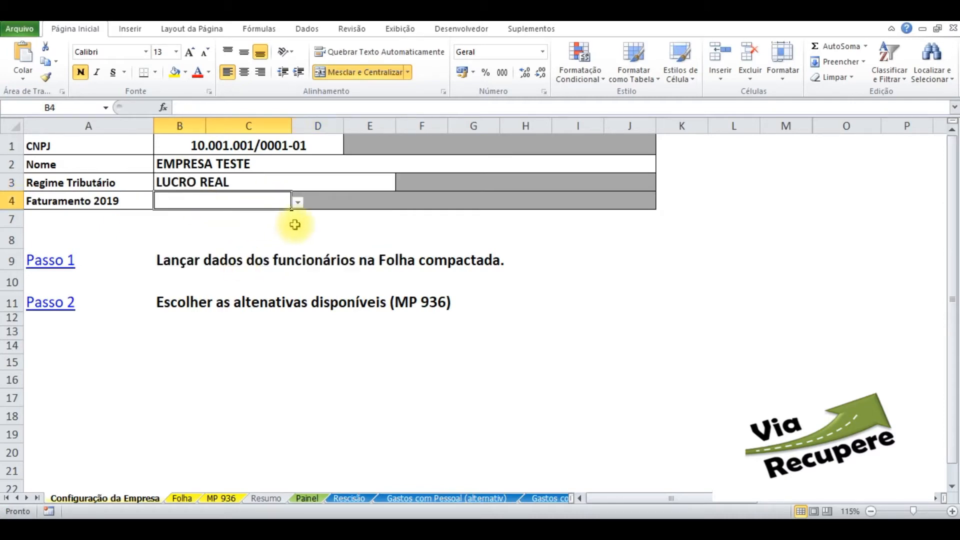
pyautogui.click(298, 202)
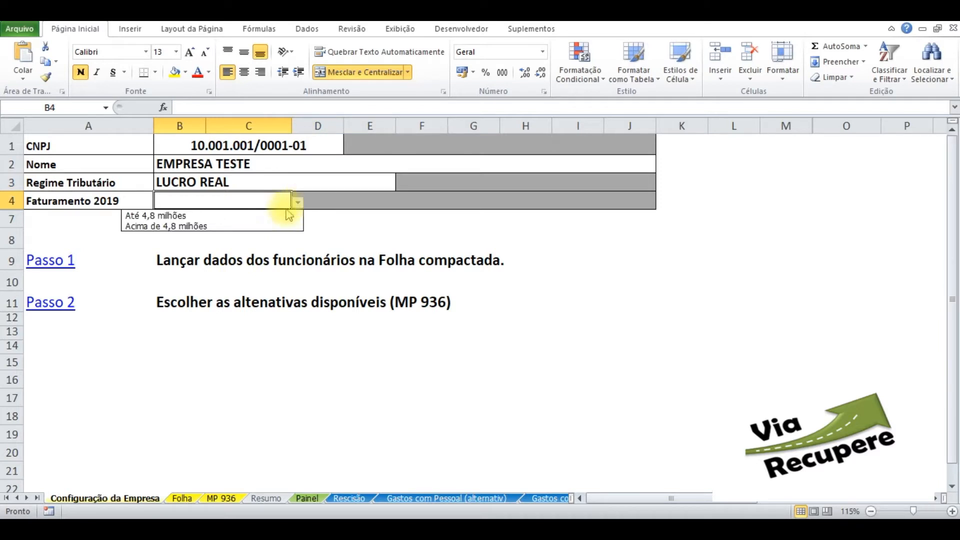
pyautogui.click(253, 226)
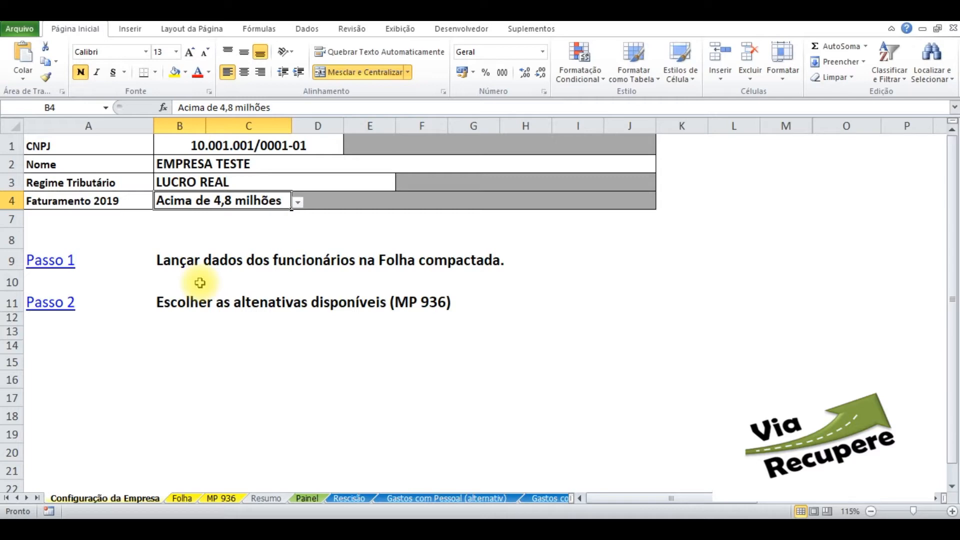
# Step: Open the Folha sheet and enter employee code 1 in the first data row
pyautogui.click(182, 498)
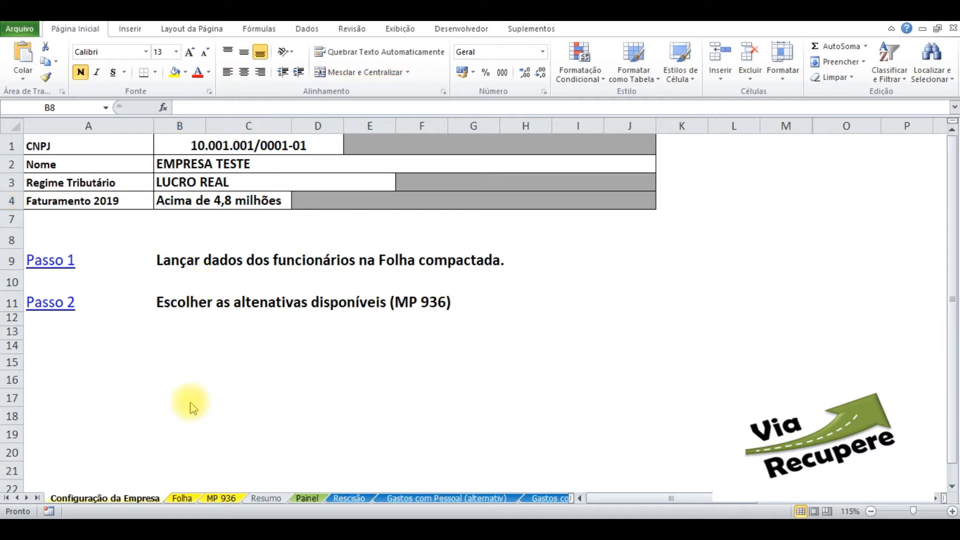
pyautogui.click(182, 498)
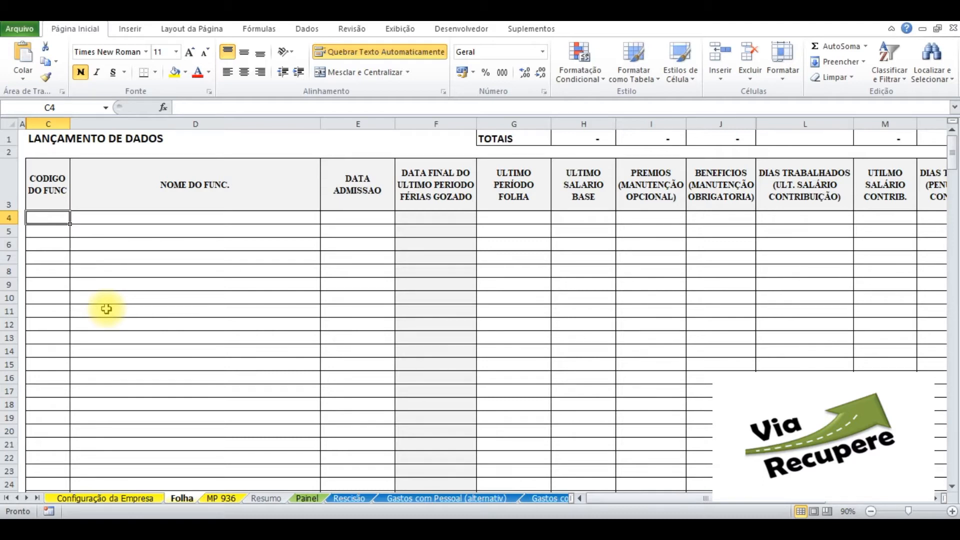
pyautogui.write('1')
pyautogui.press('Return')
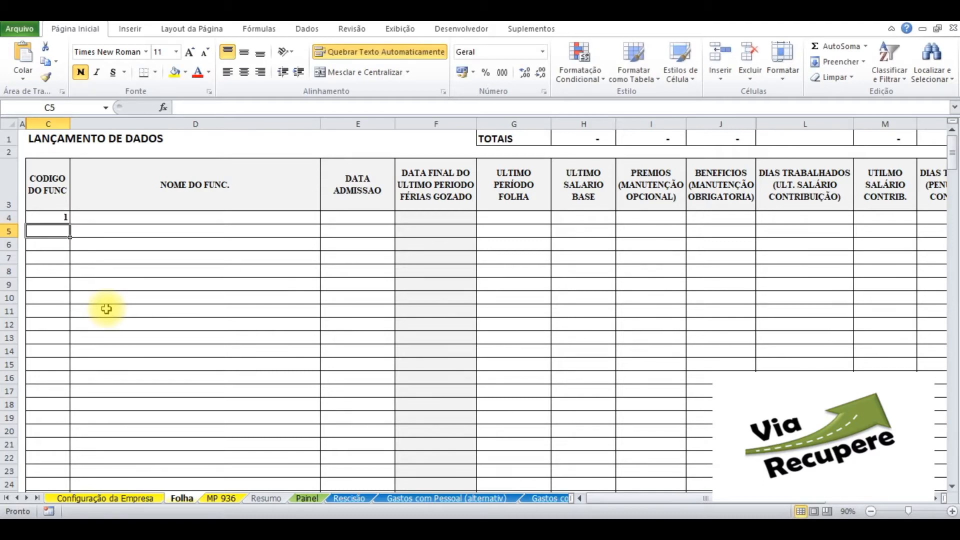
# Step: Enter employee codes 2 and 3 in the following two rows and clear both cells again
pyautogui.write('2')
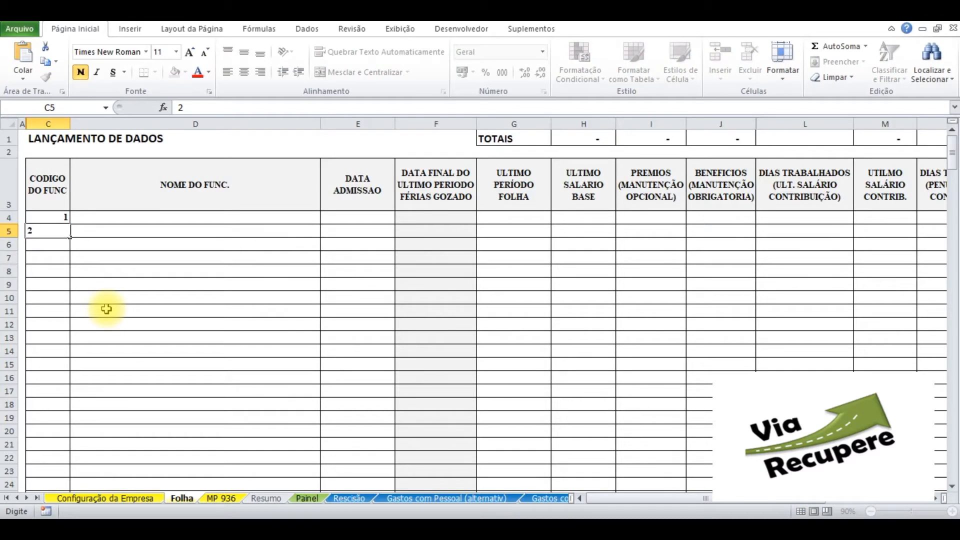
pyautogui.press('Return')
pyautogui.write('3')
pyautogui.press('Return')
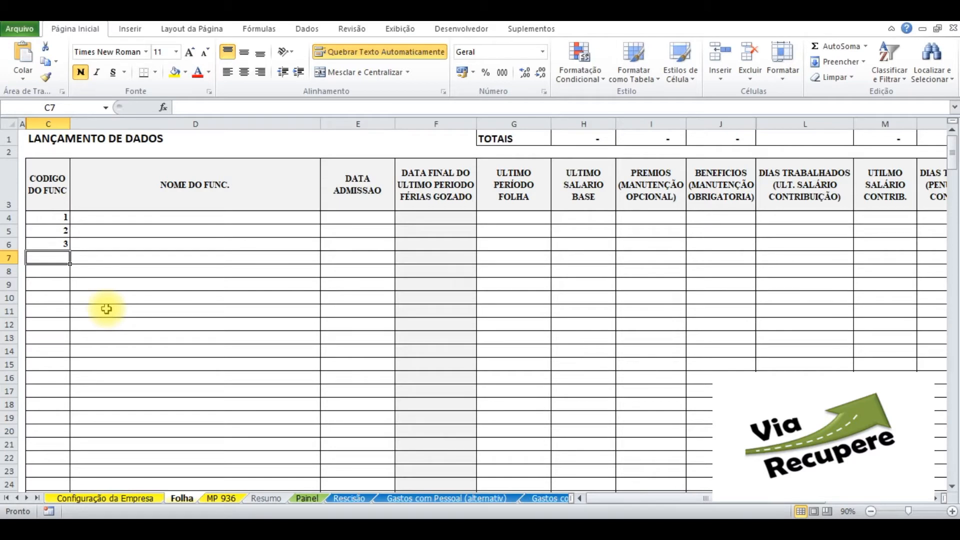
pyautogui.press('Up')
pyautogui.press('Up')
pyautogui.hotkey('shift', 'Down')
pyautogui.press('Delete')
pyautogui.press('Up')
# Step: Fill in the employee's name for code 1 and set the admission date to 01/01/2018
pyautogui.press('Right')
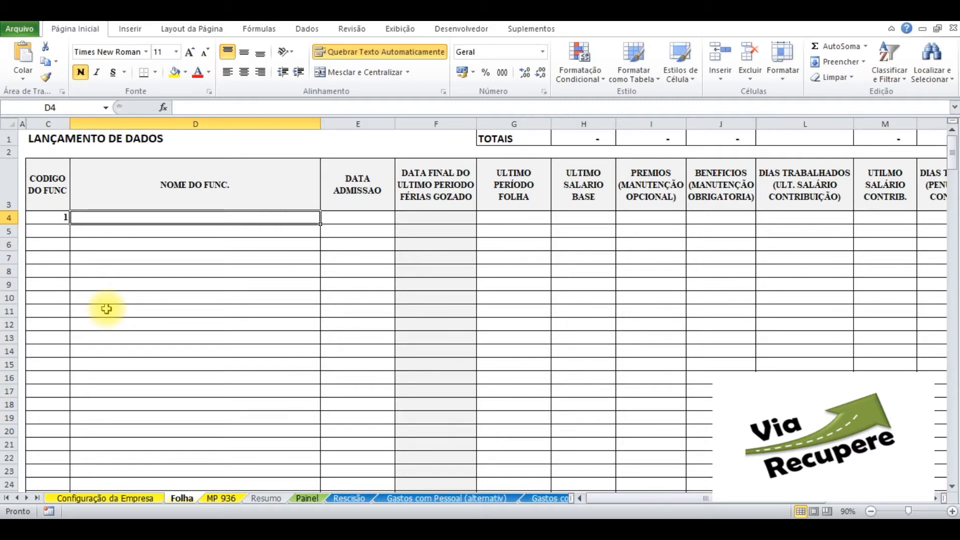
pyautogui.write('JOÃO')
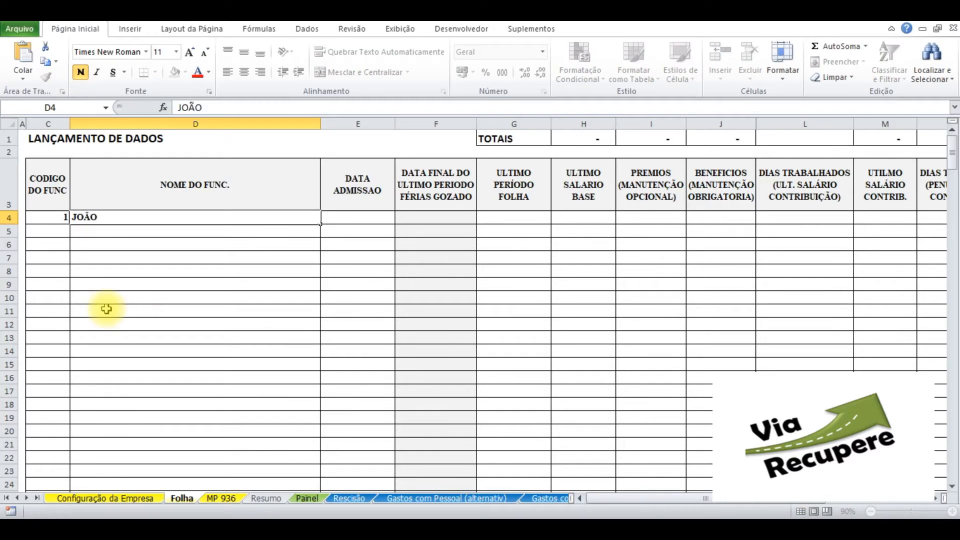
pyautogui.press('Tab')
pyautogui.write('01/01/')
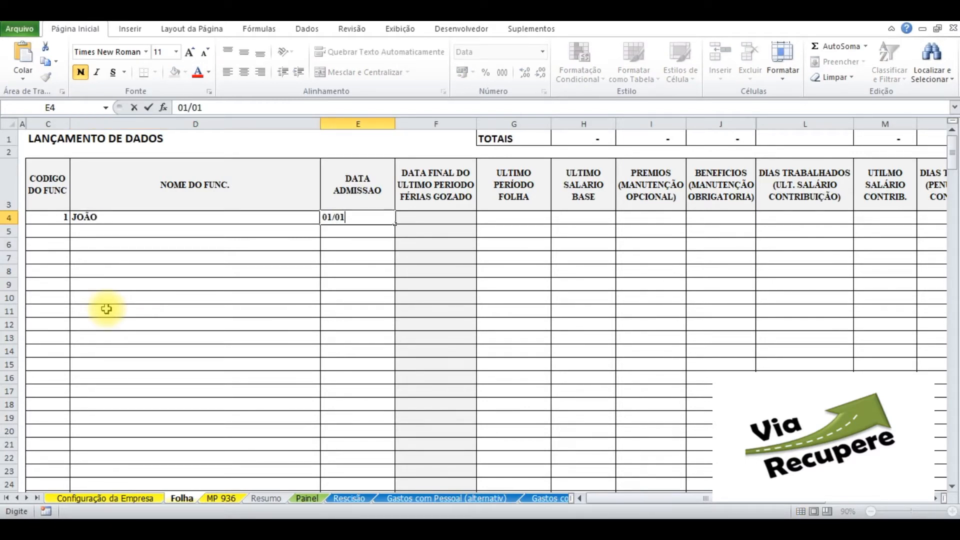
pyautogui.write('2018')
pyautogui.press('Tab')
pyautogui.press('Tab')
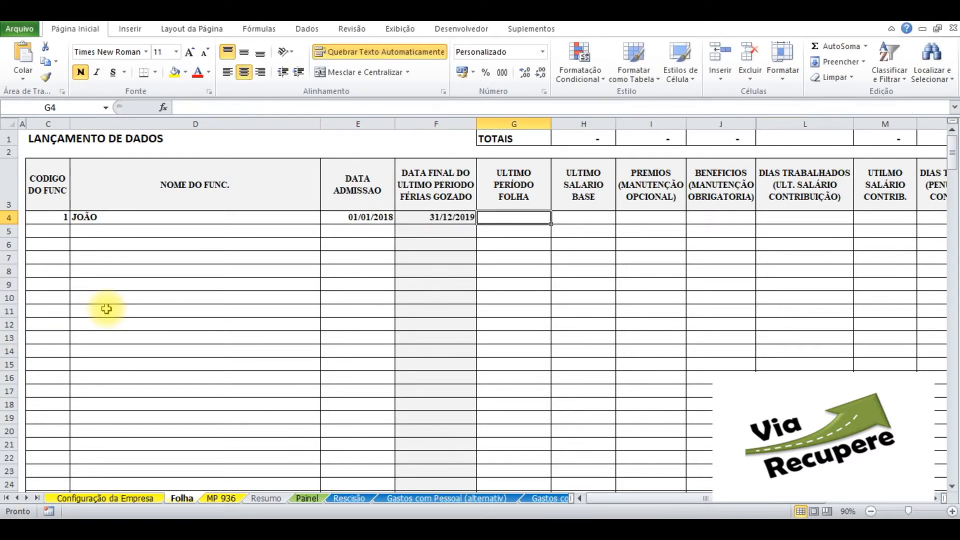
# Step: Check the employee's calculated vacation end date and set the last payroll period to 03/2020
pyautogui.press('Left')
pyautogui.press('Right')
pyautogui.press('Left')
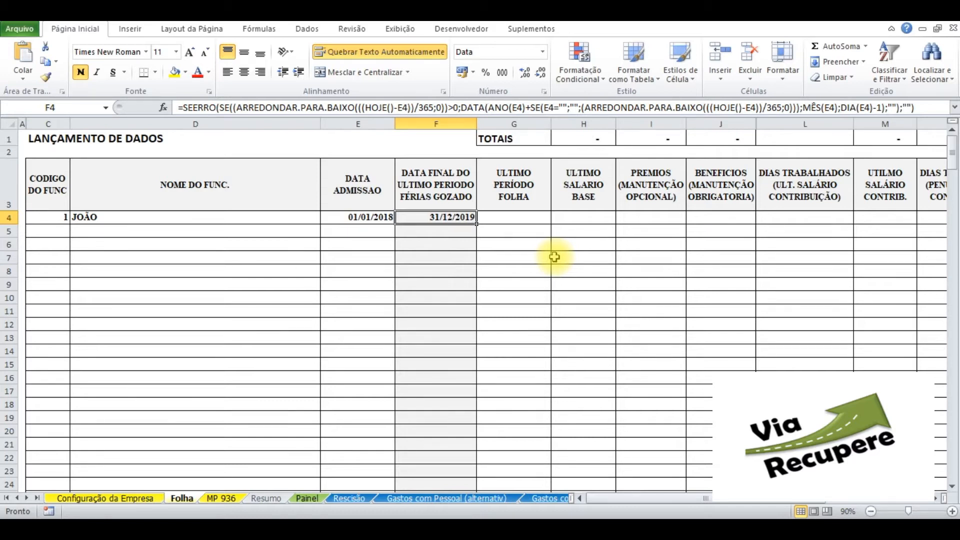
pyautogui.press('Right')
pyautogui.press('Left')
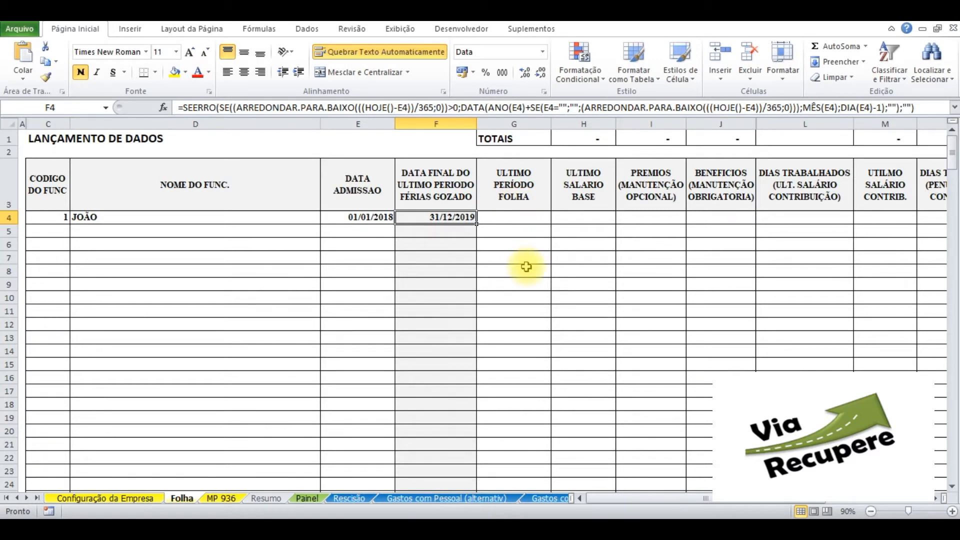
pyautogui.press('Right')
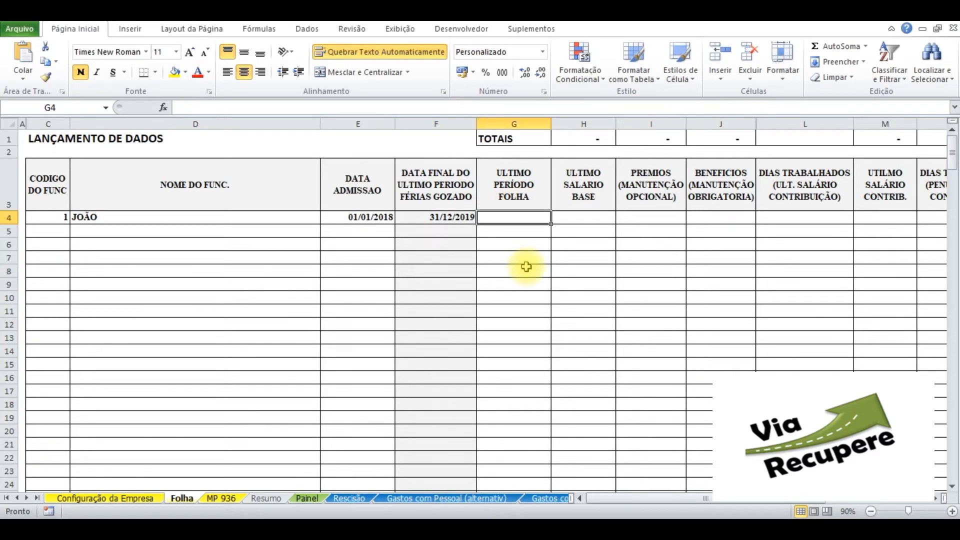
pyautogui.write('0')
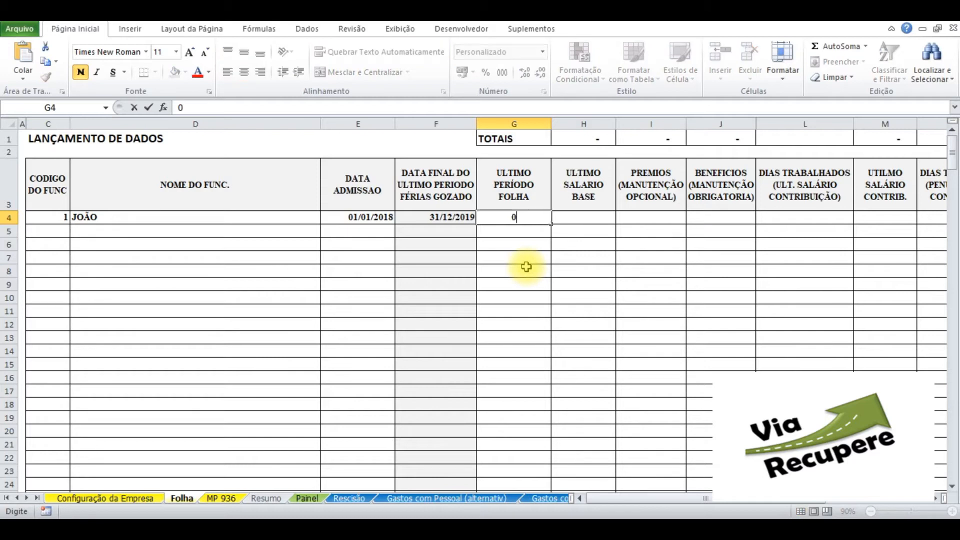
pyautogui.write('3/')
pyautogui.press('BackSpace')
pyautogui.write('2020')
pyautogui.press('Tab')
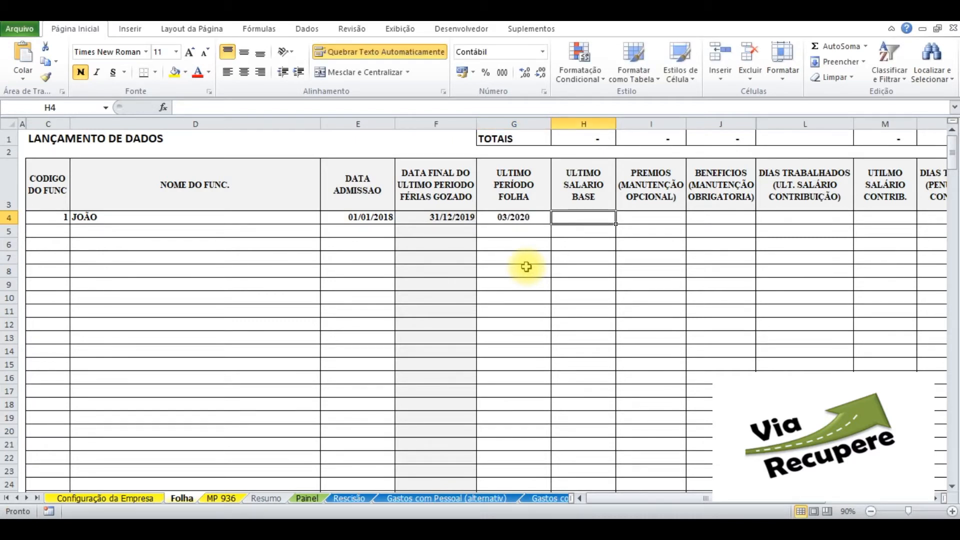
# Step: Set the employee's last base salary to 1045
pyautogui.write('10')
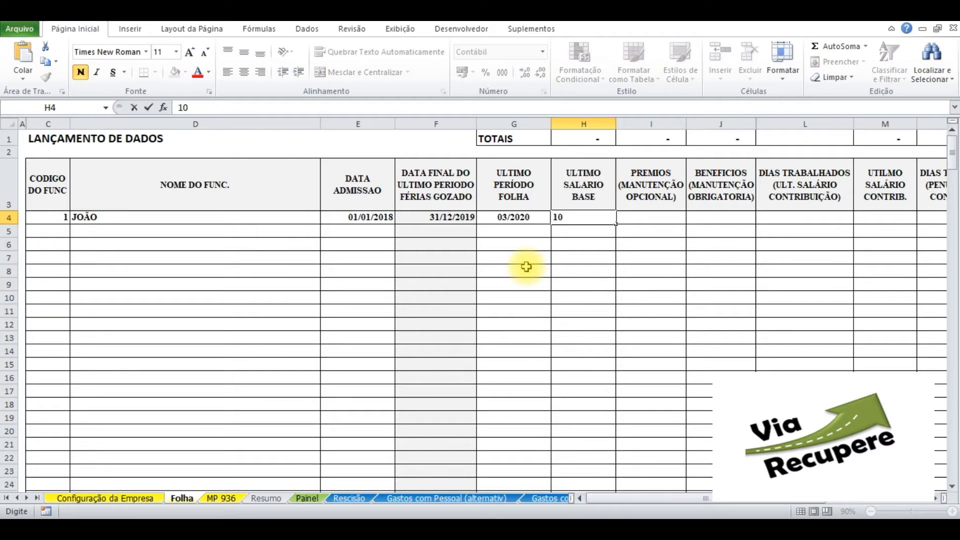
pyautogui.write('75')
pyautogui.press('BackSpace')
pyautogui.press('BackSpace')
pyautogui.write('45')
pyautogui.press('Tab')
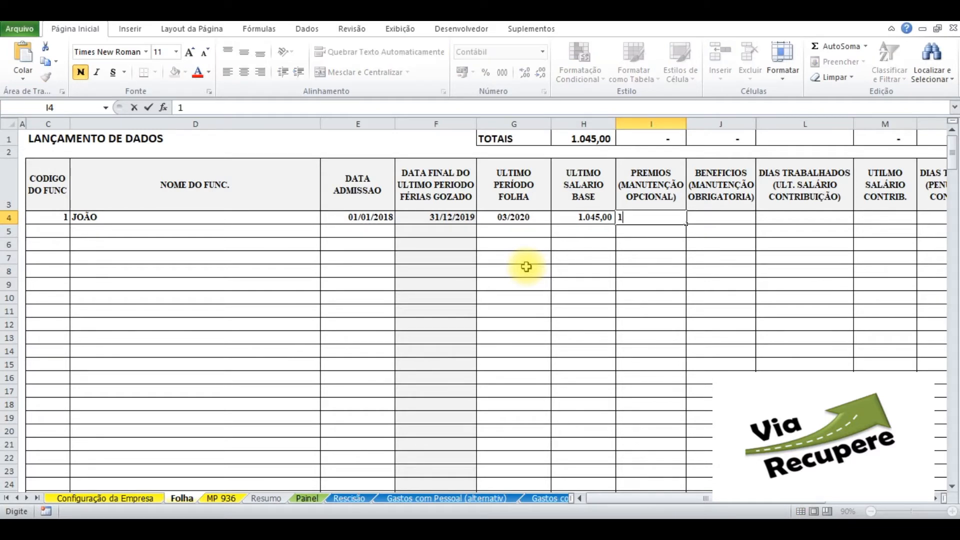
# Step: Leave the employee's premiums empty and set the mandatory benefits to 156
pyautogui.press('Tab')
pyautogui.hotkey('shift', 'Tab')
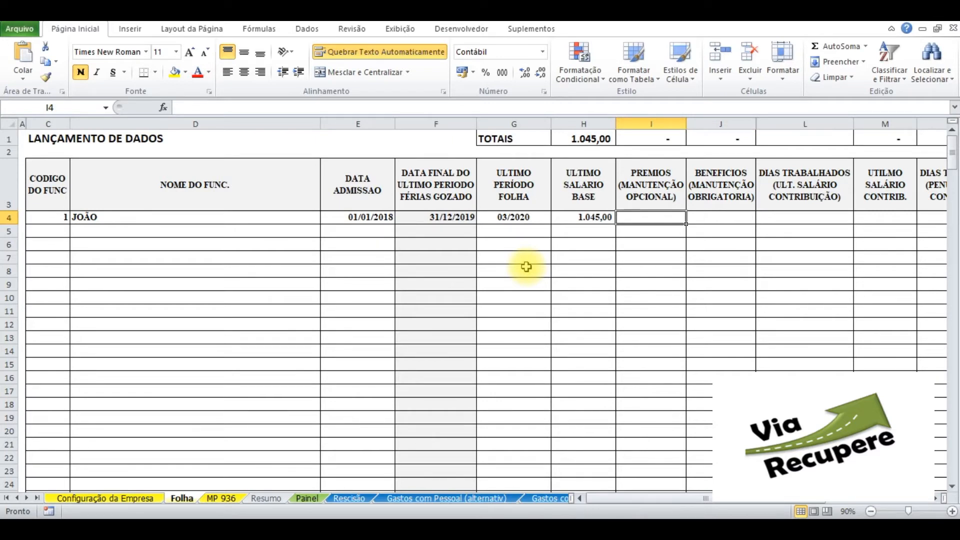
pyautogui.press('Tab')
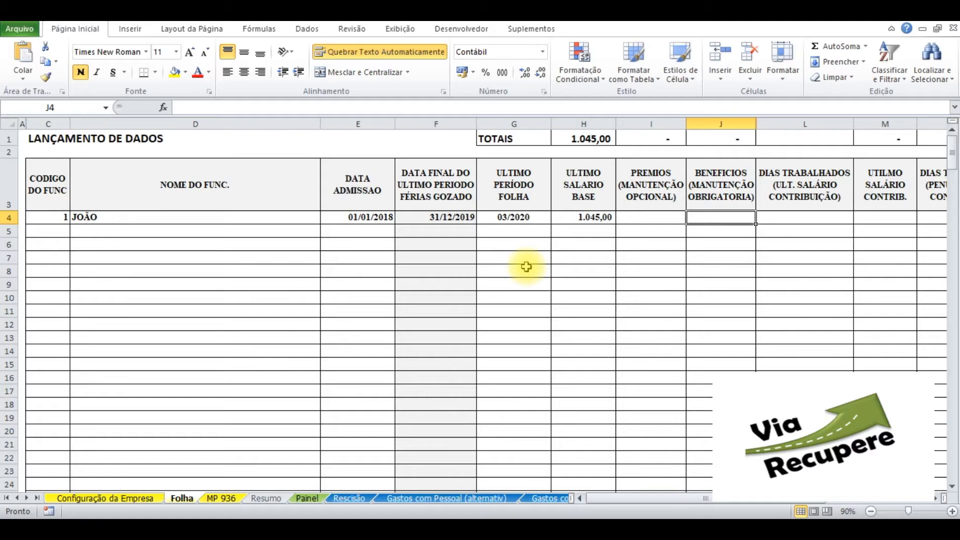
pyautogui.write('156')
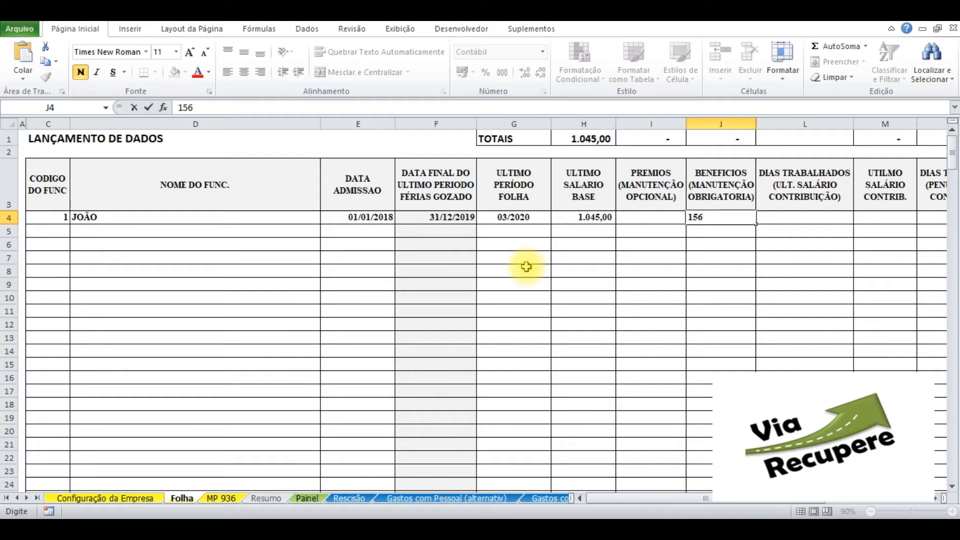
pyautogui.press('Tab')
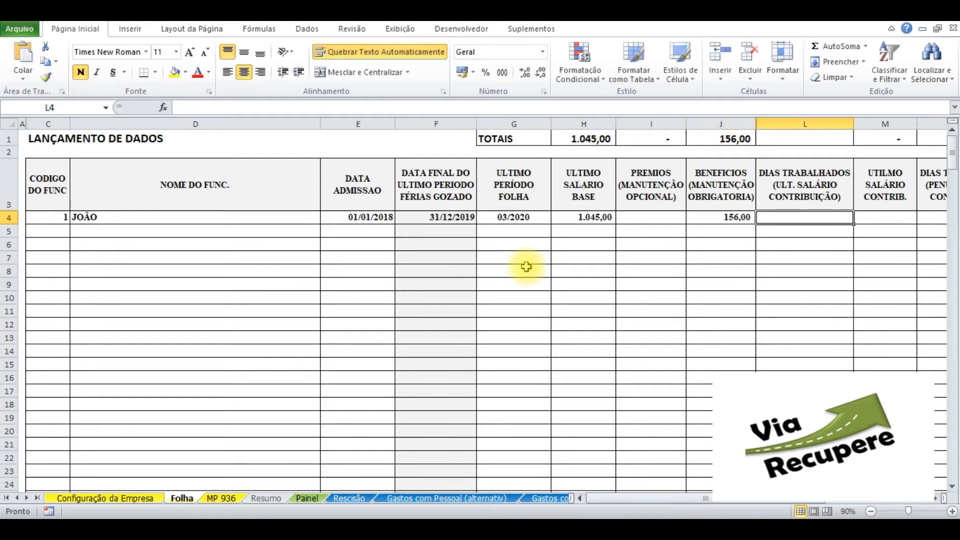
# Step: Enter 31 days worked for the employee's last contribution salary and move on to the contribution amount
pyautogui.press('Tab')
pyautogui.hotkey('shift', 'Tab')
pyautogui.write('31')
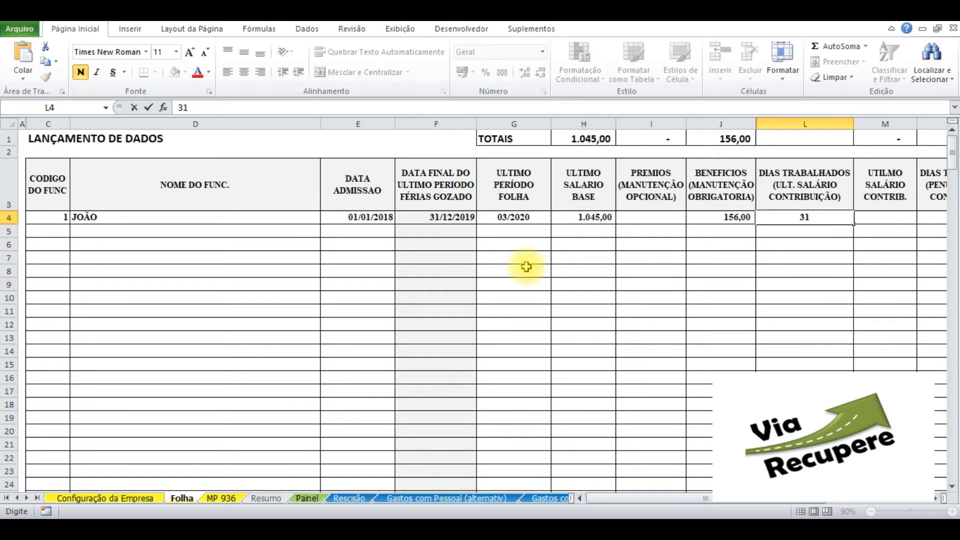
pyautogui.press('Tab')
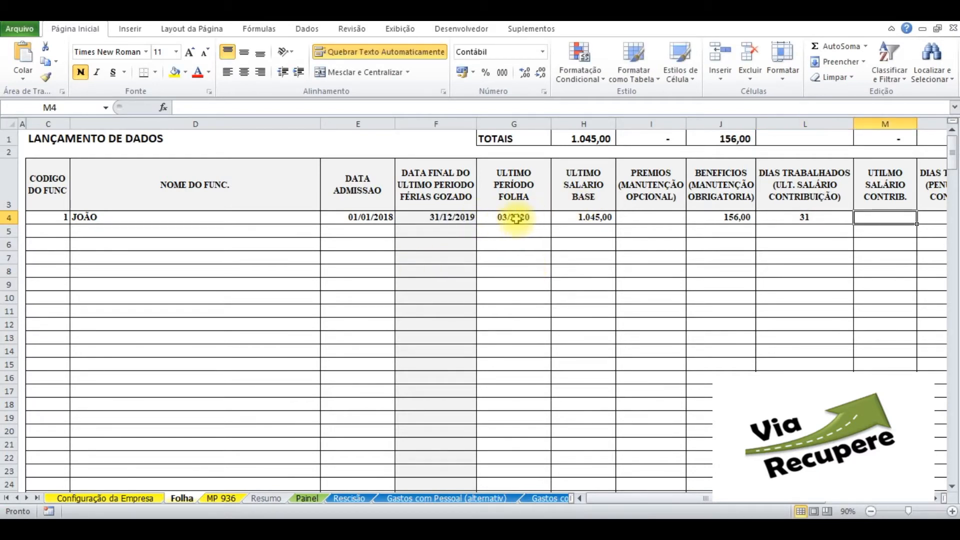
pyautogui.click(819, 220)
pyautogui.press('Tab')
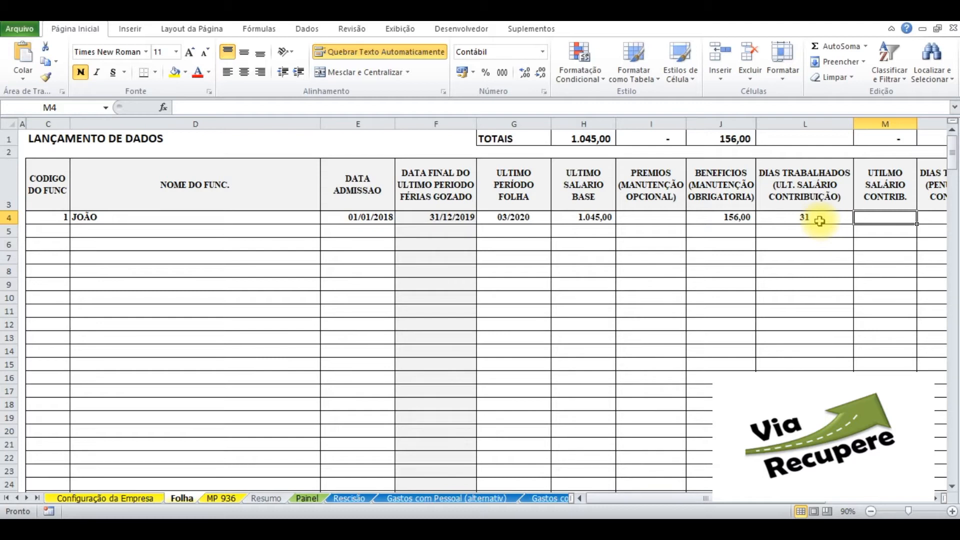
# Step: Set the first employee's last contribution salary to 1200
pyautogui.write('1200')
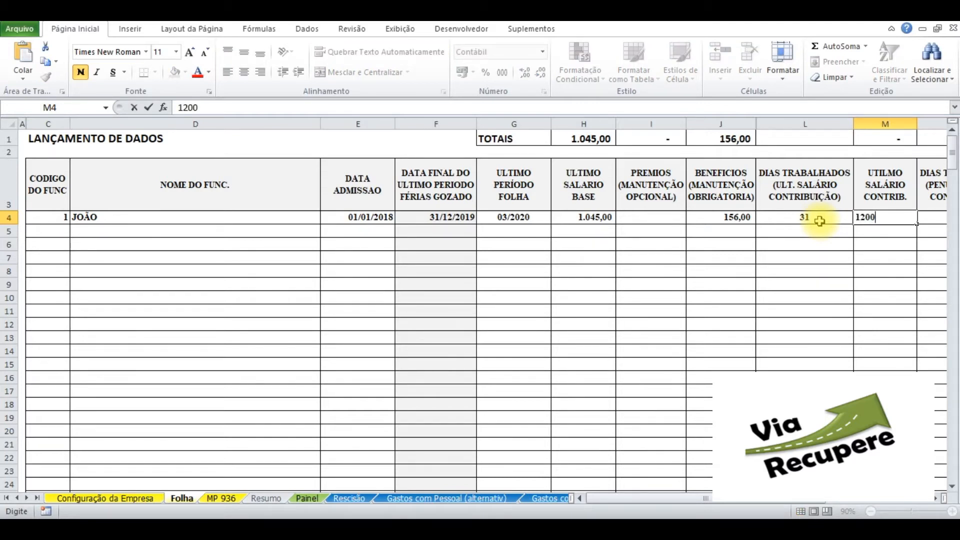
pyautogui.press('Right')
pyautogui.press('Right')
pyautogui.press('Left')
pyautogui.press('Left')
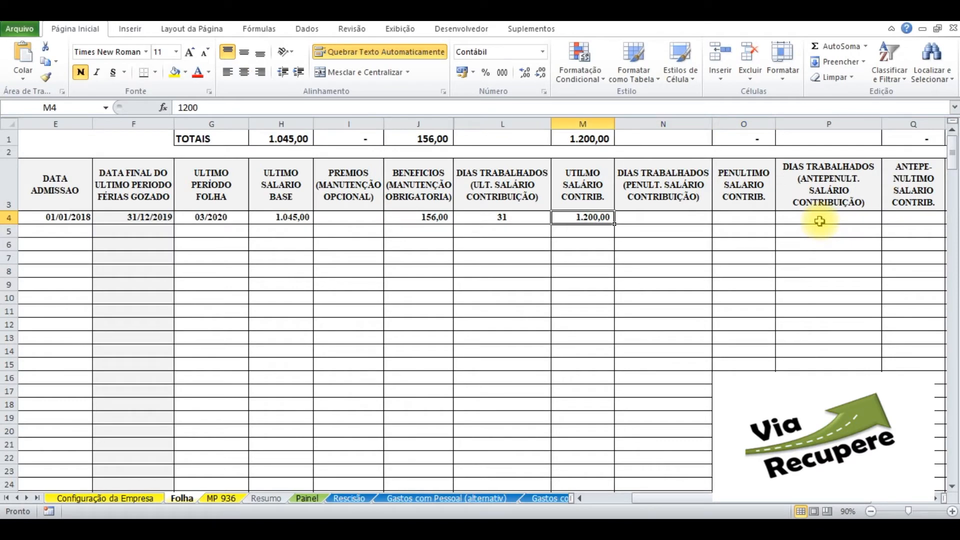
# Step: Calculate the first employee's last contribution salary as base salary plus mandatory benefits with the formula =H4+J4
pyautogui.write('=')
pyautogui.press('Left')
pyautogui.press('Left')
pyautogui.press('Left')
pyautogui.press('Left')
pyautogui.write('+')
pyautogui.press('Left')
pyautogui.press('Left')
pyautogui.press('Return')
pyautogui.press('Return')
# Step: Set the first employee's mandatory benefits to 155 and check the last contribution salary formula
pyautogui.press('Up')
pyautogui.press('Up')
pyautogui.press('Left')
pyautogui.press('Left')
pyautogui.press('Right')
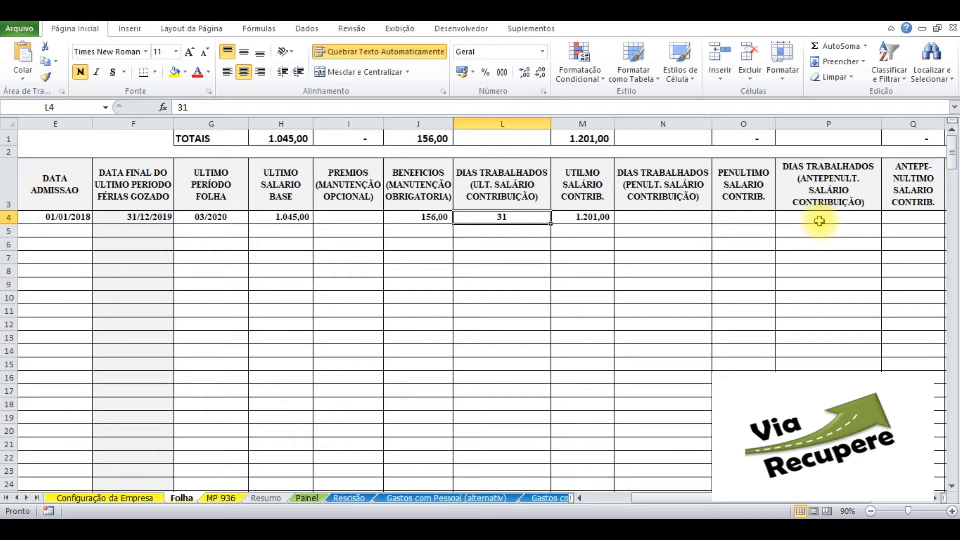
pyautogui.hotkey('ctrl', 'z')
pyautogui.press('Up')
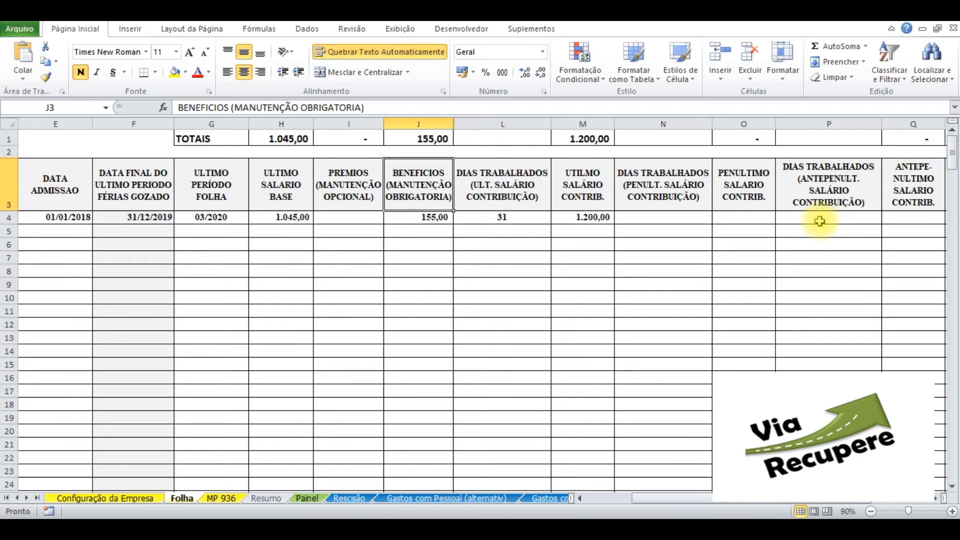
pyautogui.press('Down')
pyautogui.press('Right')
pyautogui.press('Right')
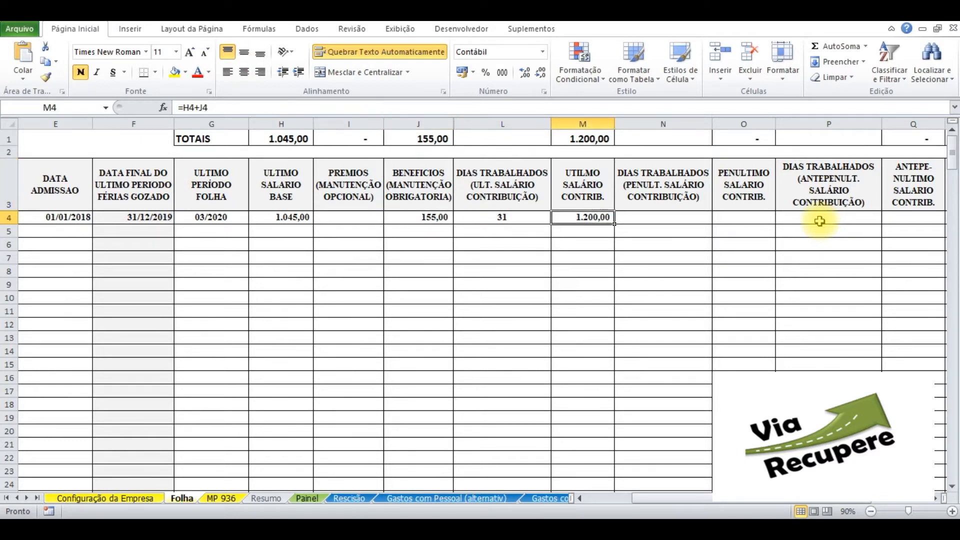
# Step: Enter 29 days worked and a penultimate contribution salary of 1200 for the first employee
pyautogui.press('Right')
pyautogui.press('Left')
pyautogui.press('Right')
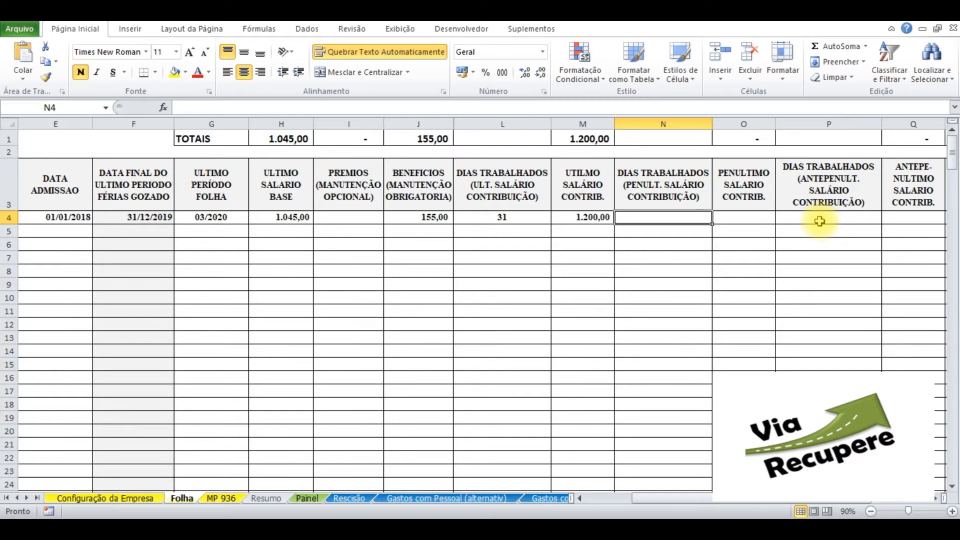
pyautogui.write('29')
pyautogui.press('Right')
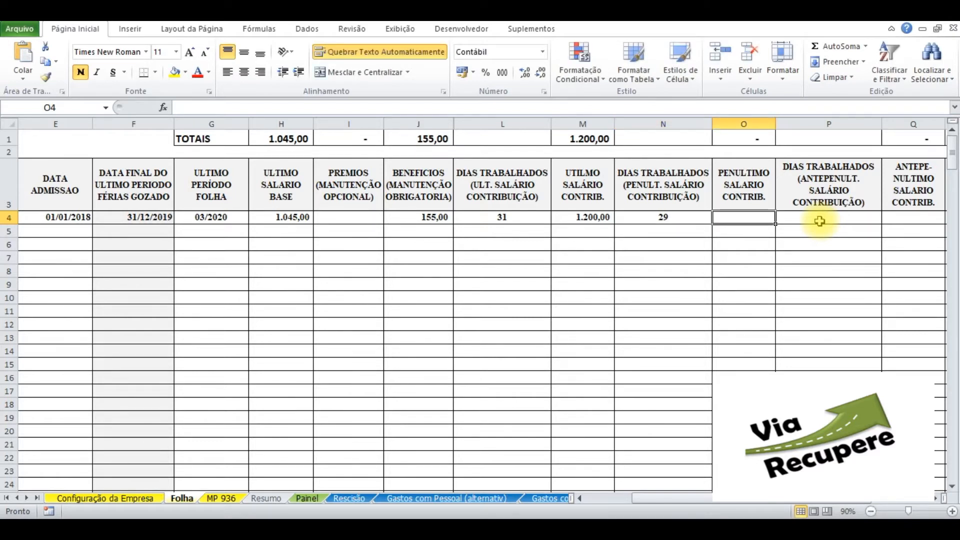
pyautogui.write('1200')
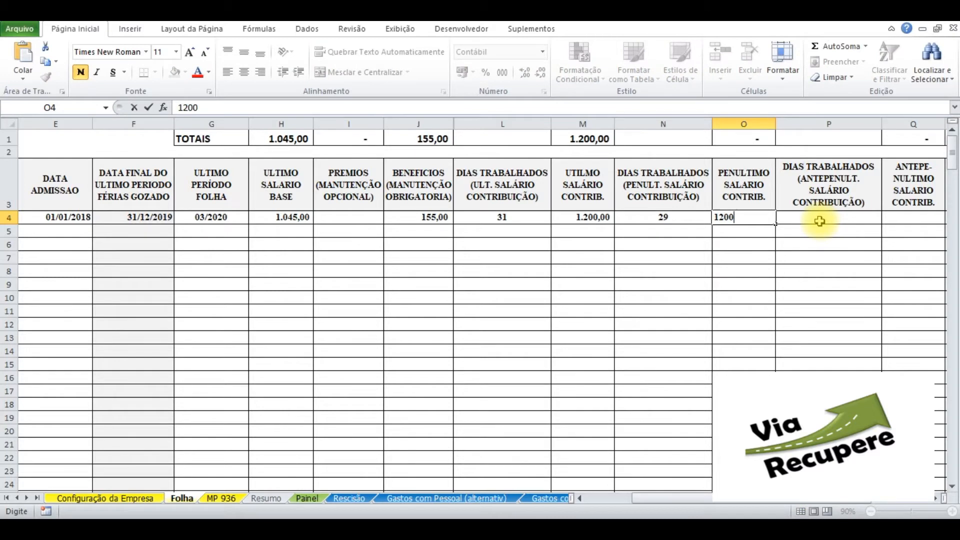
pyautogui.click(820, 221)
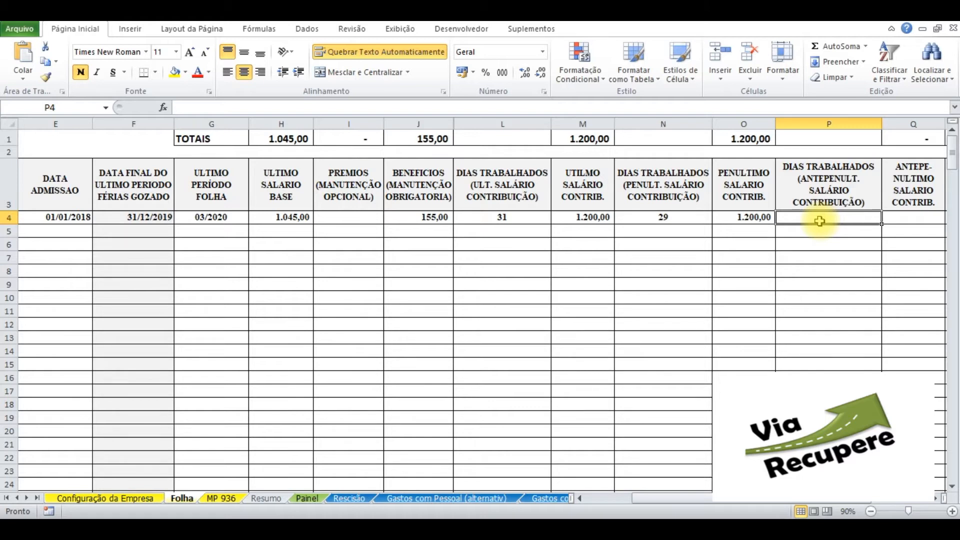
# Step: Enter 31 days worked and an antepenultimate contribution salary of 1200 for the first employee
pyautogui.write('31')
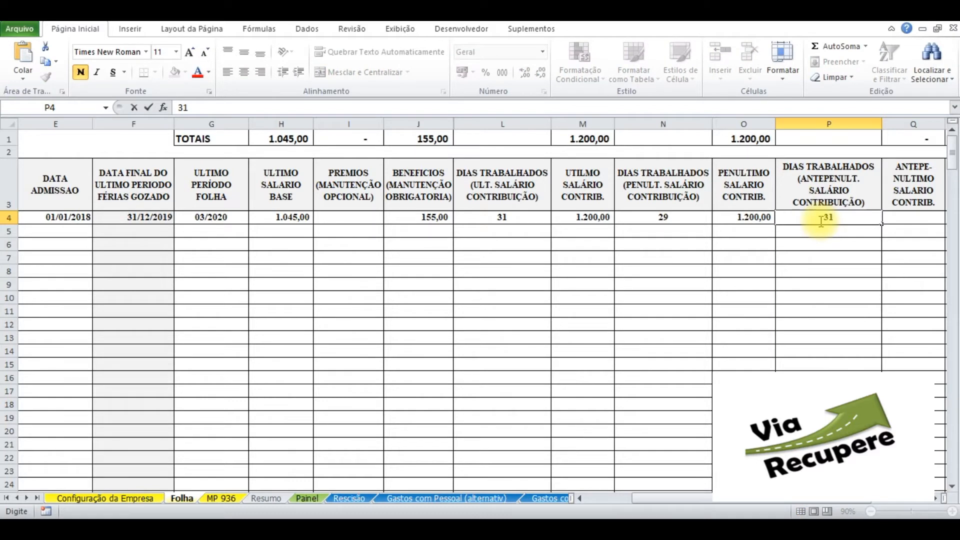
pyautogui.press('Tab')
pyautogui.write('1200')
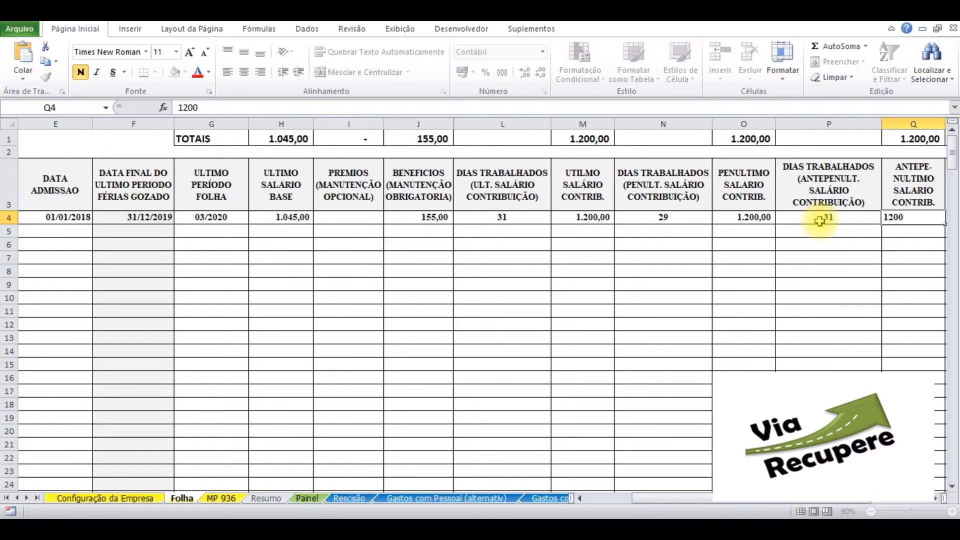
pyautogui.press('Tab')
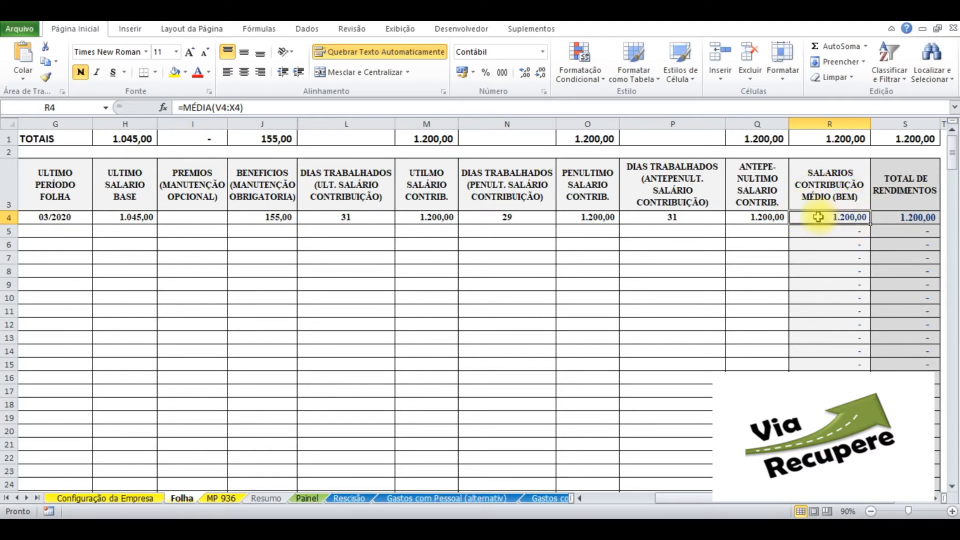
# Step: Examine the average contribution salary (BEM) heading and the average calculated for the first employee
pyautogui.click(838, 196)
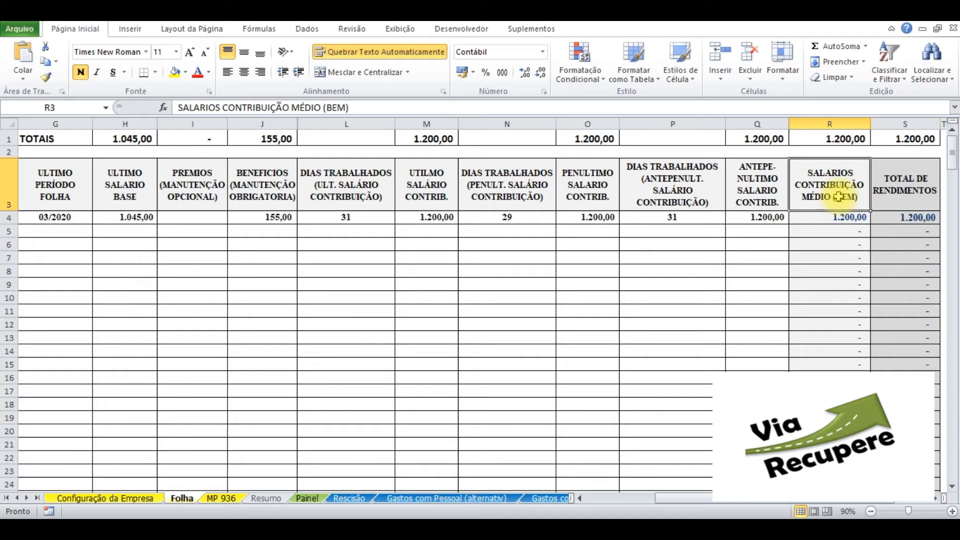
pyautogui.doubleClick(838, 196)
pyautogui.doubleClick(840, 196)
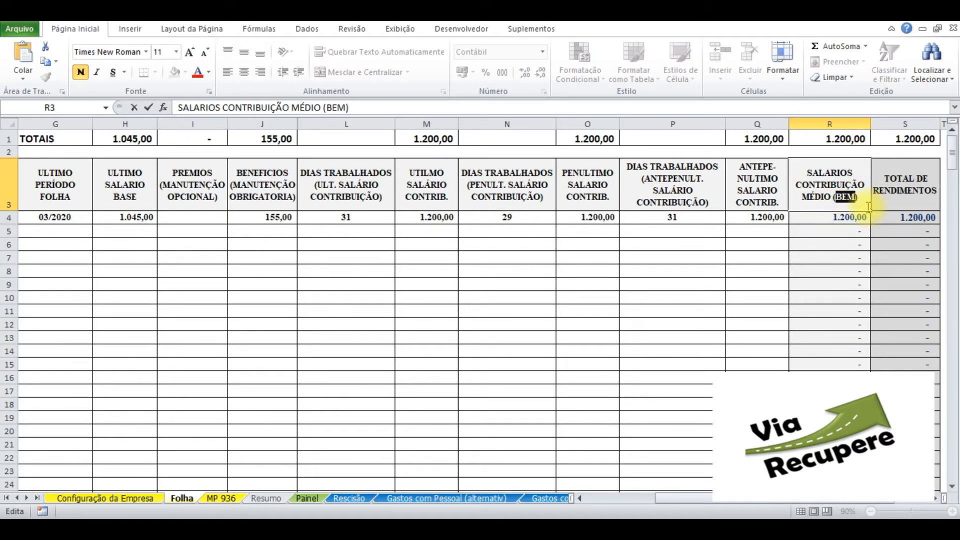
pyautogui.press('Escape')
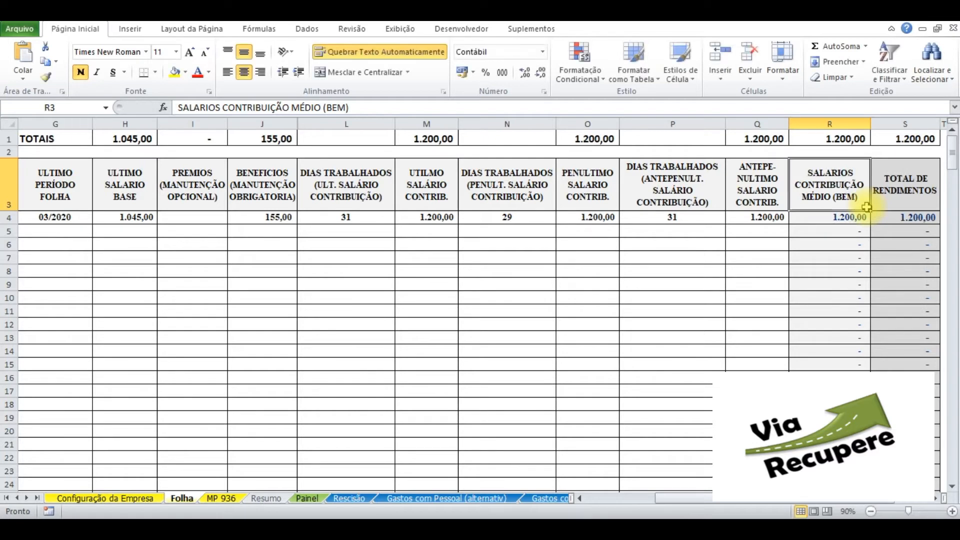
pyautogui.click(836, 215)
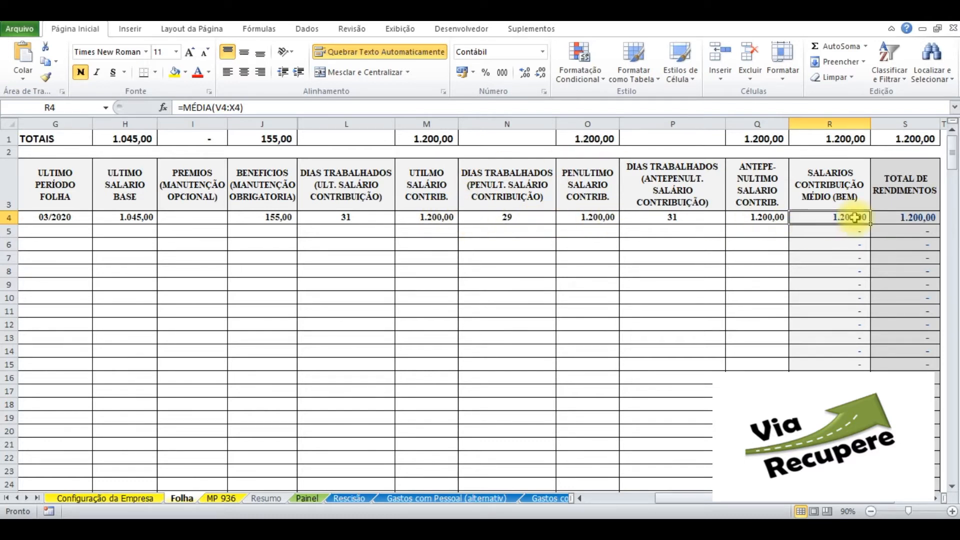
pyautogui.press('Down')
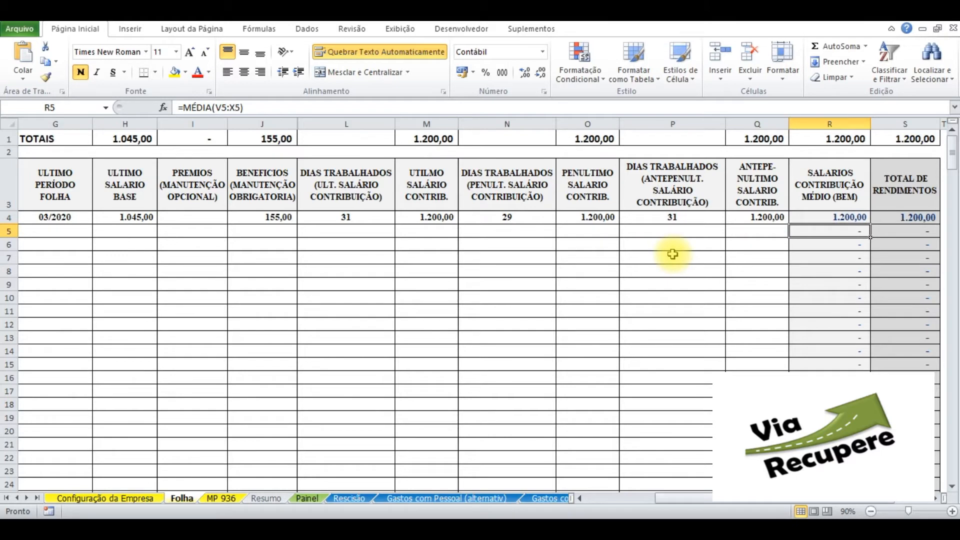
pyautogui.press('Left')
pyautogui.press('Left')
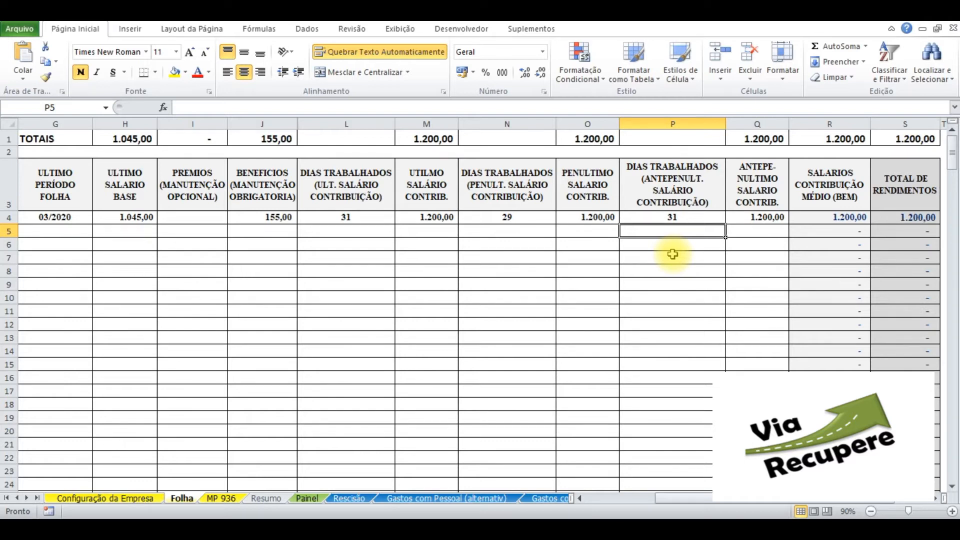
pyautogui.press('Left')
pyautogui.press('Left')
pyautogui.press('Right')
pyautogui.press('Left')
pyautogui.press('Right')
pyautogui.press('Right')
pyautogui.press('Right')
pyautogui.press('Right')
# Step: Add a second employee in row 5 with code 2 and the employee's name
pyautogui.press('Home')
pyautogui.click(60, 228)
pyautogui.write('2')
pyautogui.press('Right')
pyautogui.write('ANTÔNIO')
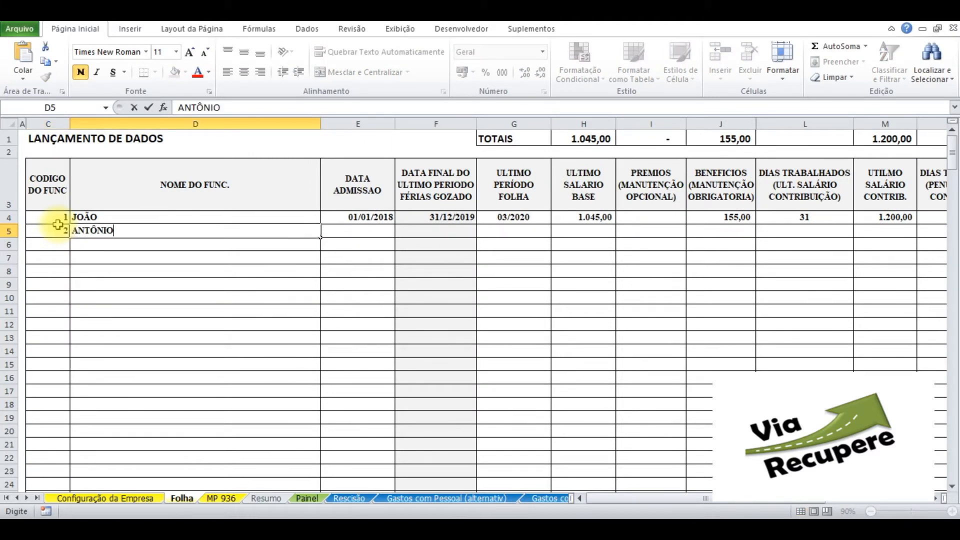
pyautogui.press('Right')
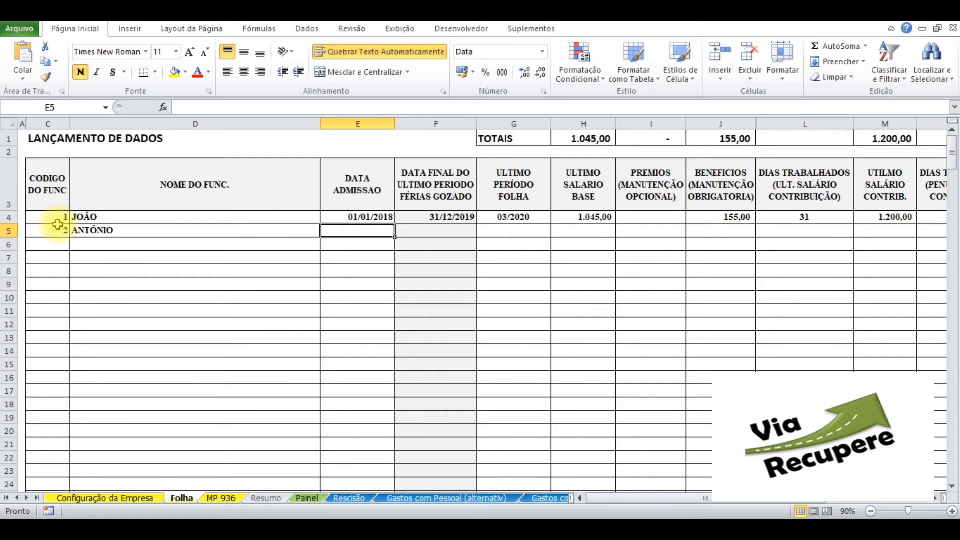
# Step: Set the second employee's admission date to 01/01/2019 and move on to the last payroll period
pyautogui.write('01/')
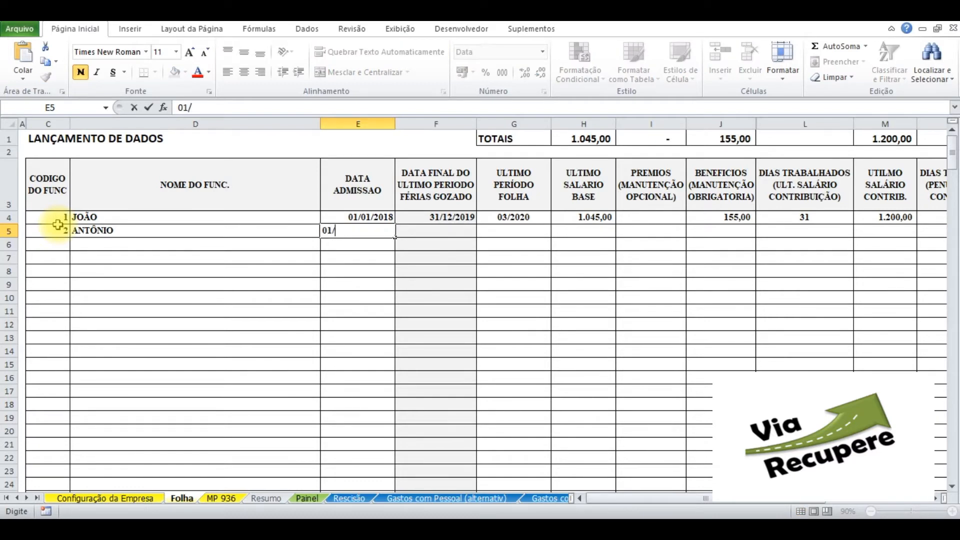
pyautogui.write('01/2019')
pyautogui.press('Tab')
pyautogui.press('Tab')
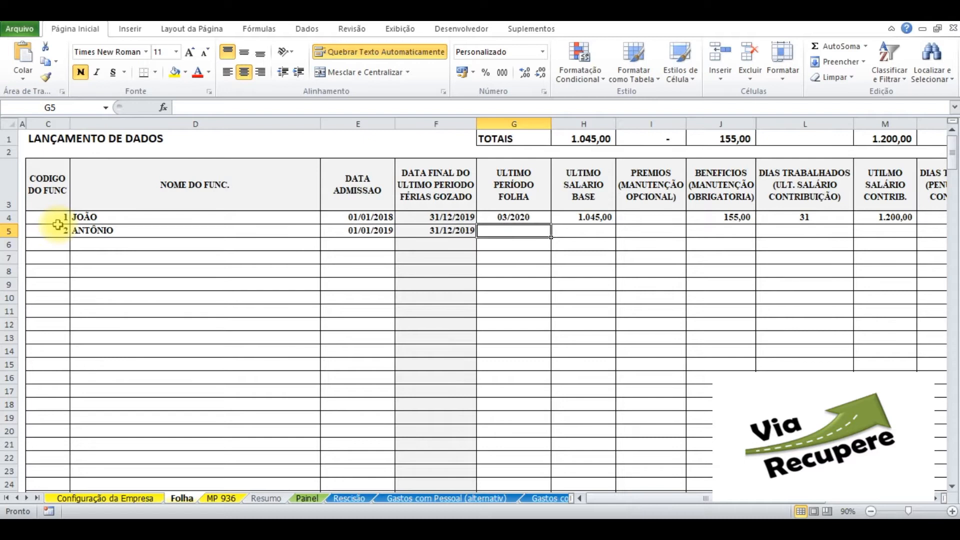
# Step: Copy the last payroll period 03/2020 from the first employee to the second employee
pyautogui.press('Up')
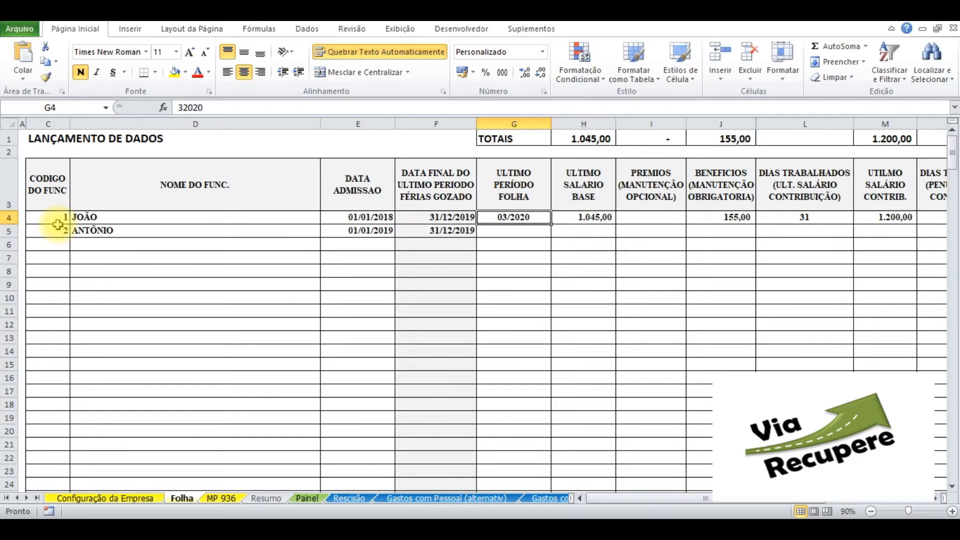
pyautogui.hotkey('ctrl', 'c')
pyautogui.press('Down')
pyautogui.press('Return')
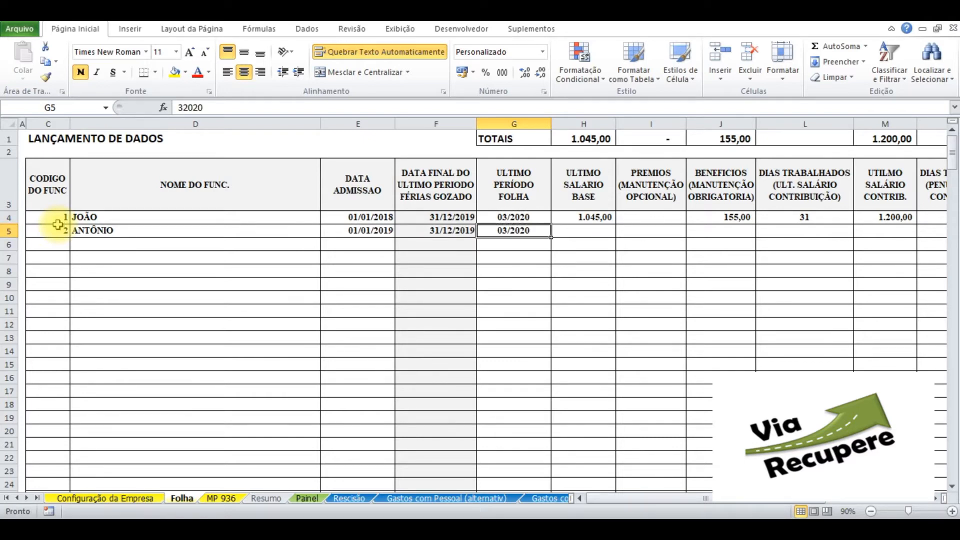
pyautogui.press('Right')
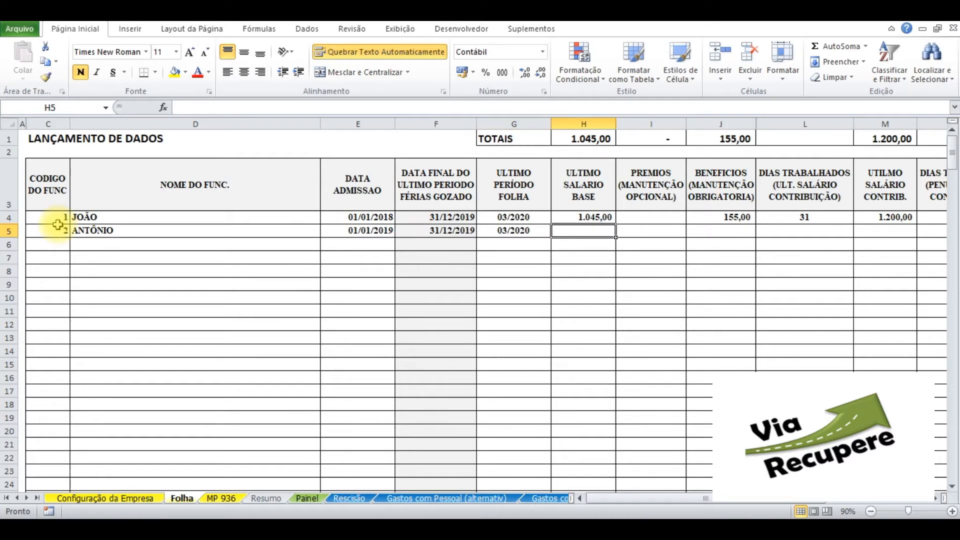
# Step: Set the second employee's last base salary to 2000, premiums to 200 and mandatory benefits to 300
pyautogui.write('2000')
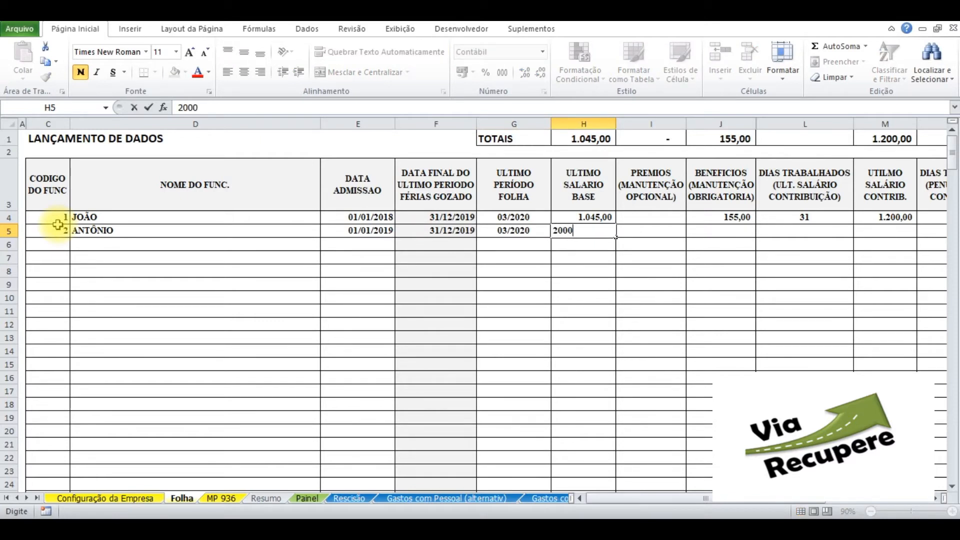
pyautogui.press('Tab')
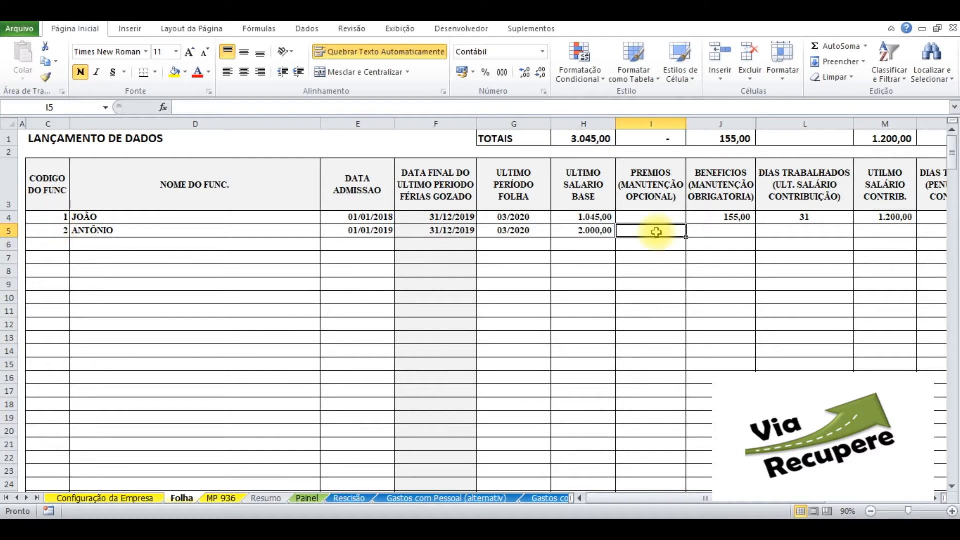
pyautogui.write('200')
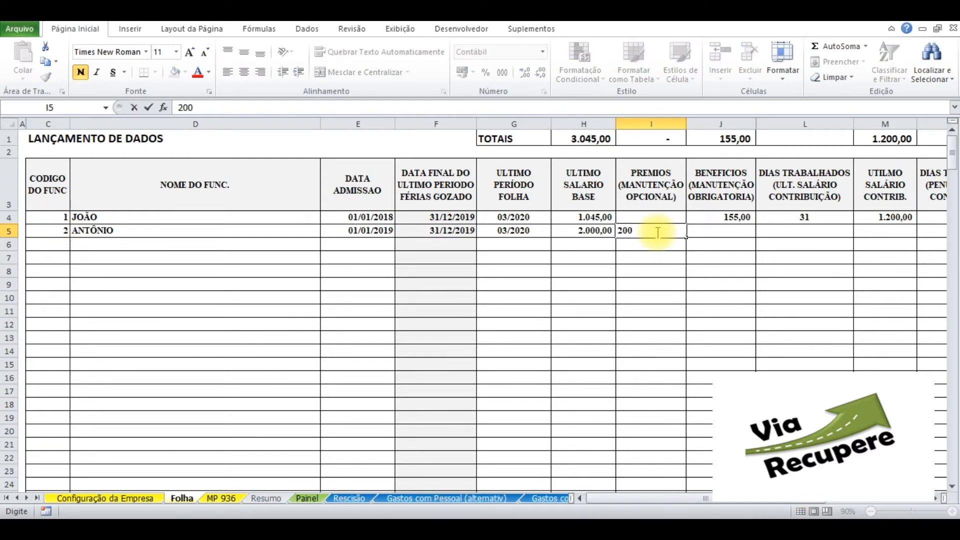
pyautogui.press('Tab')
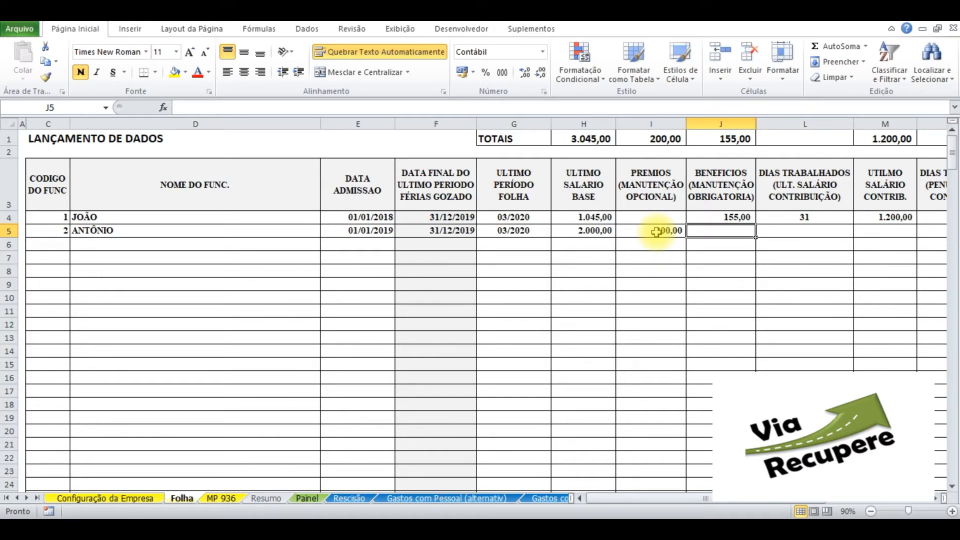
pyautogui.write('300')
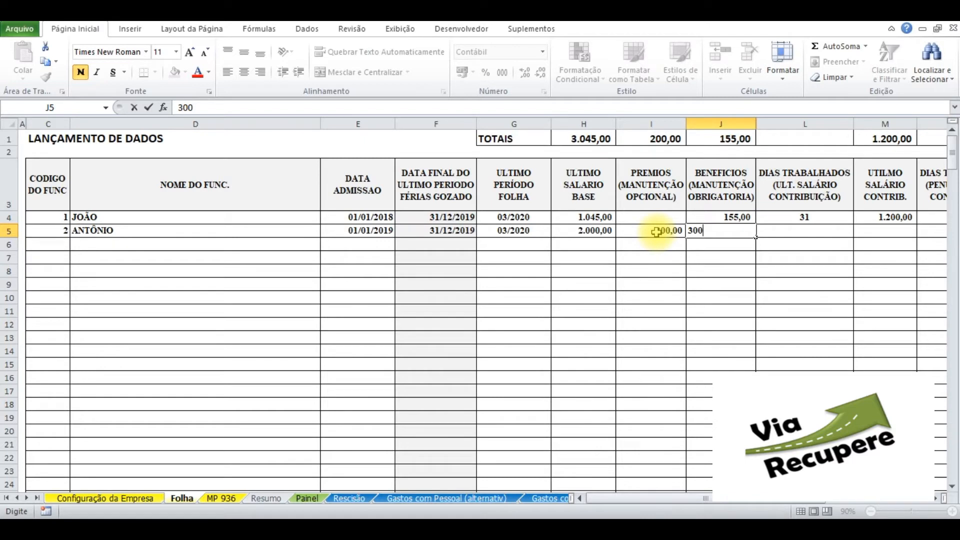
pyautogui.press('Tab')
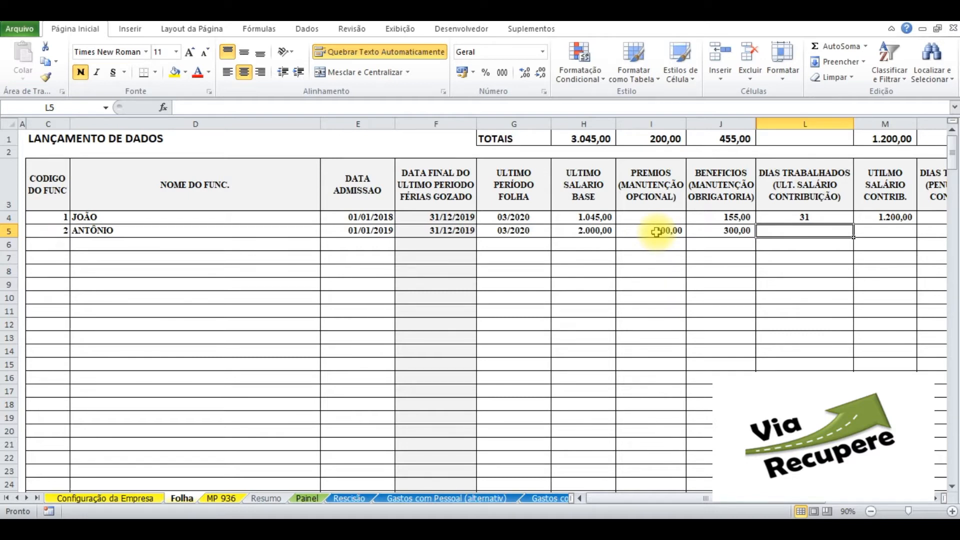
# Step: Enter 10 days worked for the second employee's last contribution salary
pyautogui.write('10')
pyautogui.press('Tab')
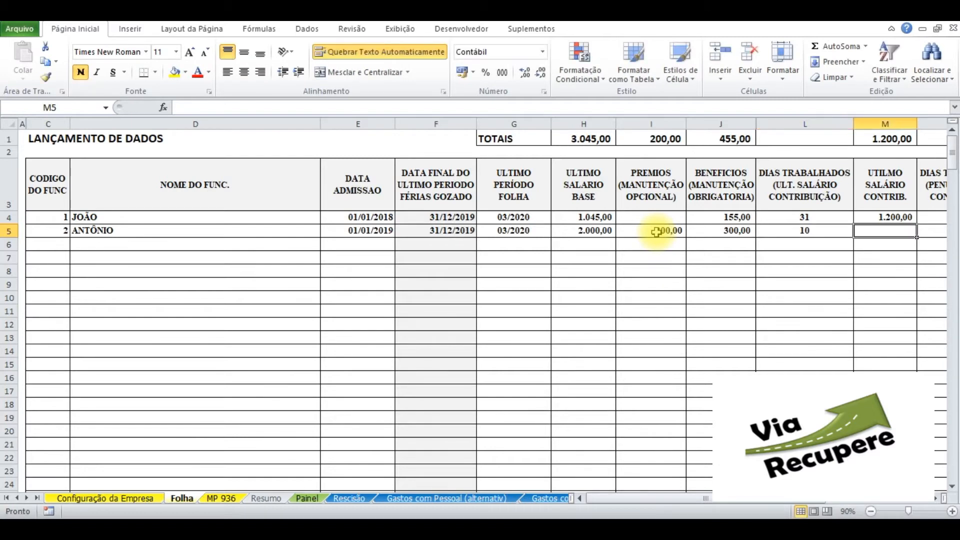
pyautogui.press('Tab')
# Step: Start the second employee's last contribution salary formula with the sum of base salary and mandatory benefits, =H5+J5
pyautogui.click(582, 230)
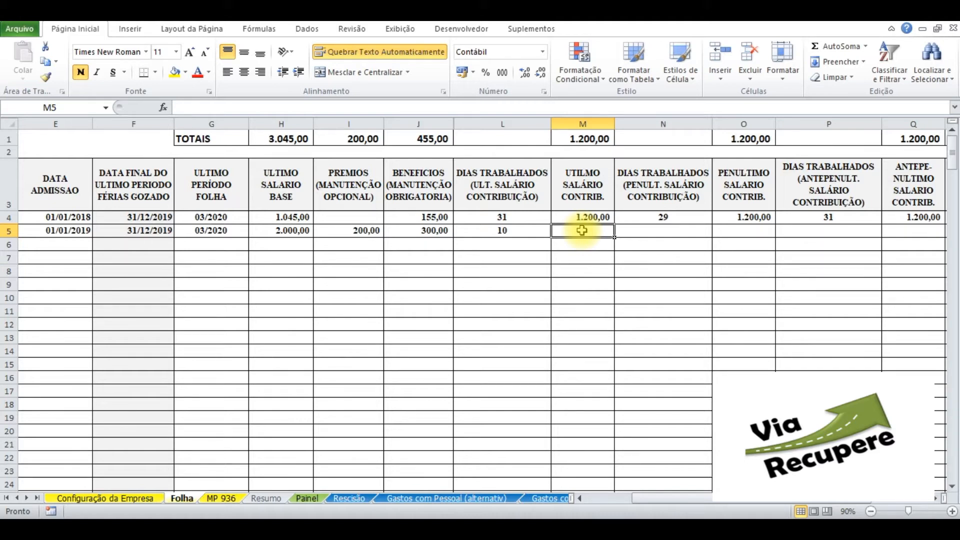
pyautogui.write('=')
pyautogui.press('Left')
pyautogui.press('Left')
pyautogui.press('Left')
pyautogui.press('Left')
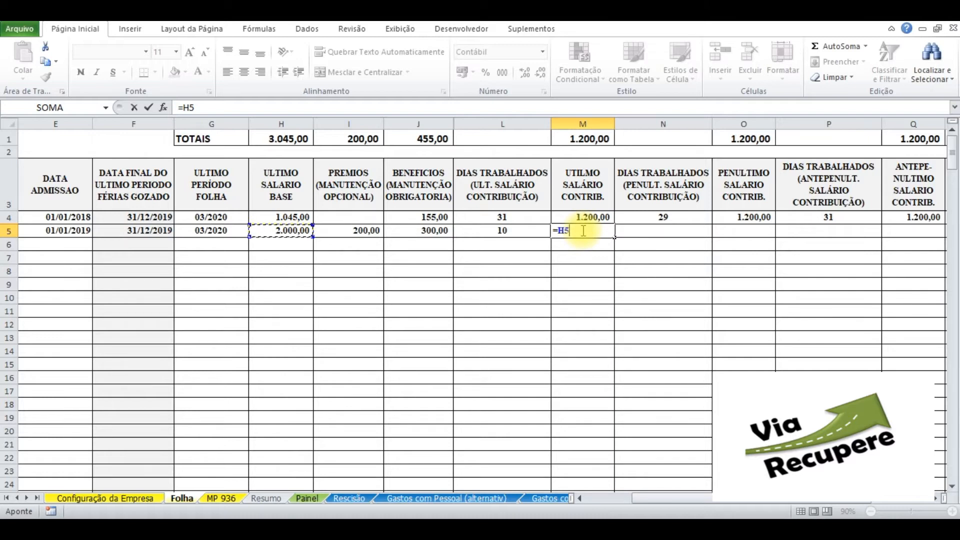
pyautogui.write('+')
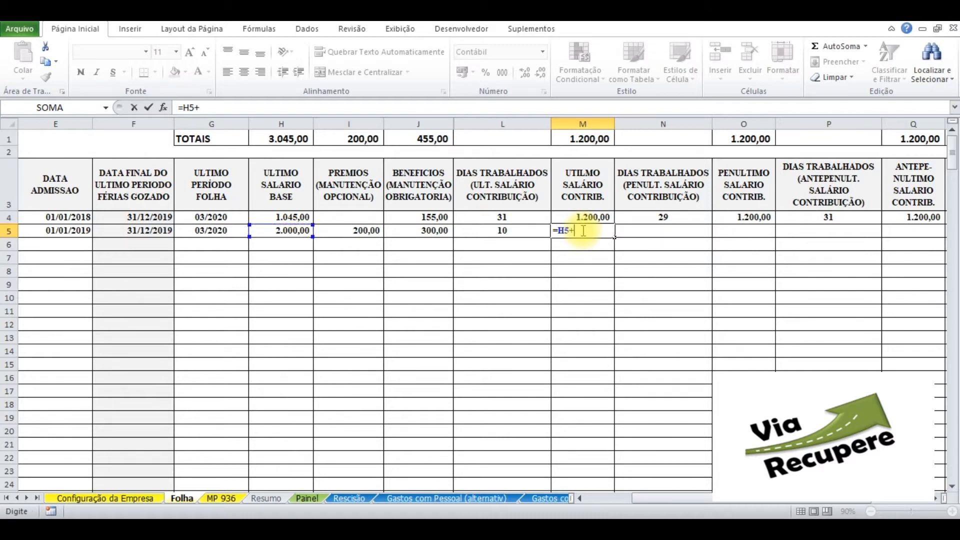
pyautogui.click(423, 230)
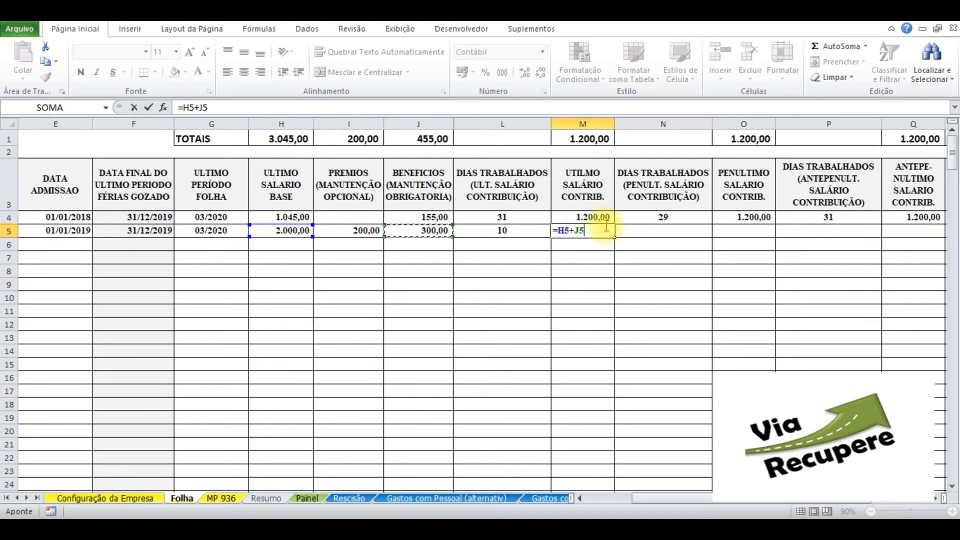
# Step: Prorate the last contribution salary by days worked, completing the formula as =(H5+J5)/31*L5
pyautogui.write(')')
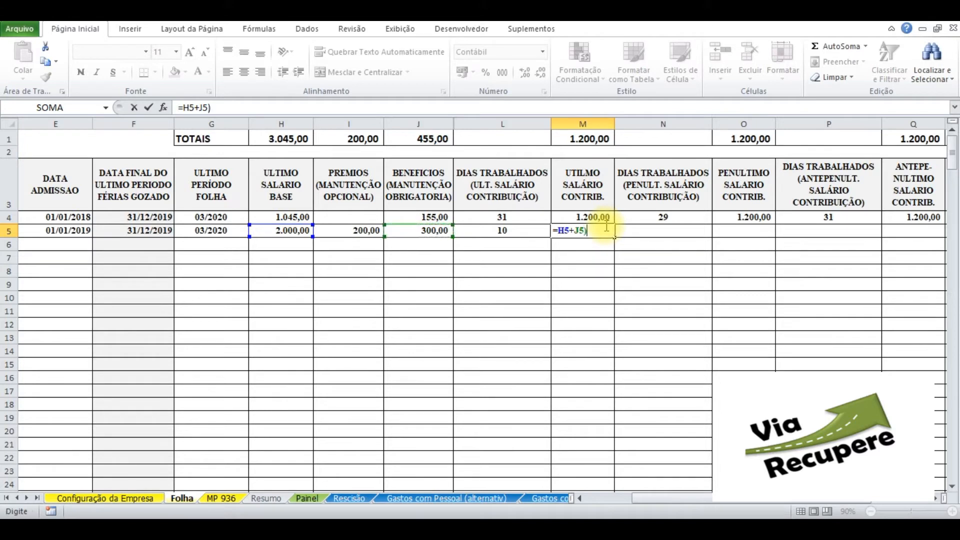
pyautogui.click(558, 230)
pyautogui.write('(')
pyautogui.click(597, 233)
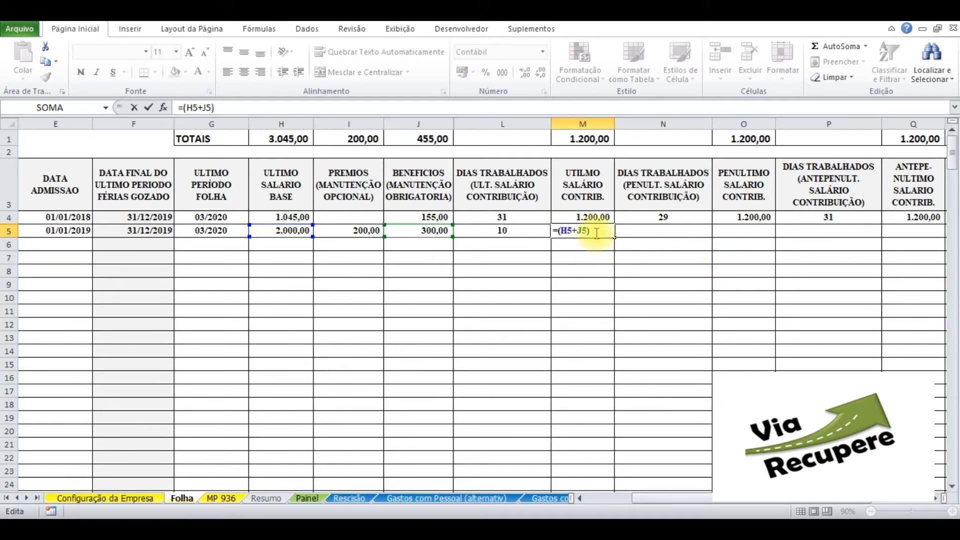
pyautogui.write('/31*')
pyautogui.click(506, 230)
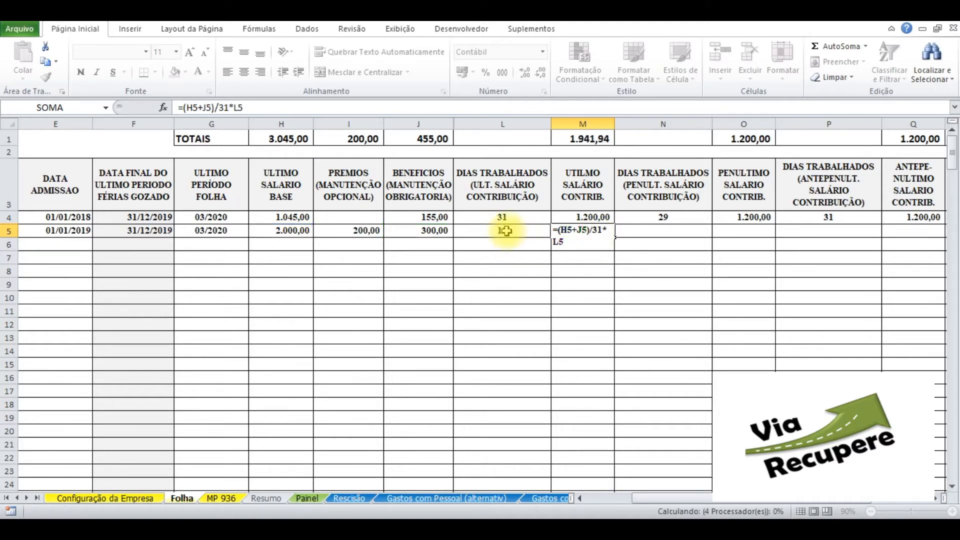
pyautogui.press('Return')
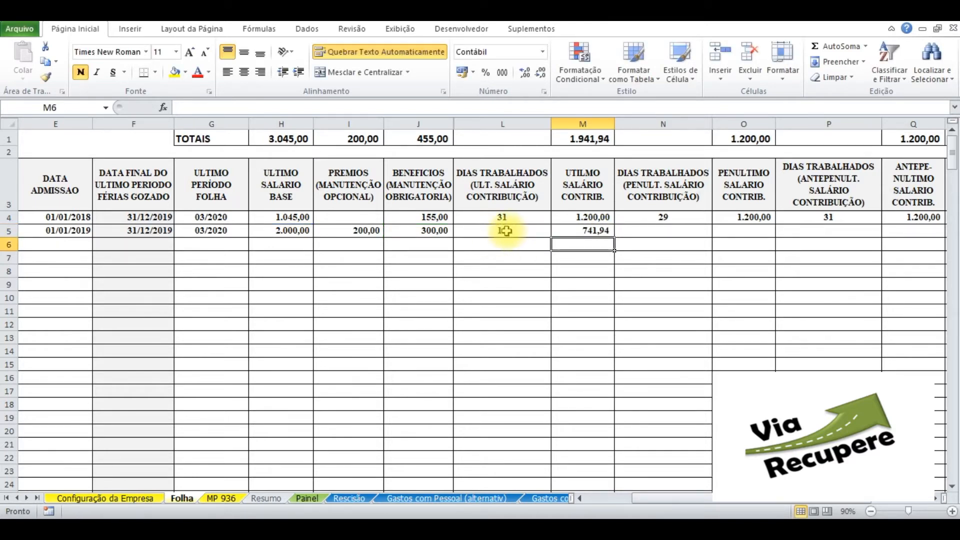
# Step: Enter 19 days worked for the second employee's penultimate contribution salary
pyautogui.press('Up')
pyautogui.press('Right')
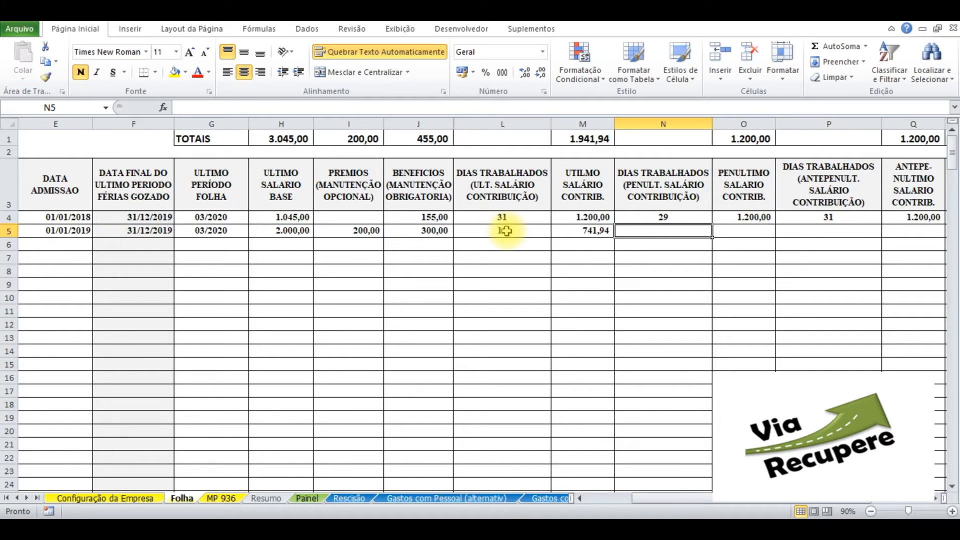
pyautogui.write('20')
pyautogui.press('BackSpace')
pyautogui.press('BackSpace')
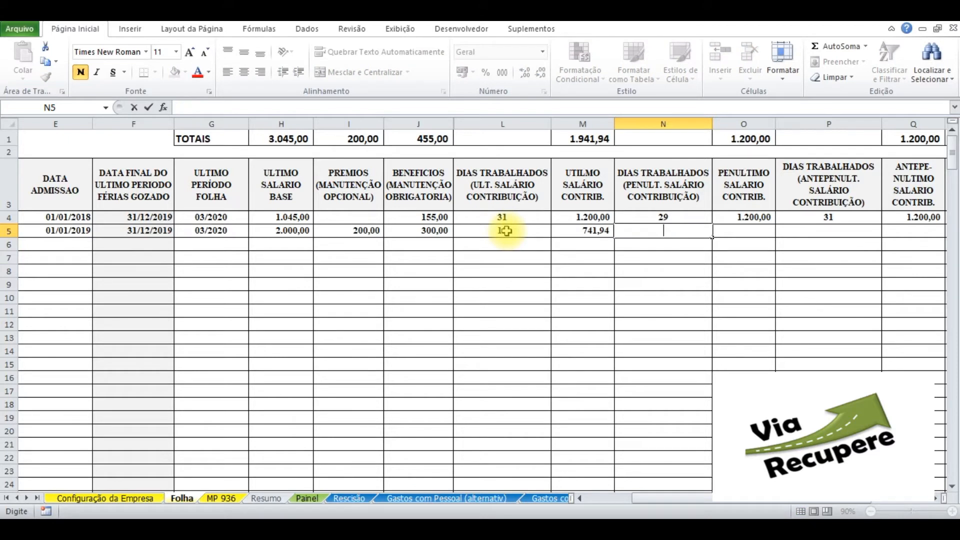
pyautogui.write('19')
pyautogui.press('Tab')
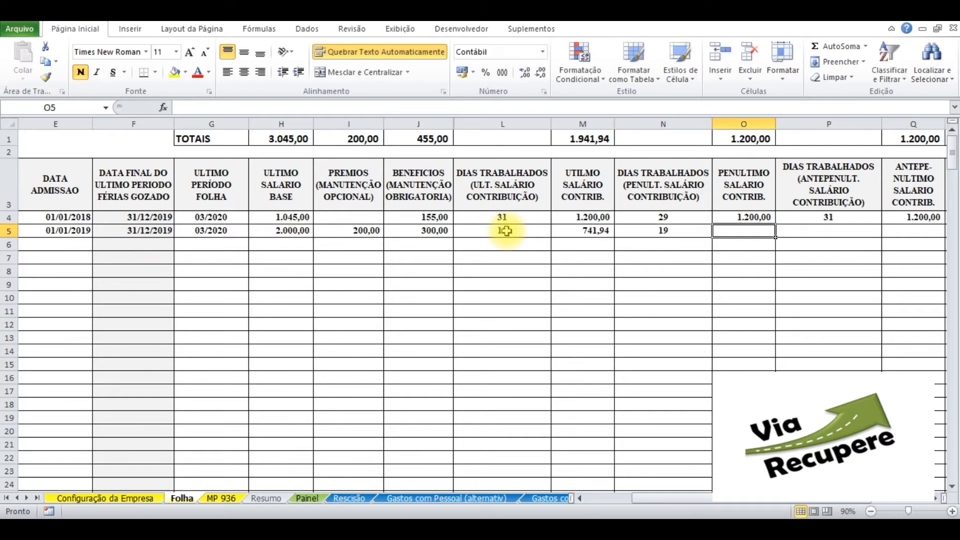
# Step: Copy the formula text =(H5+J5)/31*L5 from the last contribution salary into the second employee's penultimate contribution salary
pyautogui.press('Left')
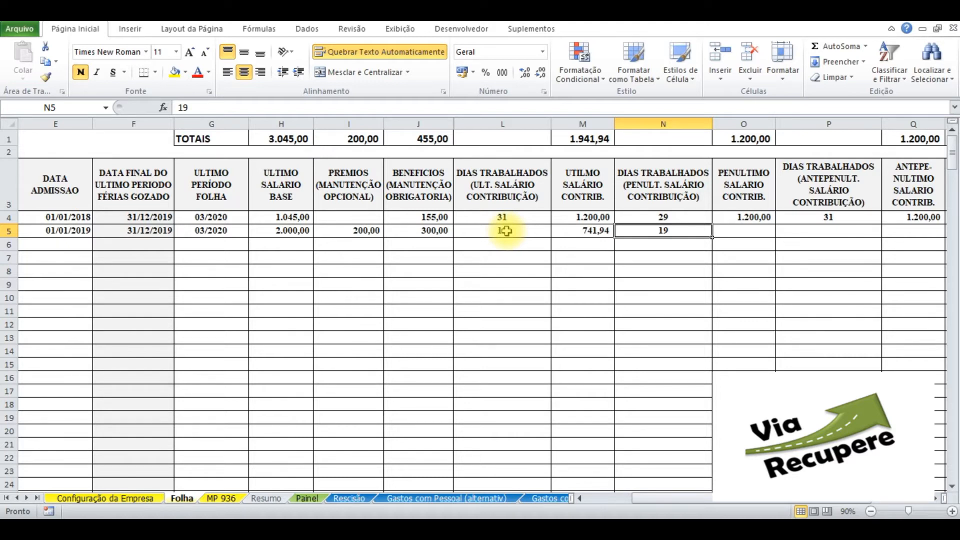
pyautogui.press('Tab')
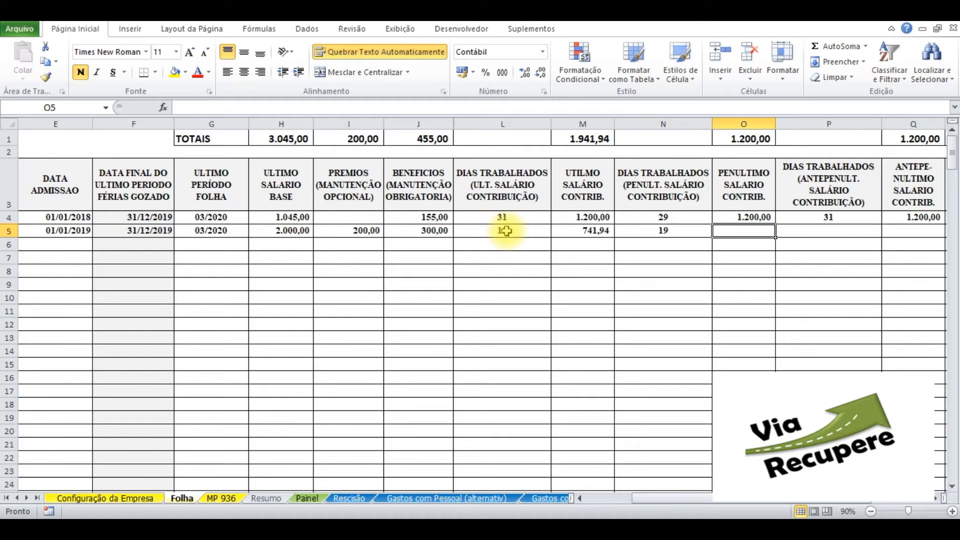
pyautogui.write('=')
pyautogui.press('Escape')
pyautogui.press('Left')
pyautogui.press('Left')
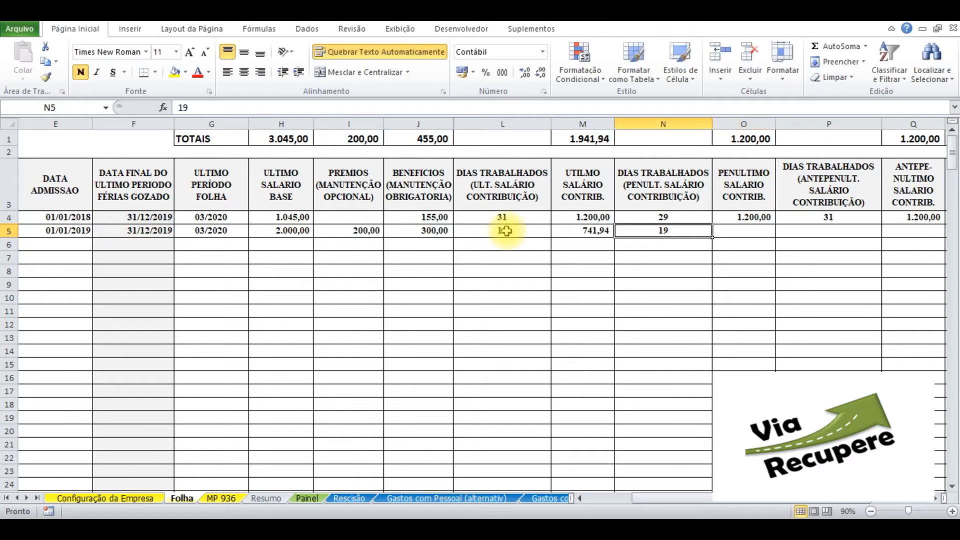
pyautogui.moveTo(250, 108); pyautogui.dragTo(149, 116)
pyautogui.hotkey('ctrl', 'c')
pyautogui.click(148, 111)
pyautogui.press('Right')
pyautogui.press('Right')
pyautogui.write('=')
pyautogui.press('BackSpace')
pyautogui.hotkey('ctrl', 'v')
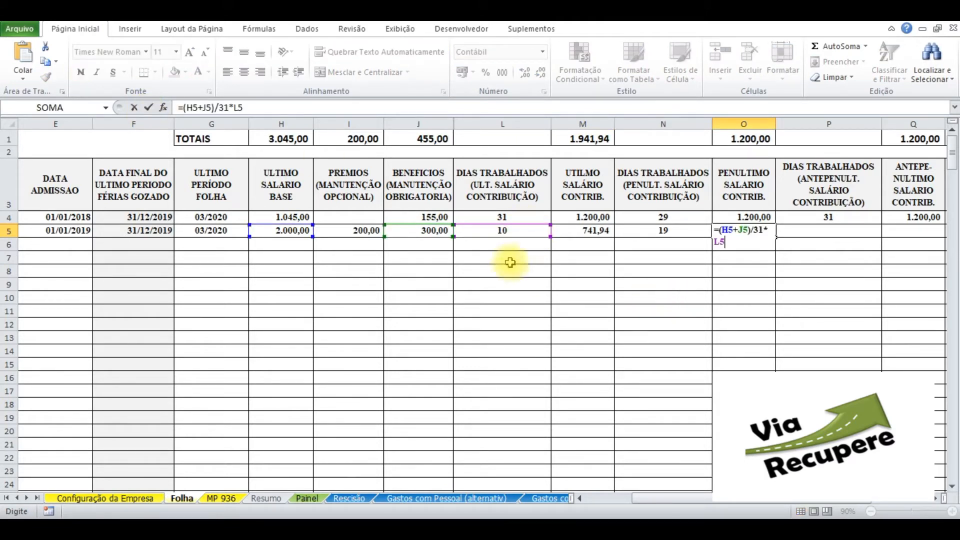
# Step: Repoint the penultimate contribution salary formula from L5 to its own days worked in N5 and commit it
pyautogui.moveTo(499, 238); pyautogui.dragTo(664, 228)
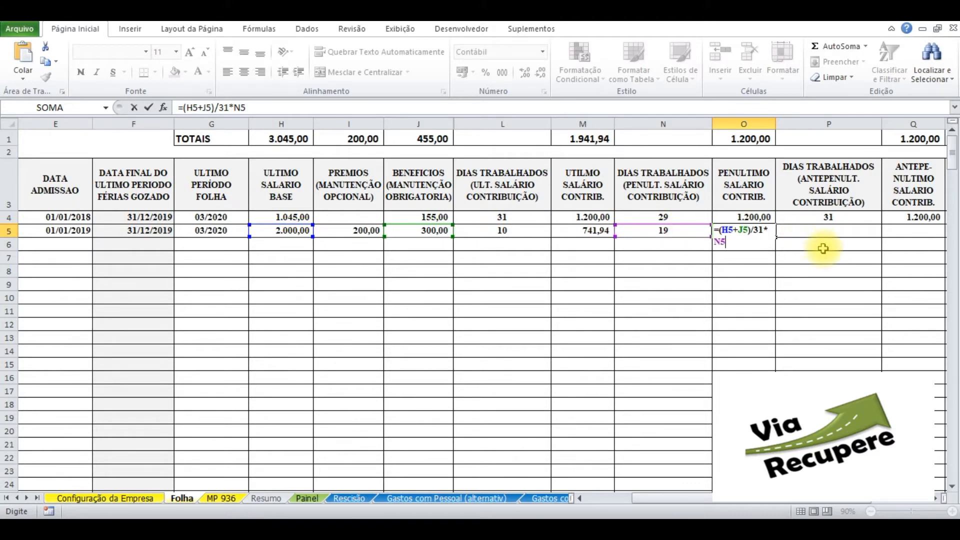
pyautogui.press('Return')
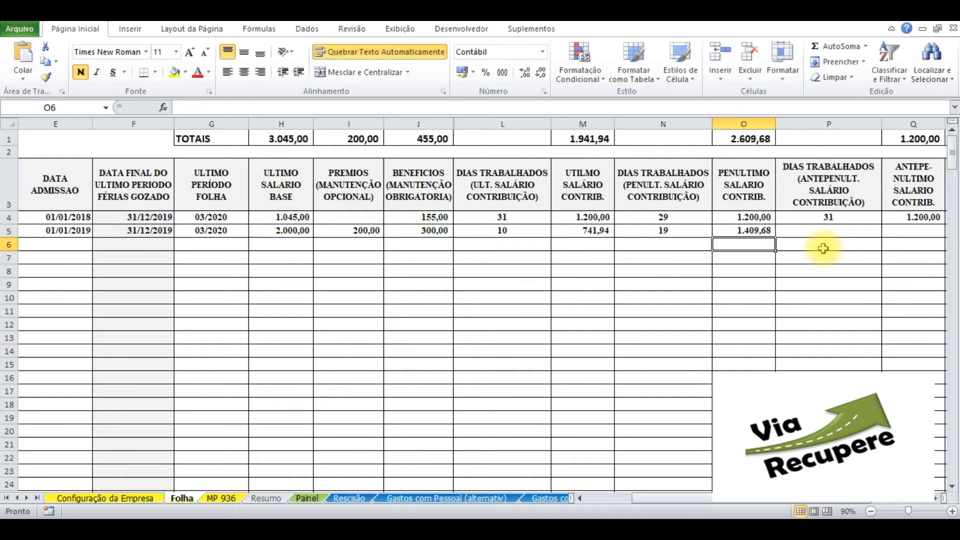
pyautogui.press('Up')
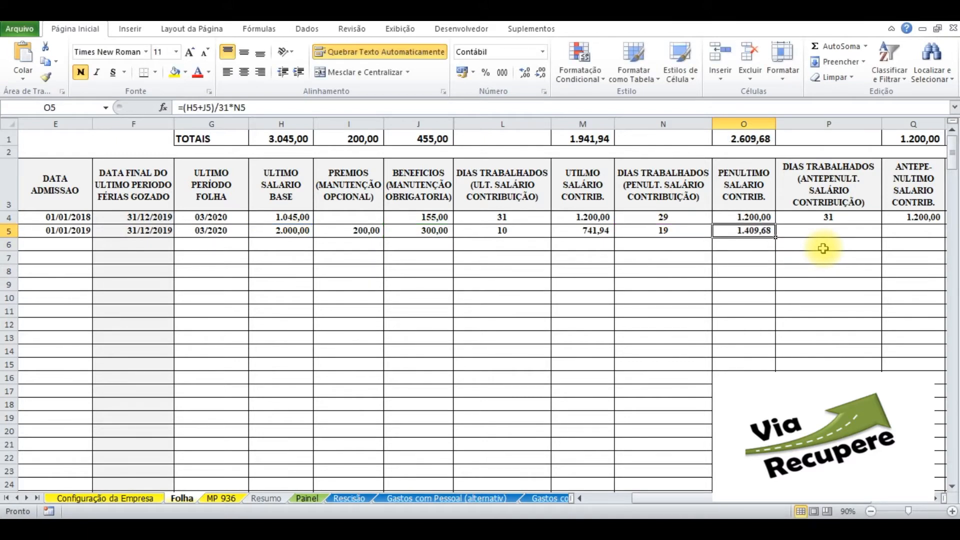
# Step: Enter 31 days worked for the second employee's antepenultimate contribution salary
pyautogui.press('Left')
pyautogui.press('Right')
pyautogui.press('Right')
pyautogui.press('Left')
pyautogui.press('Right')
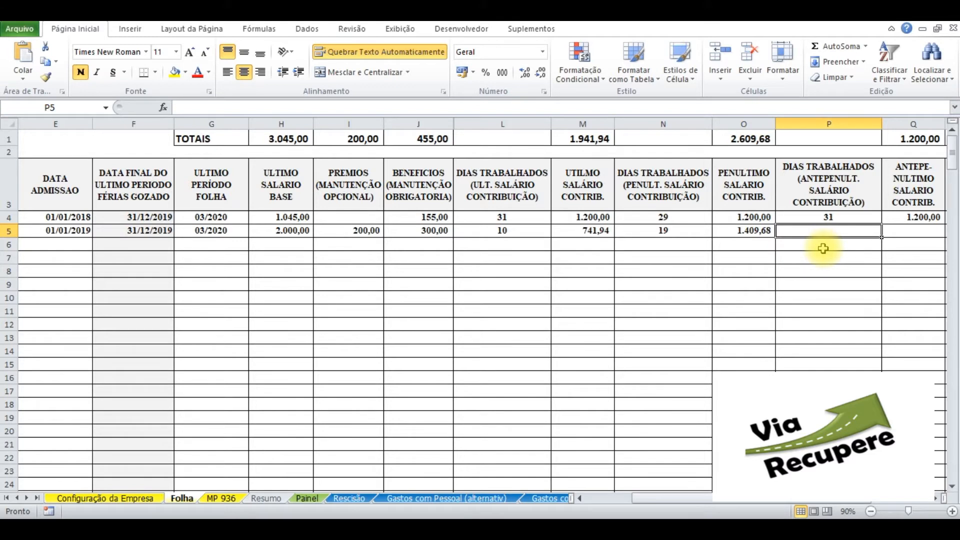
pyautogui.write('31')
pyautogui.press('Tab')
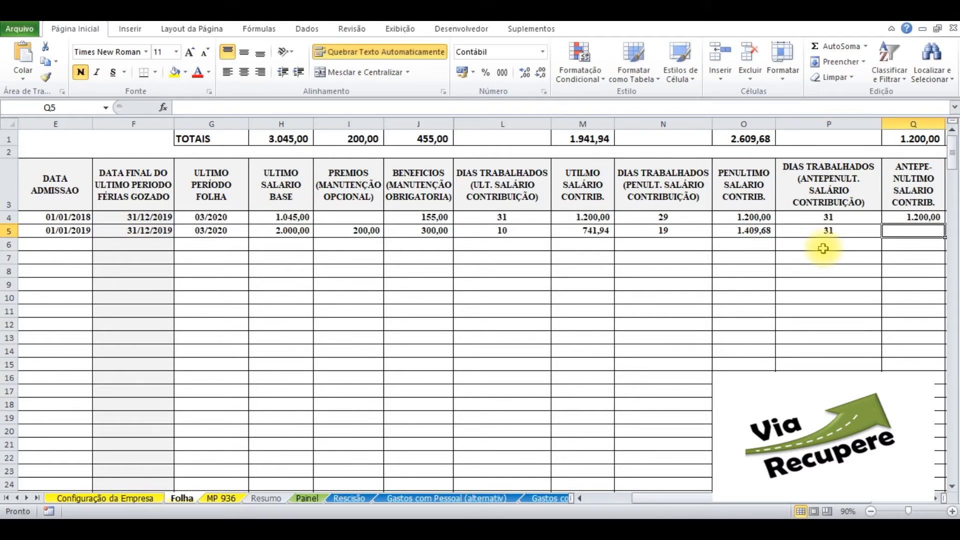
# Step: Calculate the second employee's antepenultimate contribution salary as base salary plus mandatory benefits with the formula =H5+J5
pyautogui.write('=')
pyautogui.press('Left')
pyautogui.press('Left')
pyautogui.press('Left')
pyautogui.press('Left')
pyautogui.press('Left')
pyautogui.press('Left')
pyautogui.press('Left')
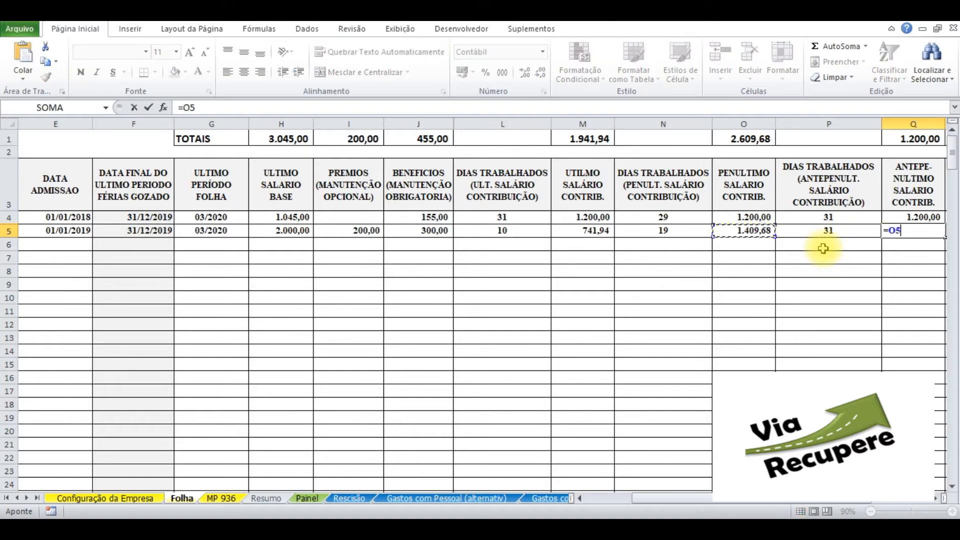
pyautogui.press('Left')
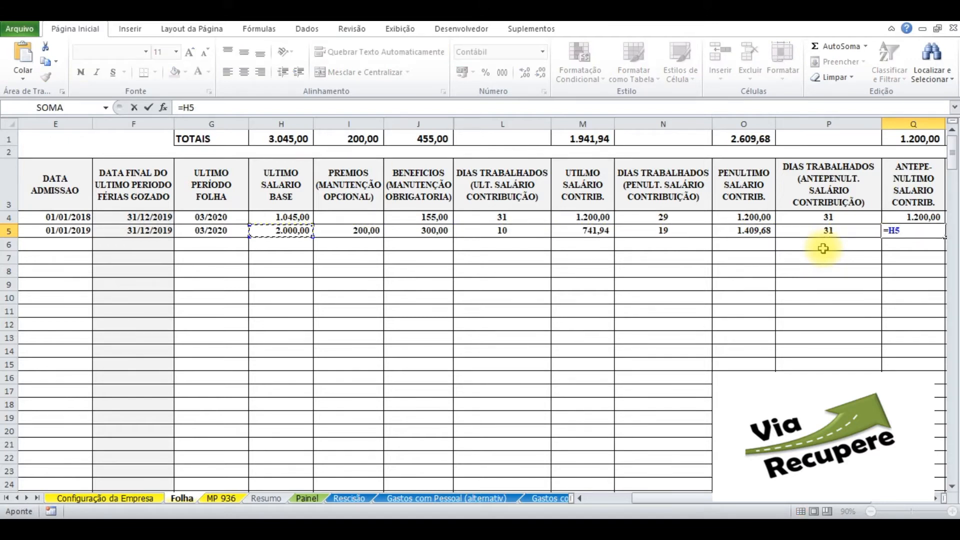
pyautogui.write('+')
pyautogui.press('Left')
pyautogui.press('Left')
pyautogui.press('Left')
pyautogui.press('Left')
pyautogui.press('Left')
pyautogui.press('Left')
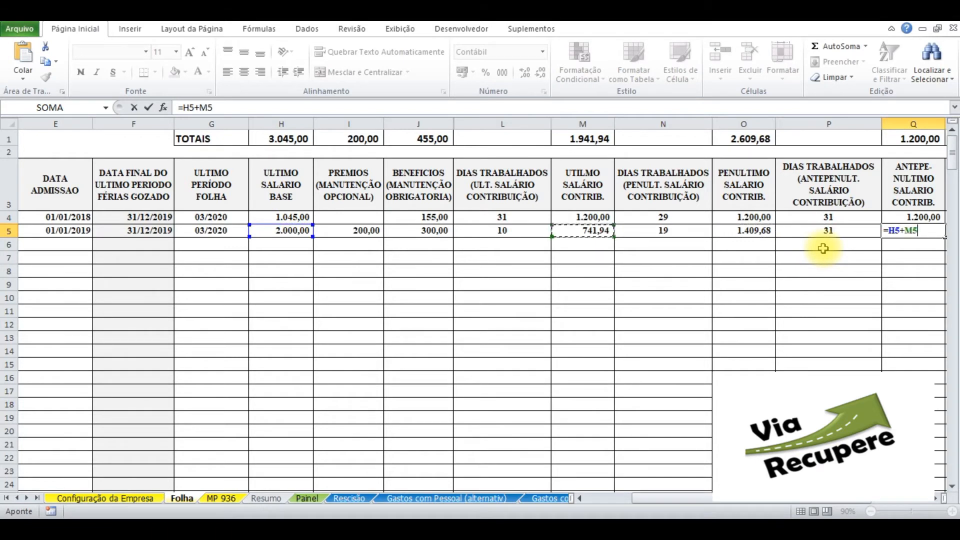
pyautogui.press('Return')
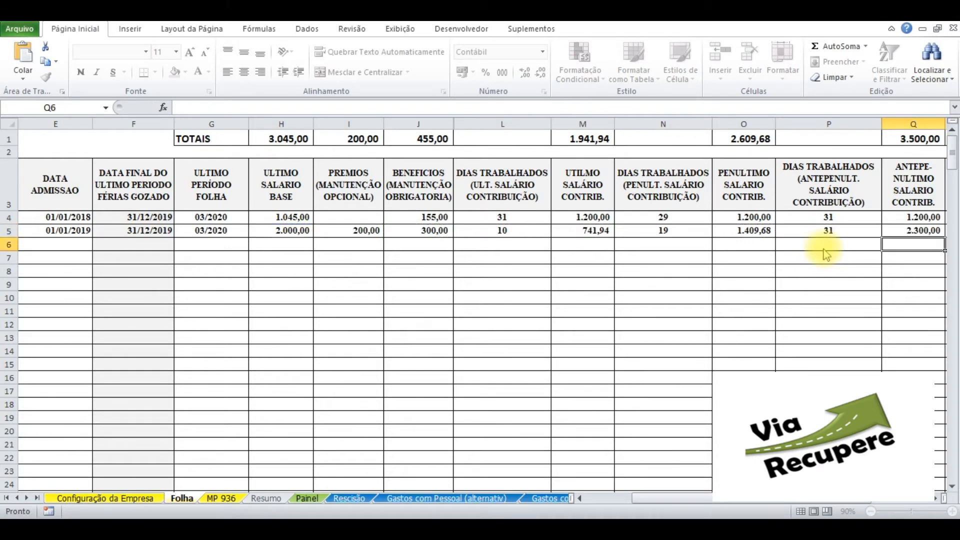
# Step: Examine the second employee's average contribution salary (BEM) and compare it with the individual contribution salaries
pyautogui.press('Up')
pyautogui.press('Right')
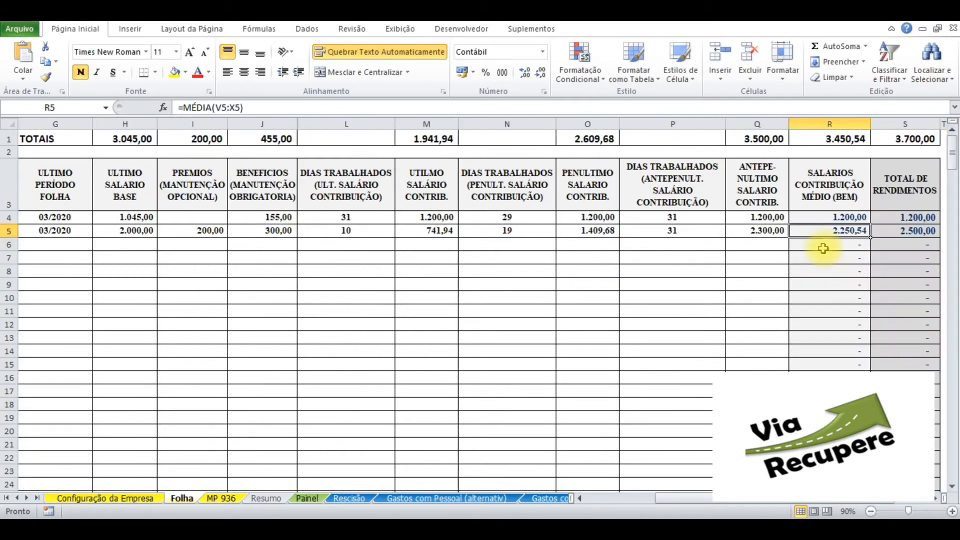
pyautogui.press('Right')
pyautogui.press('Left')
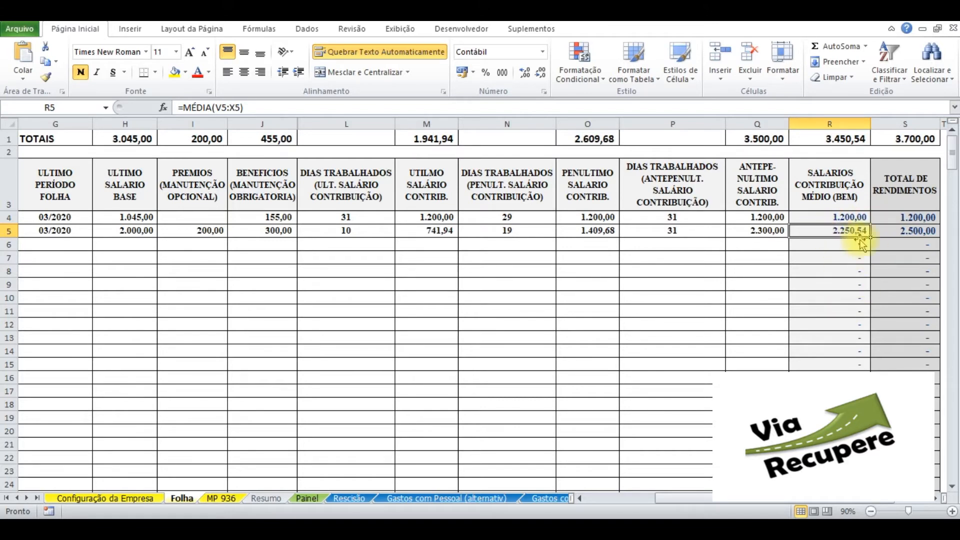
pyautogui.press('Left')
pyautogui.press('Left')
pyautogui.press('Left')
pyautogui.press('Left')
pyautogui.press('Left')
pyautogui.press('Right')
pyautogui.press('Right')
pyautogui.press('Right')
pyautogui.press('Left')
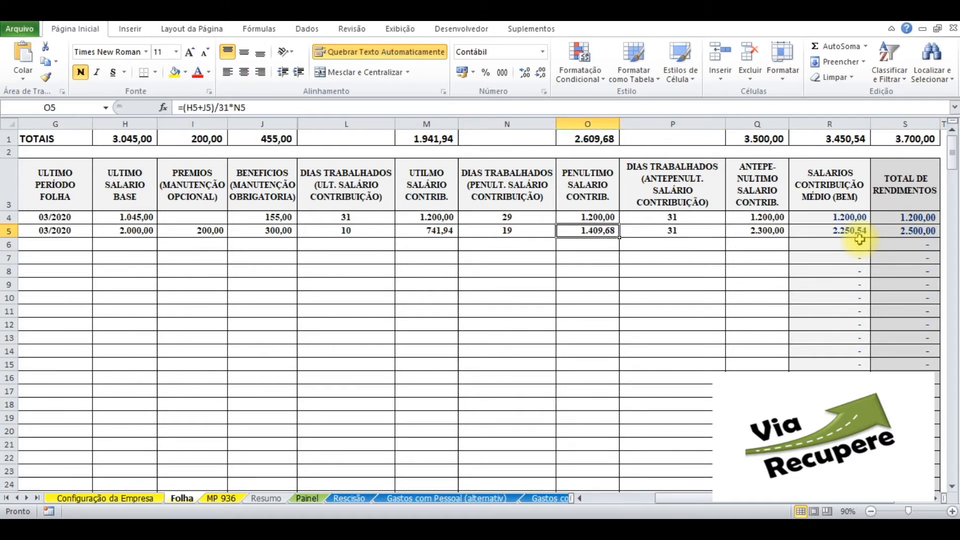
# Step: Review the second employee's last and penultimate contribution salary formulas against the days worked in each period
pyautogui.press('Right')
pyautogui.press('Right')
pyautogui.press('Left')
pyautogui.press('Left')
pyautogui.press('Left')
pyautogui.press('Left')
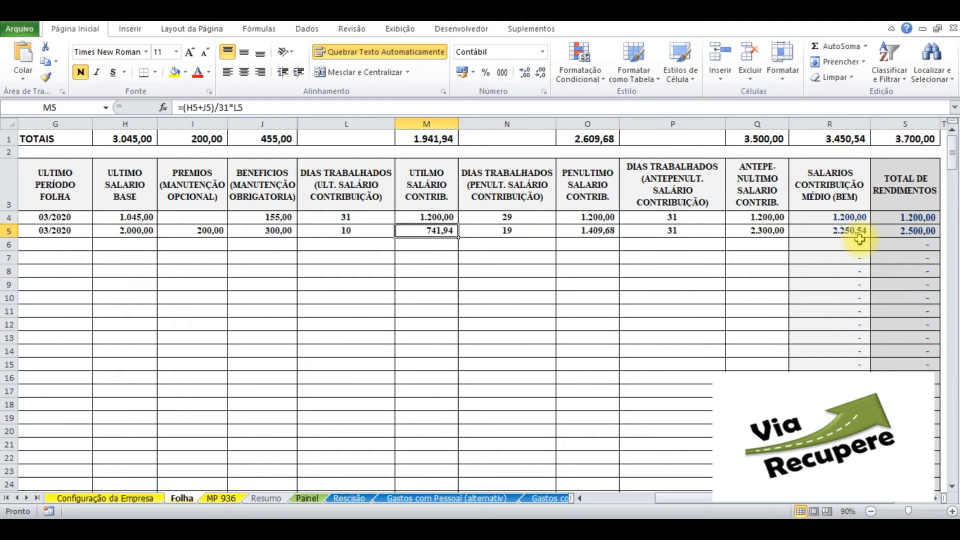
pyautogui.press('Right')
pyautogui.press('Right')
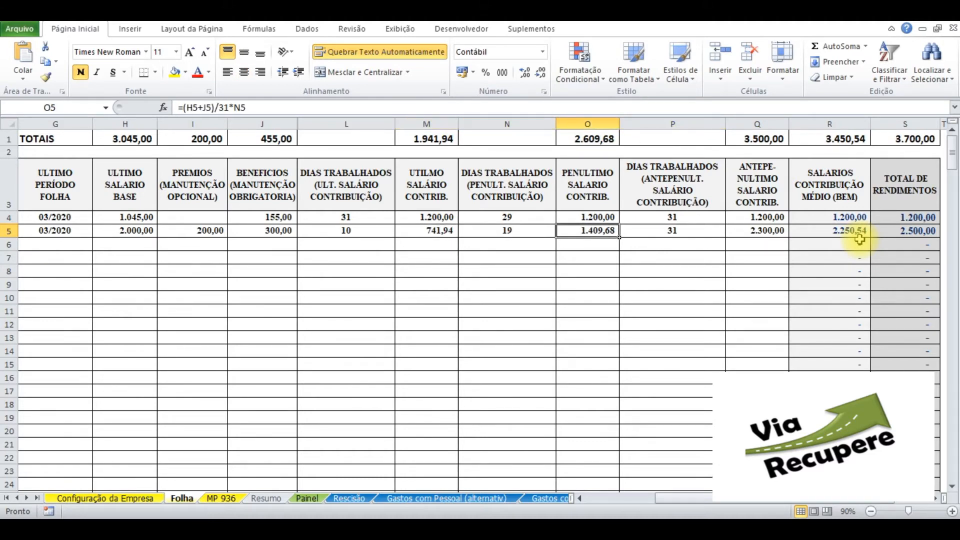
pyautogui.press('Left')
pyautogui.press('Left')
pyautogui.press('Left')
pyautogui.press('Right')
pyautogui.press('Right')
pyautogui.press('Right')
pyautogui.press('Left')
pyautogui.press('Left')
pyautogui.press('Left')
pyautogui.press('Left')
pyautogui.press('Right')
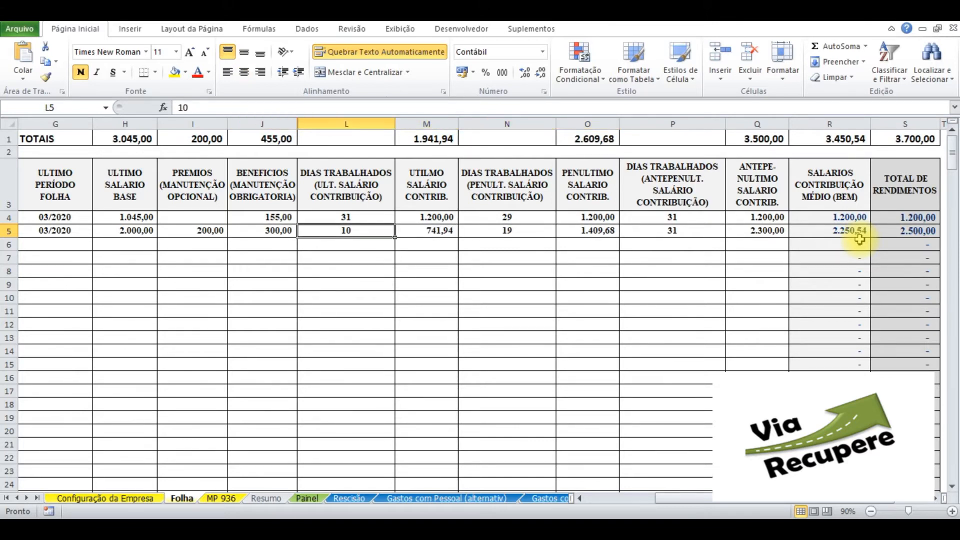
pyautogui.press('Right')
pyautogui.press('Right')
pyautogui.press('Right')
pyautogui.press('Left')
pyautogui.press('Left')
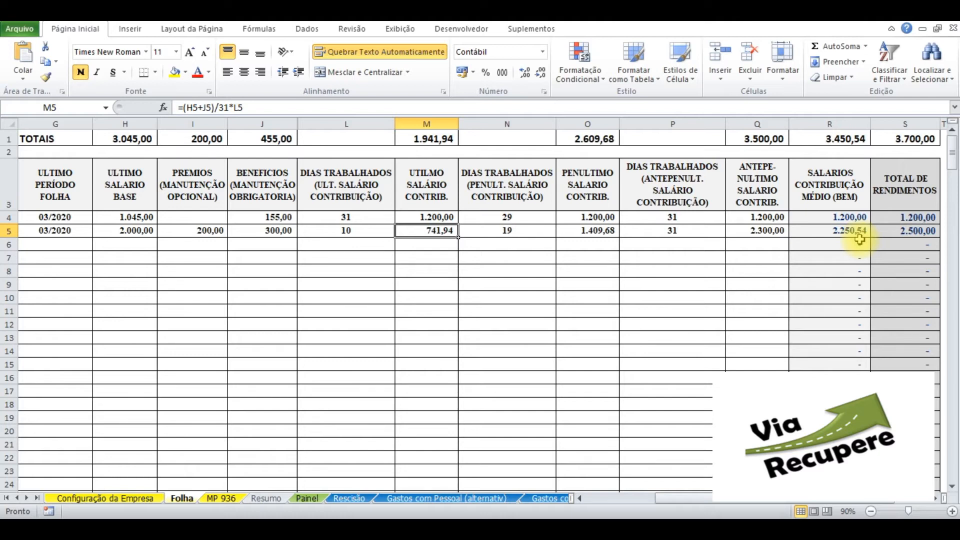
pyautogui.press('Right')
pyautogui.press('Left')
pyautogui.press('Left')
pyautogui.press('Right')
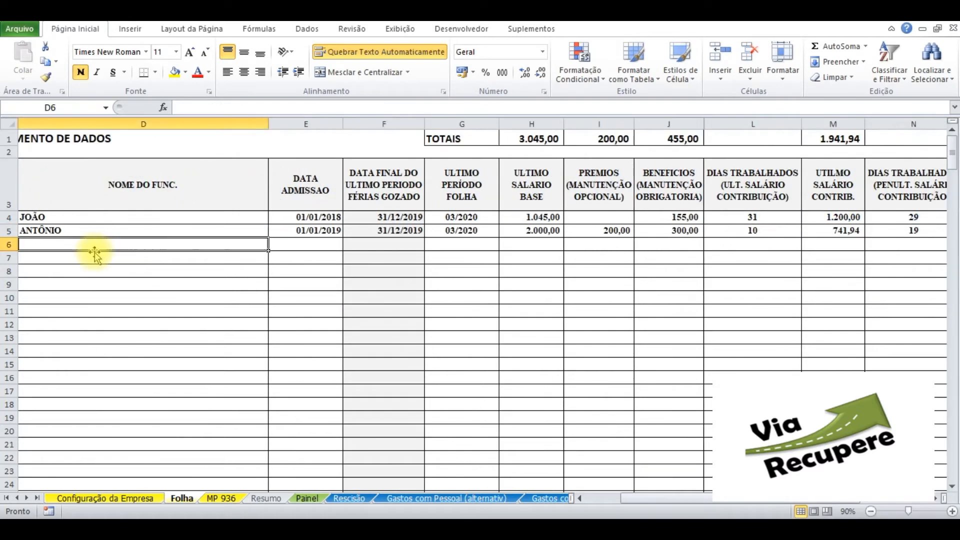
# Step: Enter the third employee's name, admission date 01/01/2020 and last payroll period 03/2020 in the next row
pyautogui.hscroll(-3, 95, 253)
pyautogui.write('MARIA')
pyautogui.press('Tab')
pyautogui.write('01/01/2020')
pyautogui.press('Tab')
pyautogui.write('03/2020')
# Step: Set the third employee's last base salary to 1500 and premiums to 300
pyautogui.press('Tab')
pyautogui.write('1500')
pyautogui.press('Tab')
pyautogui.write('300')
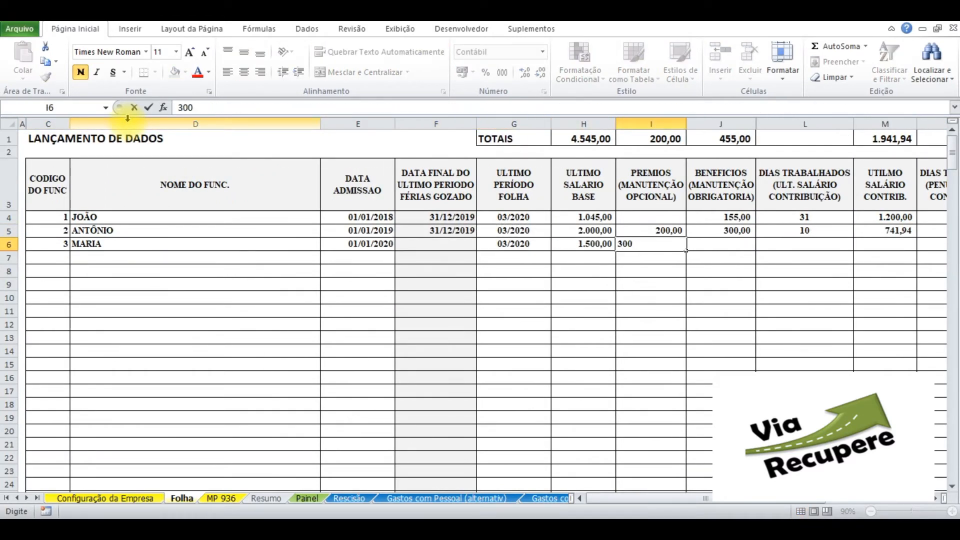
pyautogui.press('Tab')
# Step: Enter the third employee's mandatory benefits of 200 and 31 days worked, with last contribution salary as base salary plus benefits
pyautogui.write('200\t31\t=')
pyautogui.press('Left')
pyautogui.press('Left')
pyautogui.press('Left')
pyautogui.press('Left')
pyautogui.write('+')
pyautogui.press('Left')
pyautogui.press('Left')
pyautogui.press('Tab')
# Step: Enter the third employee's penultimate contribution as 29 days and 1800, and the antepenultimate as 31 days and 1800
pyautogui.write('29')
pyautogui.press('Tab')
pyautogui.write('1800')
pyautogui.press('Tab')
pyautogui.write('31')
pyautogui.press('Tab')
pyautogui.write('1800')
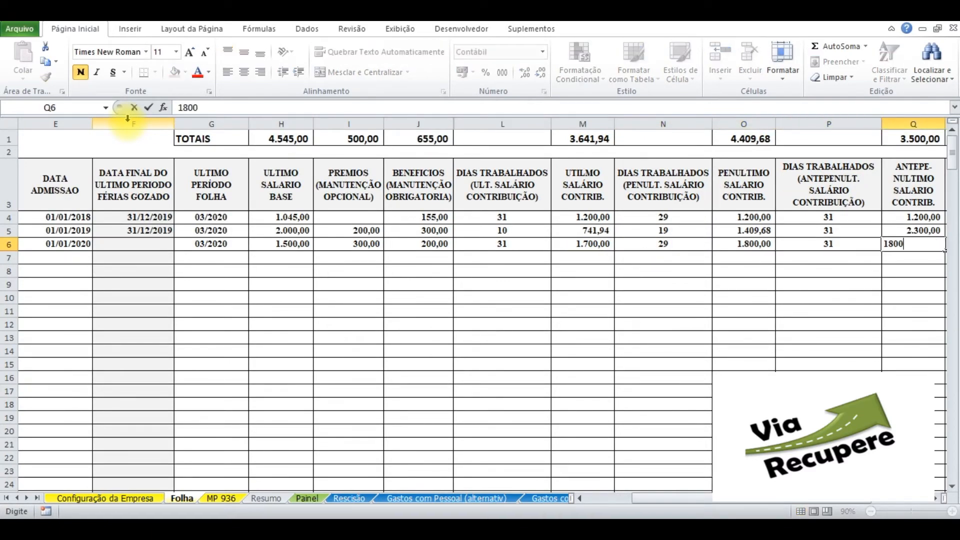
pyautogui.press('Tab')
pyautogui.press('Up')
pyautogui.press('Up')
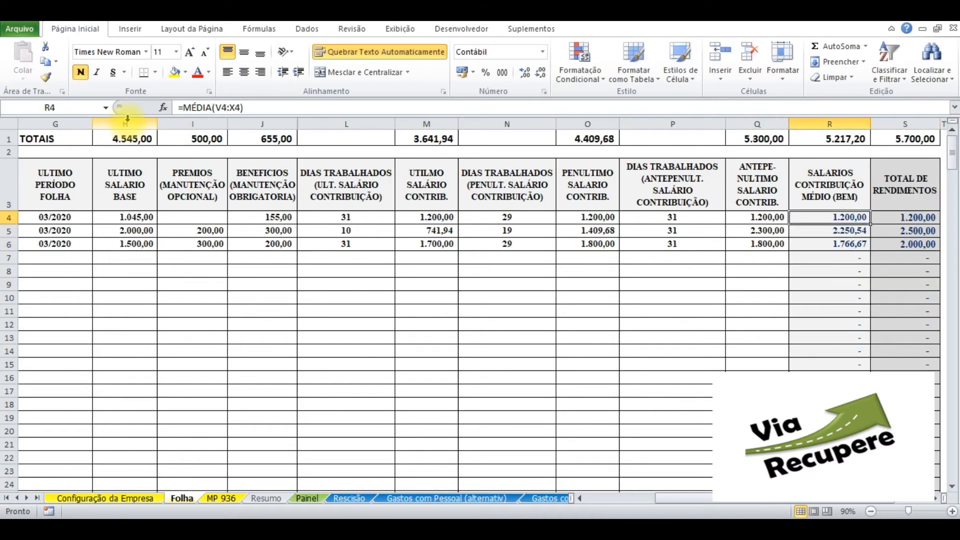
# Step: Review the average contribution salary (BEM) calculated for each of the three employees in the Folha sheet
pyautogui.press('Down')
pyautogui.press('Down')
pyautogui.press('Down')
pyautogui.press('Up')
pyautogui.press('Up')
pyautogui.press('Up')
pyautogui.press('Up')
pyautogui.press('Down')
pyautogui.press('Down')
pyautogui.press('Down')
pyautogui.press('Down')
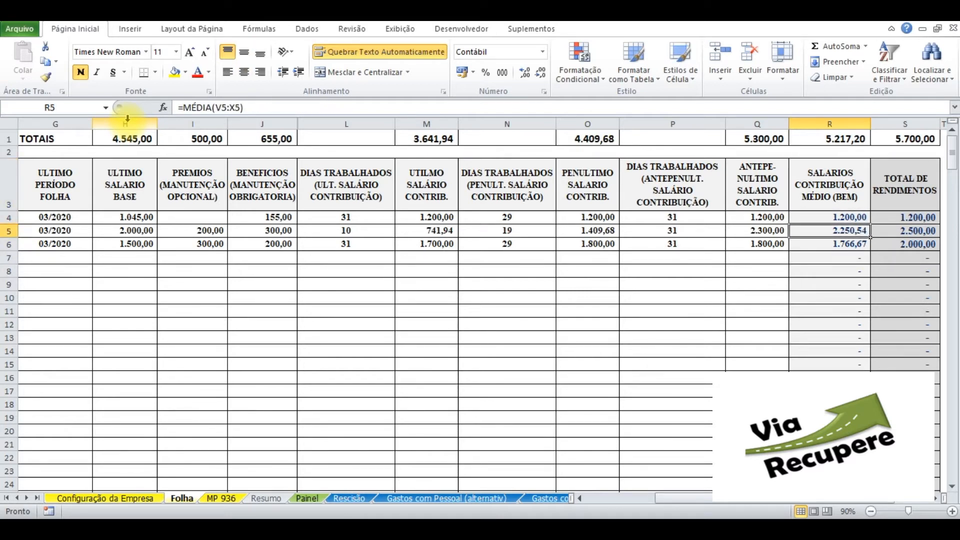
pyautogui.press('Up')
pyautogui.press('Up')
pyautogui.press('Up')
pyautogui.press('Down')
pyautogui.press('Down')
pyautogui.press('Up')
pyautogui.press('Up')
# Step: Check the days worked and contribution salaries that feed the second employee's average
pyautogui.press('Left')
pyautogui.press('Left')
pyautogui.press('Left')
pyautogui.press('Left')
pyautogui.press('Right')
pyautogui.press('Left')
pyautogui.press('Left')
pyautogui.press('Left')
pyautogui.press('Down')
pyautogui.press('Right')
pyautogui.press('Right')
pyautogui.press('Left')
pyautogui.press('Left')
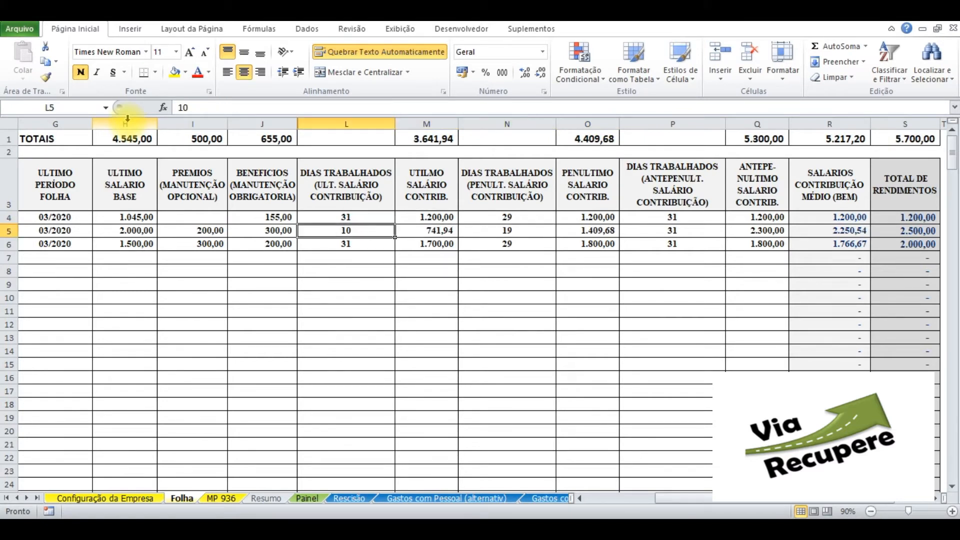
pyautogui.press('Right')
pyautogui.press('Right')
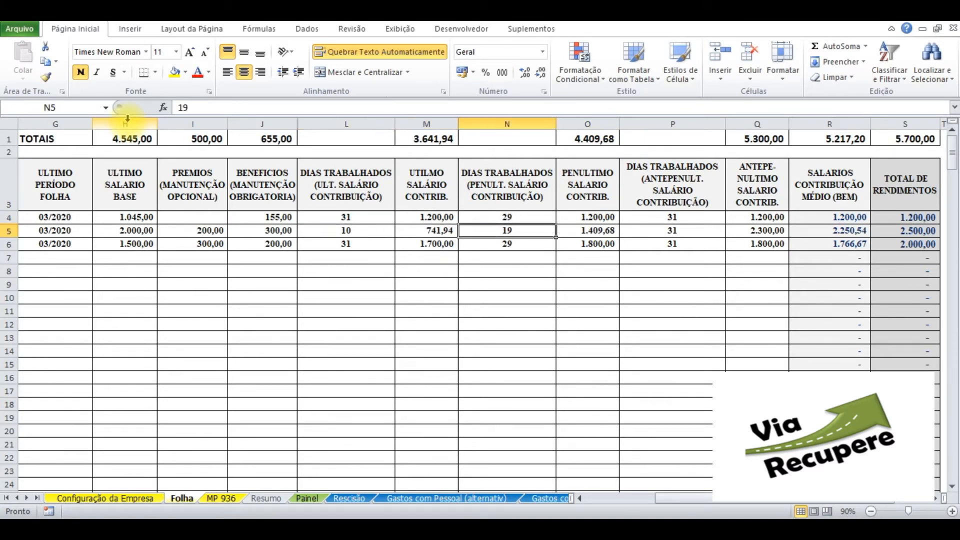
pyautogui.press('Right')
pyautogui.press('Left')
pyautogui.press('Down')
pyautogui.press('Right')
# Step: Examine the third employee's admission date, last vacation period end, payroll period, base salary, premiums and benefits
pyautogui.press('Left')
pyautogui.press('Left')
pyautogui.press('Left')
pyautogui.press('Left')
pyautogui.press('Left')
pyautogui.press('Left')
pyautogui.press('Left')
pyautogui.press('Left')
pyautogui.press('Left')
pyautogui.press('Left')
pyautogui.press('Right')
pyautogui.press('Right')
pyautogui.press('Left')
pyautogui.press('Left')
pyautogui.press('Left')
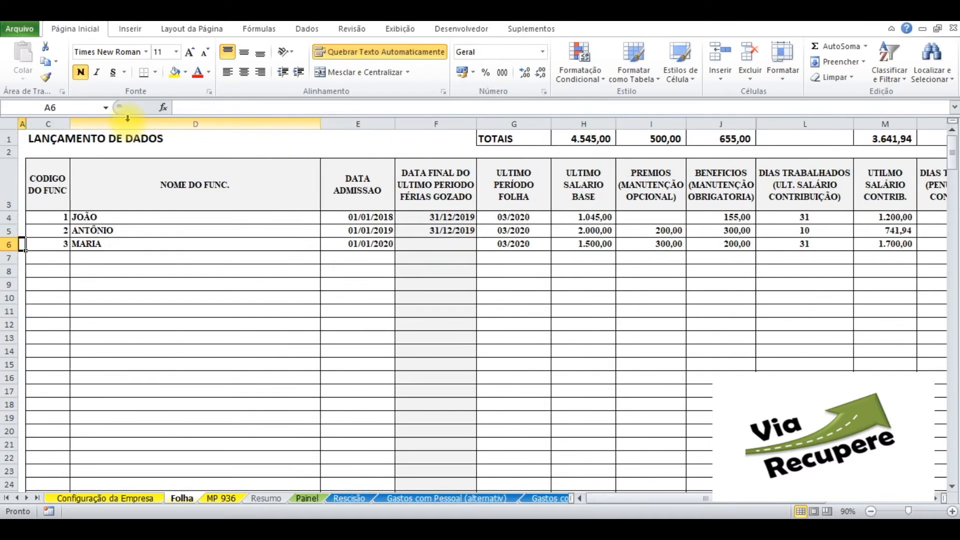
pyautogui.press('Right')
pyautogui.press('Right')
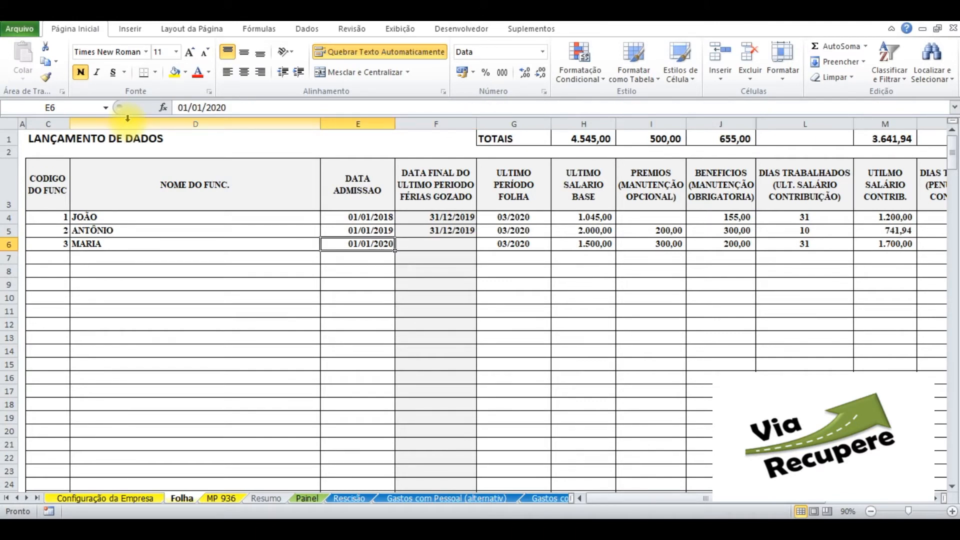
pyautogui.press('Right')
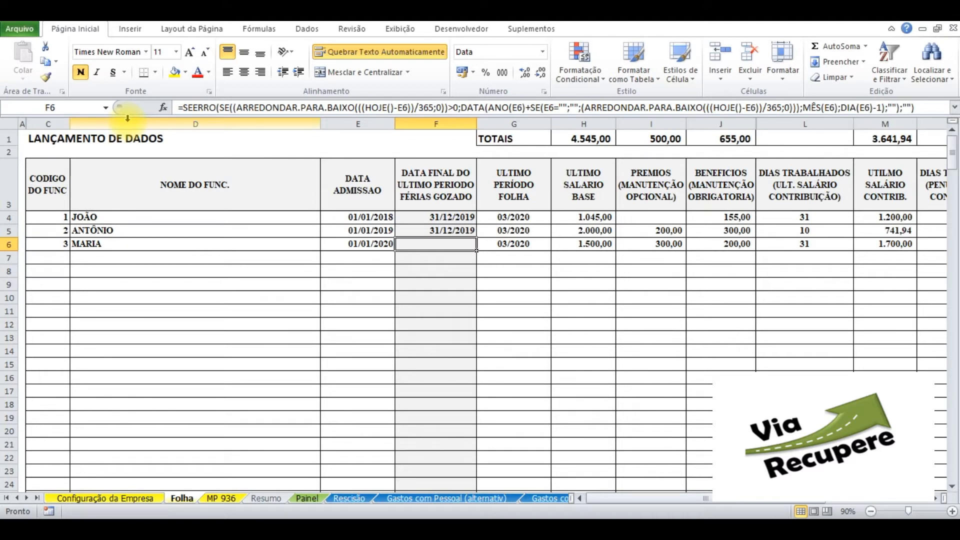
pyautogui.press('Right')
pyautogui.press('Left')
pyautogui.press('Right')
pyautogui.press('Right')
pyautogui.press('Right')
pyautogui.press('Right')
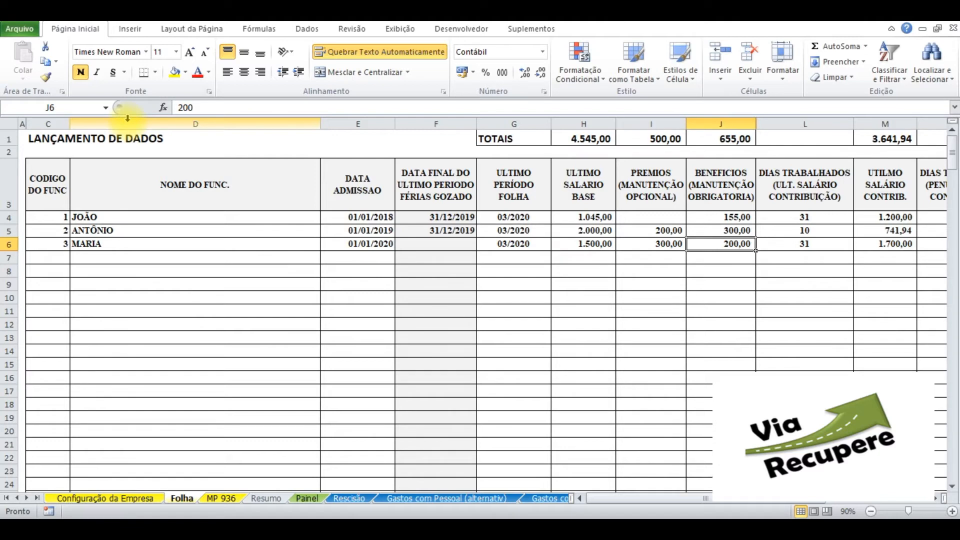
# Step: Review the third employee's row from payroll values through contribution salaries to the average contribution salary and total earnings
pyautogui.press('Left')
pyautogui.press('Left')
pyautogui.press('Left')
pyautogui.press('Left')
pyautogui.press('Right')
pyautogui.press('Right')
pyautogui.press('Right')
pyautogui.press('Right')
pyautogui.press('Right')
pyautogui.press('Right')
pyautogui.press('Right')
pyautogui.press('Left')
pyautogui.press('Left')
pyautogui.press('Left')
pyautogui.press('Right')
pyautogui.press('Right')
pyautogui.press('Right')
pyautogui.press('Right')
pyautogui.press('Right')
pyautogui.press('Right')
pyautogui.press('Right')
pyautogui.press('Right')
pyautogui.press('Left')
pyautogui.press('Left')
pyautogui.press('Left')
pyautogui.press('Left')
pyautogui.press('Left')
pyautogui.press('Left')
pyautogui.press('Right')
pyautogui.press('Right')
pyautogui.press('Right')
pyautogui.press('Right')
pyautogui.press('Right')
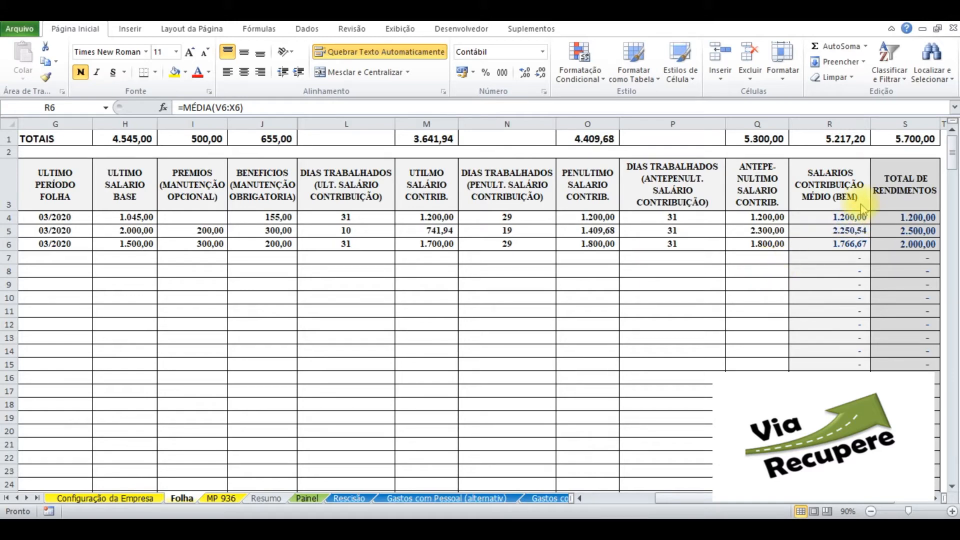
# Step: Open the MP 936 sheet and examine the employee codes, names and base values brought over from Folha
pyautogui.click(220, 499)
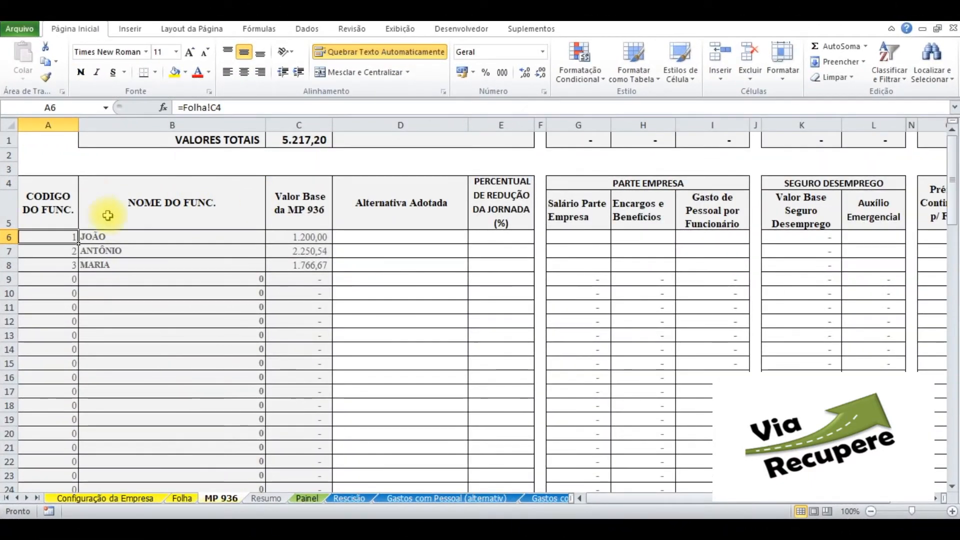
pyautogui.press('Right')
pyautogui.press('Left')
pyautogui.press('Down')
pyautogui.press('Up')
pyautogui.press('Up')
pyautogui.press('Down')
pyautogui.press('Down')
pyautogui.press('Up')
pyautogui.press('Right')
pyautogui.press('Down')
pyautogui.press('Up')
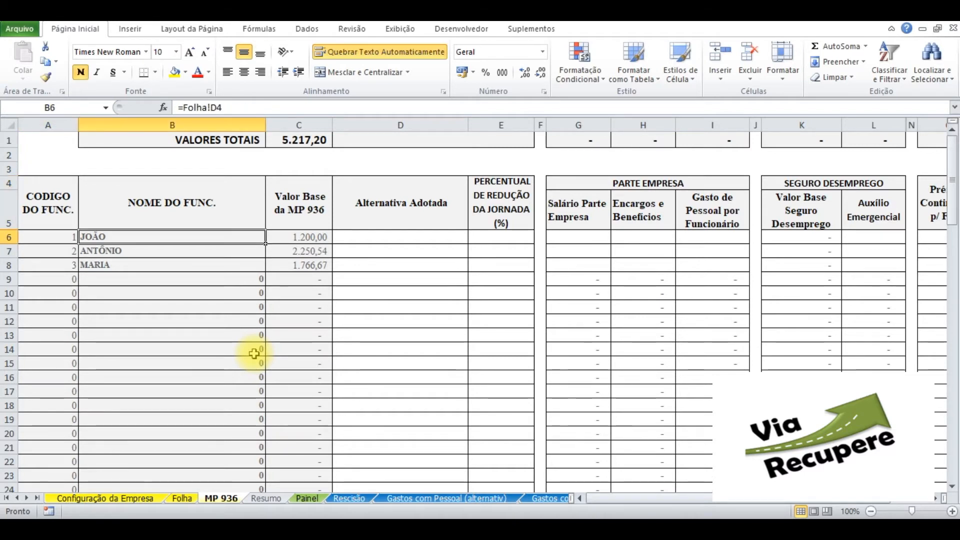
pyautogui.press('Right')
pyautogui.press('Right')
pyautogui.press('Left')
pyautogui.press('Down')
pyautogui.press('Down')
pyautogui.press('Down')
pyautogui.press('Up')
pyautogui.press('Up')
pyautogui.press('Up')
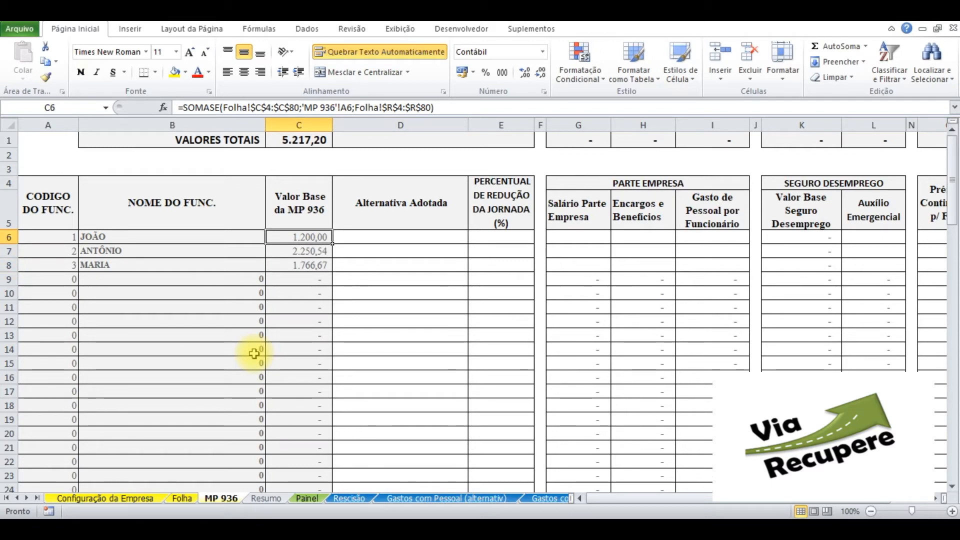
# Step: Set the first employee's Alternativa Adotada to Sem alteração
pyautogui.click(400, 237)
pyautogui.click(473, 236)
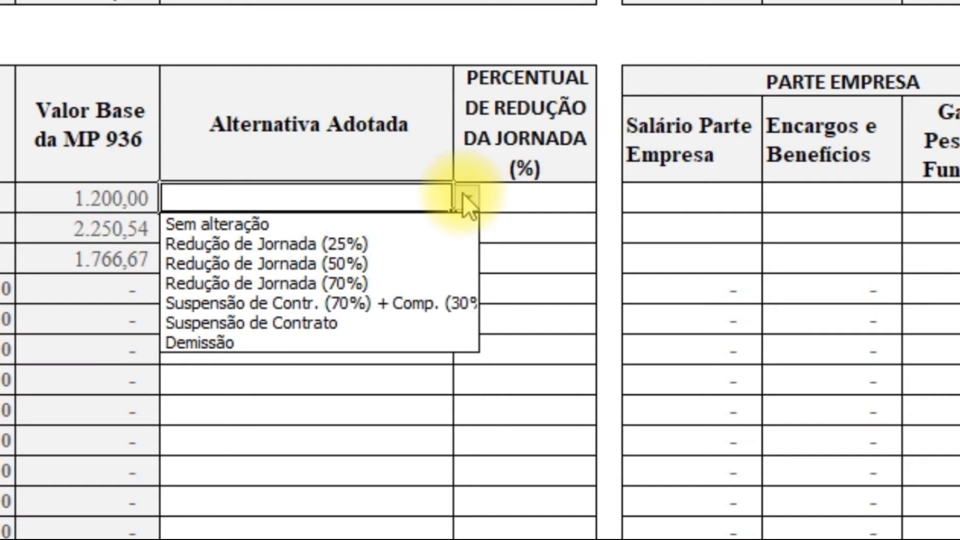
pyautogui.click(371, 311)
pyautogui.click(371, 310)
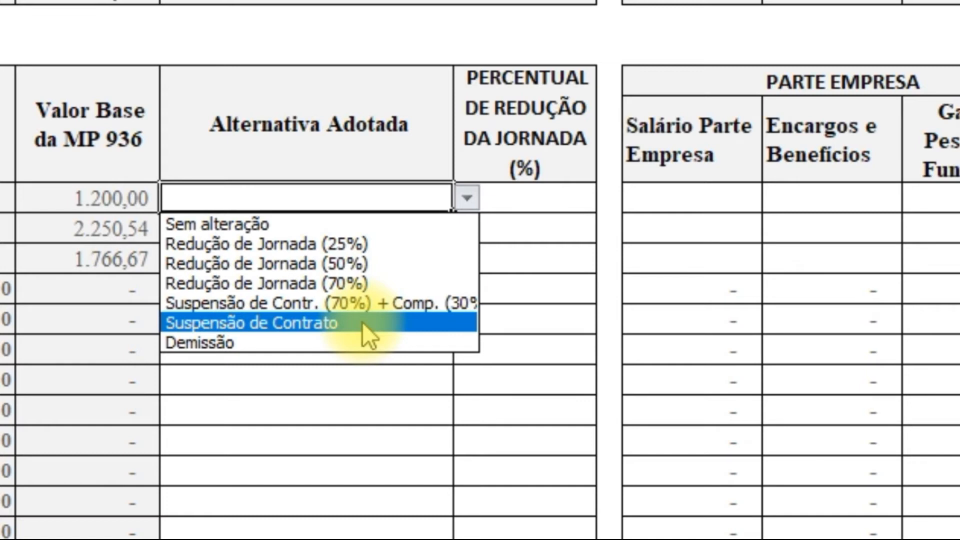
pyautogui.click(363, 324)
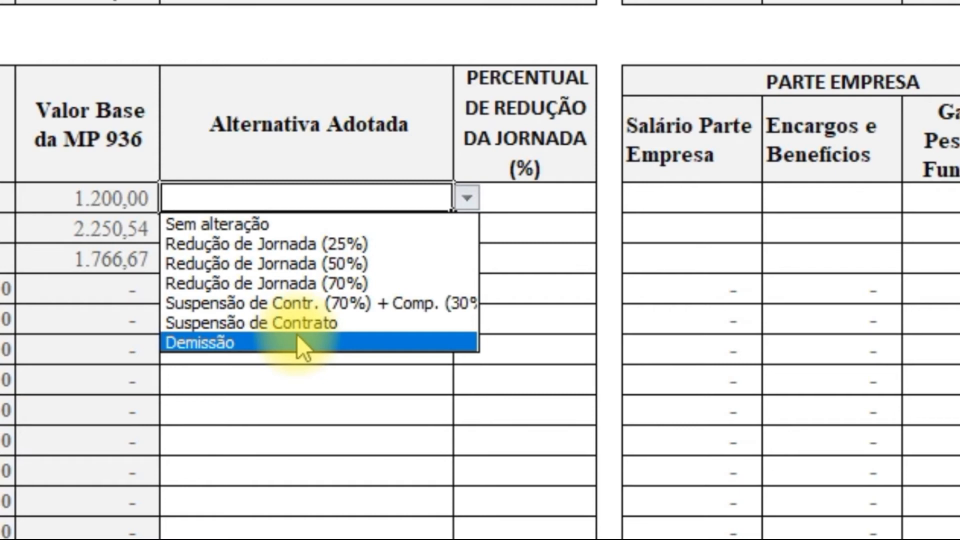
pyautogui.click(467, 198)
pyautogui.click(467, 198)
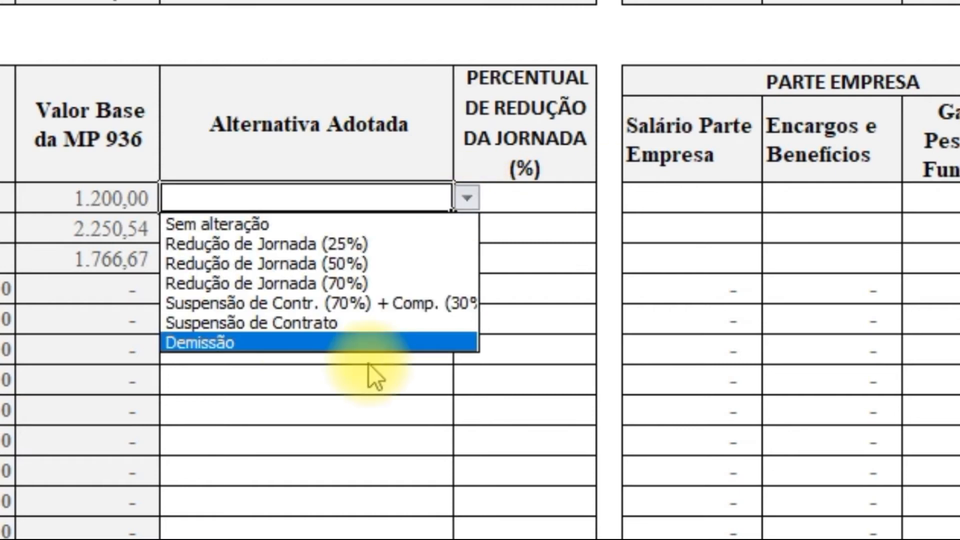
pyautogui.click(350, 225)
# Step: Set the second employee's Alternativa Adotada to Redução de Jornada (70%) and the third employee's to Demissão
pyautogui.click(370, 229)
pyautogui.click(466, 229)
pyautogui.click(413, 320)
pyautogui.click(435, 259)
pyautogui.click(466, 259)
pyautogui.click(368, 403)
pyautogui.click(832, 539)
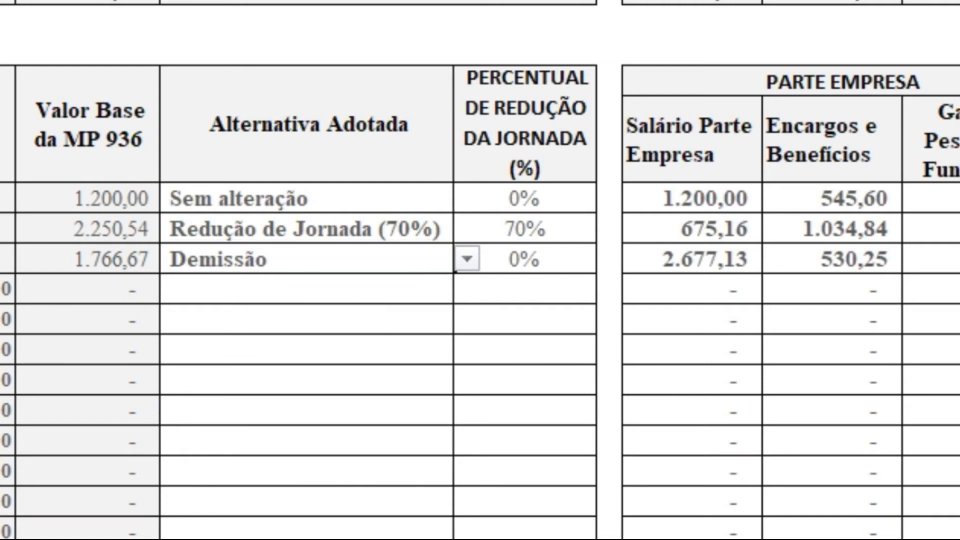
# Step: Examine the company's share of salary, charges and benefits, and the personnel expense per employee
pyautogui.click(695, 200)
pyautogui.press('Right')
pyautogui.press('Right')
pyautogui.press('Up')
pyautogui.press('Right')
pyautogui.press('Right')
pyautogui.press('Up')
pyautogui.press('Left')
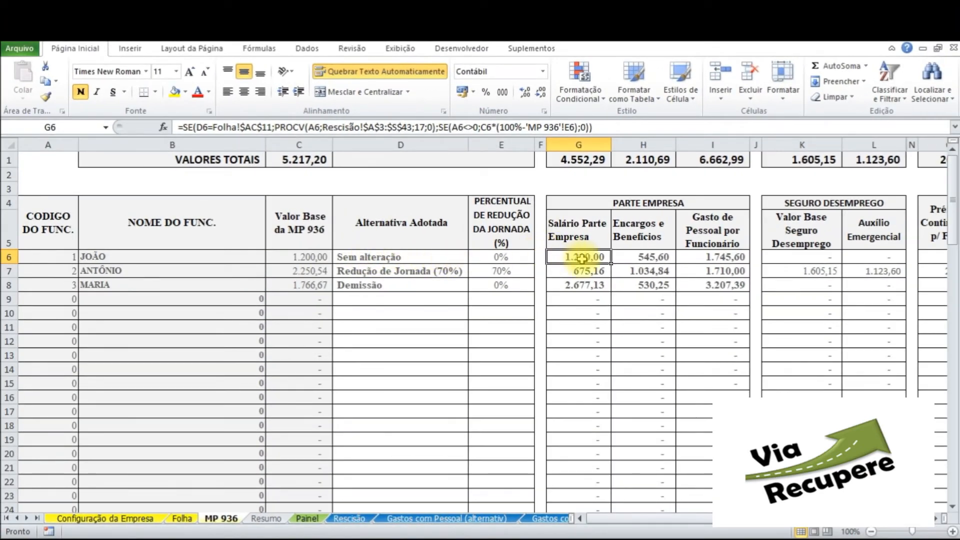
pyautogui.click(711, 257)
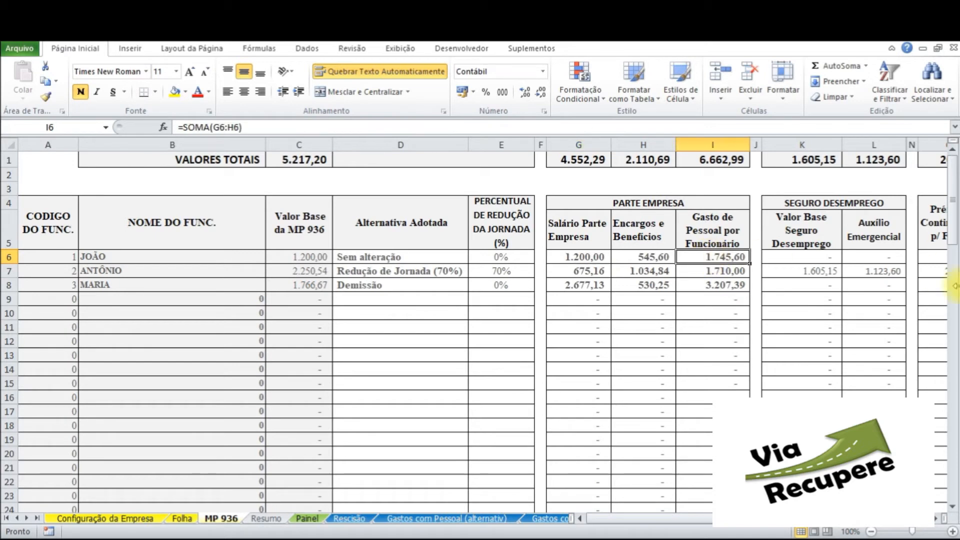
pyautogui.press('Down')
pyautogui.press('Up')
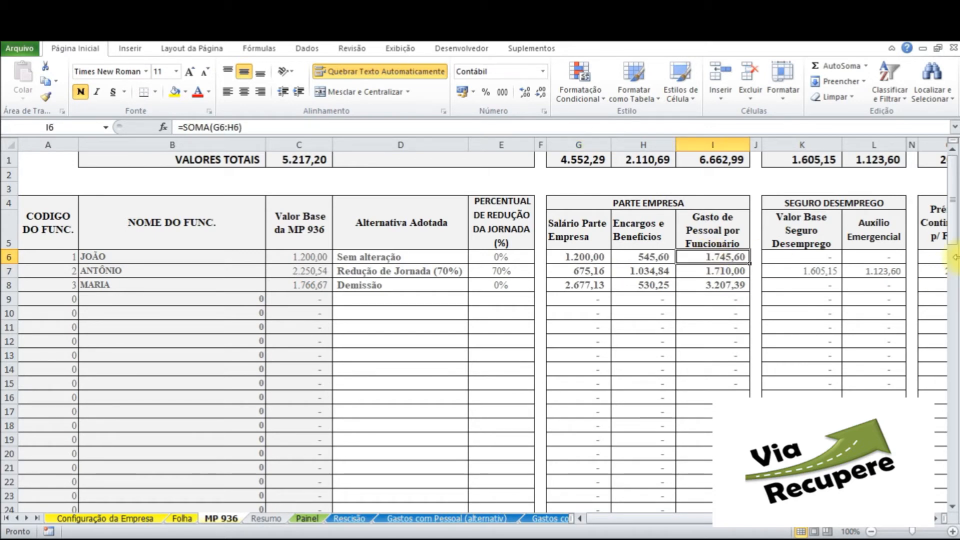
# Step: Examine the first employee's unemployment insurance base value, emergency aid and continued premiums
pyautogui.press('Right')
pyautogui.press('Right')
pyautogui.press('Right')
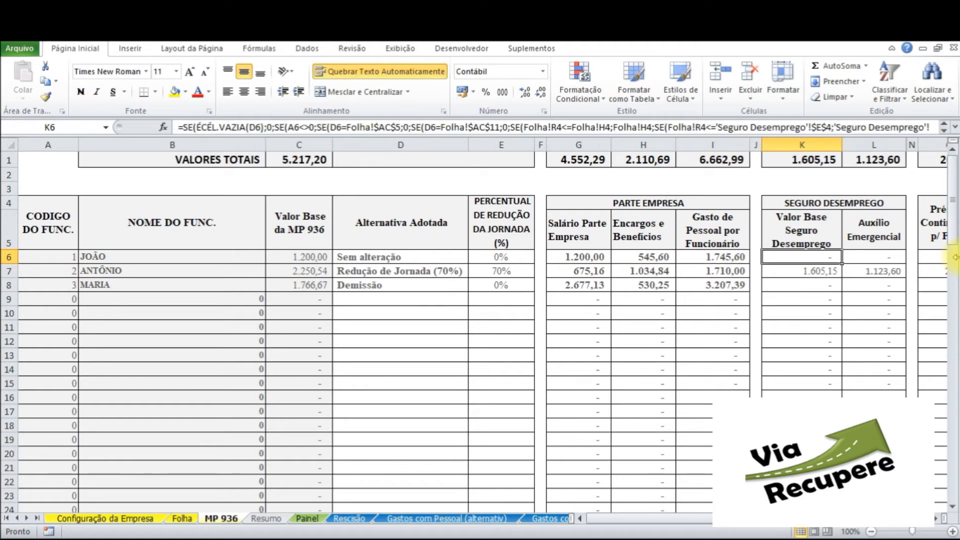
pyautogui.press('Left')
pyautogui.press('Right')
pyautogui.press('Left')
pyautogui.press('Right')
pyautogui.press('Right')
pyautogui.press('Right')
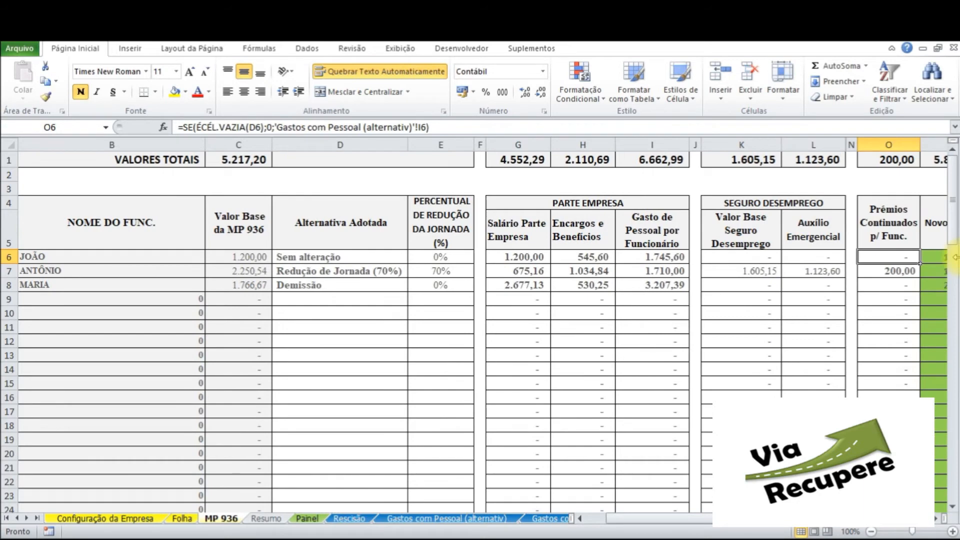
# Step: Examine the first employee's Novo Salário against that employee's name and base value in the MP 936 table
pyautogui.press('Right')
pyautogui.press('Left')
pyautogui.press('Left')
pyautogui.press('Left')
pyautogui.press('Left')
pyautogui.press('Left')
pyautogui.press('Left')
pyautogui.press('Left')
pyautogui.press('Left')
pyautogui.press('Left')
pyautogui.press('Left')
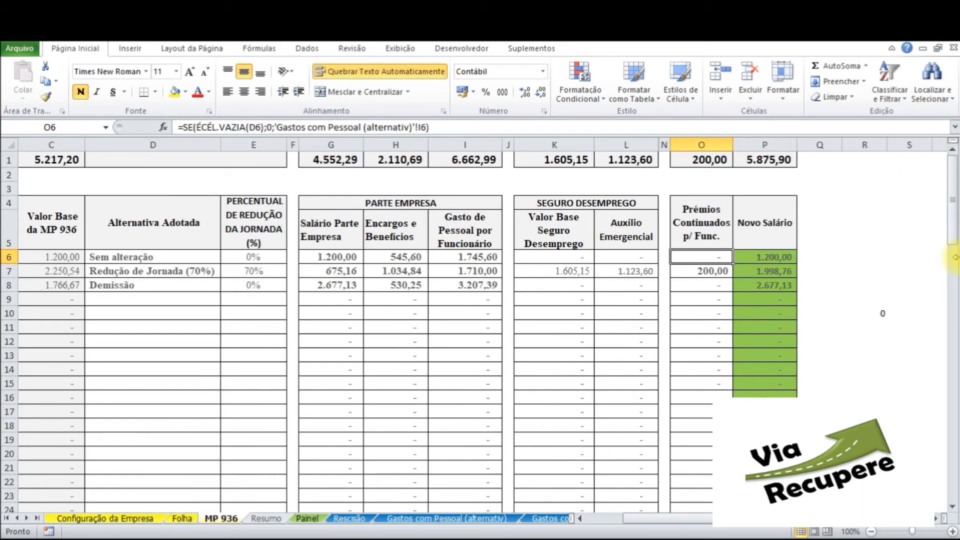
pyautogui.press('Left')
pyautogui.press('Left')
pyautogui.press('Left')
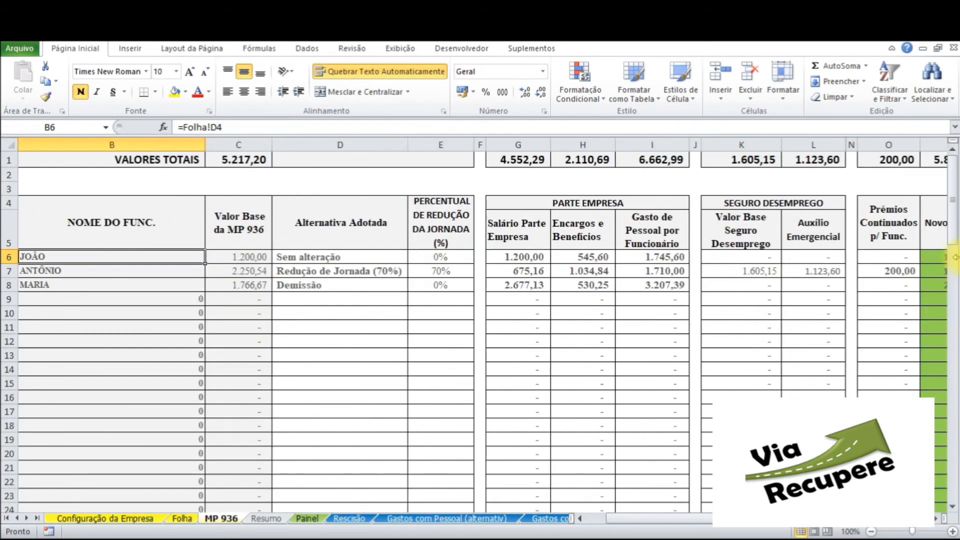
# Step: Examine the second employee's Alternativa Adotada, reduction percentage and Salário Parte Empresa
pyautogui.press('Right')
pyautogui.press('Right')
pyautogui.press('Right')
pyautogui.press('Down')
pyautogui.press('Left')
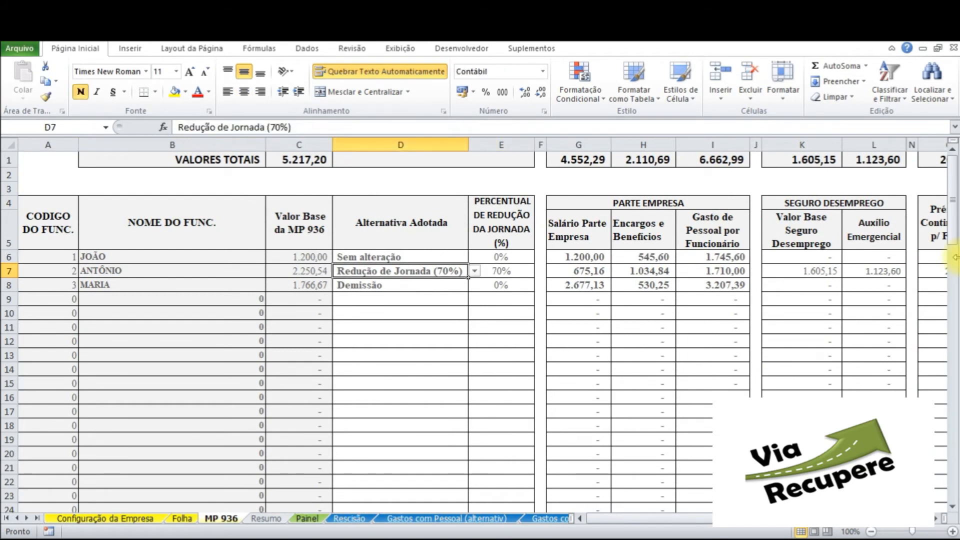
pyautogui.press('Right')
pyautogui.press('Right')
pyautogui.press('Right')
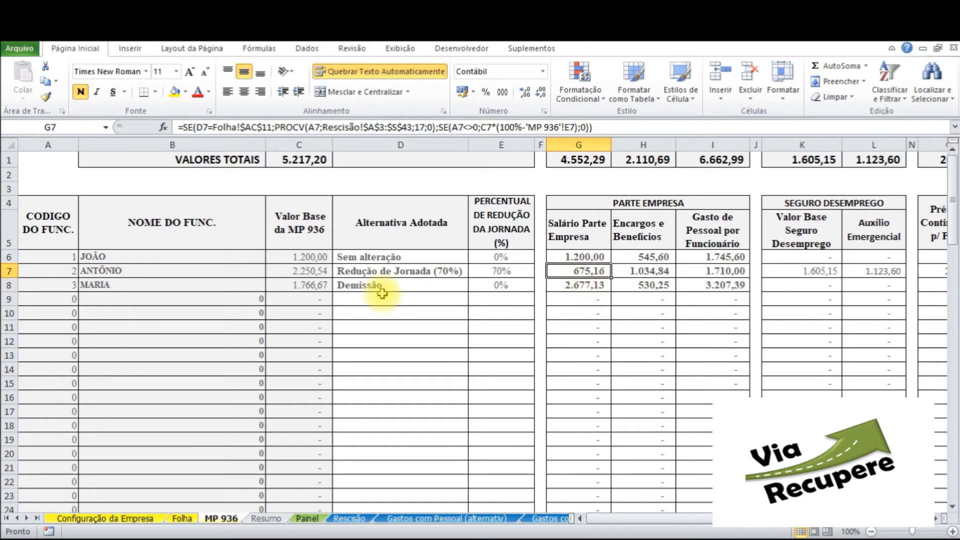
# Step: Trace the second employee's row from Valor Base da MP 936 to Encargos e Benefícios and Gasto de Pessoal por Funcionário
pyautogui.press('Left')
pyautogui.press('Left')
pyautogui.press('Left')
pyautogui.press('Left')
pyautogui.press('Left')
pyautogui.press('Right')
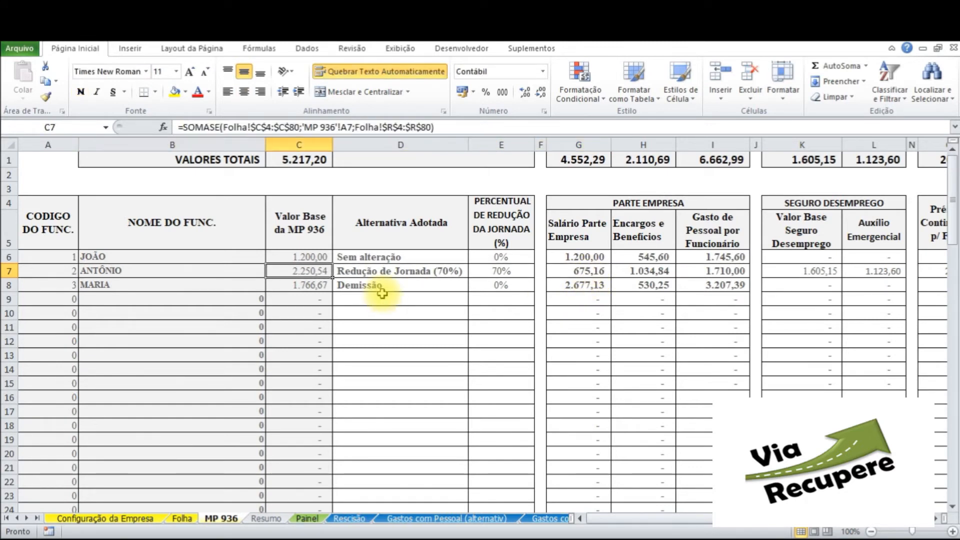
pyautogui.press('Right')
pyautogui.press('Right')
pyautogui.press('Right')
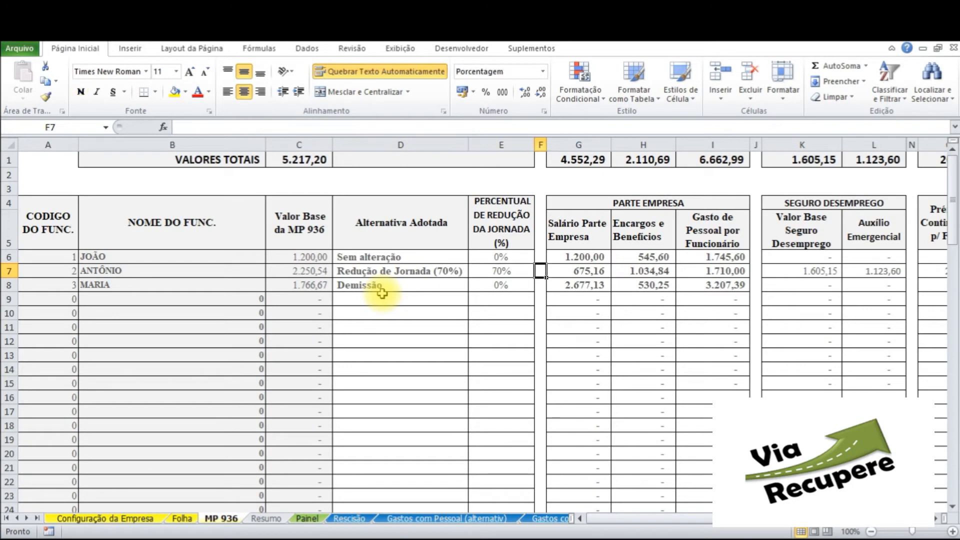
pyautogui.press('Right')
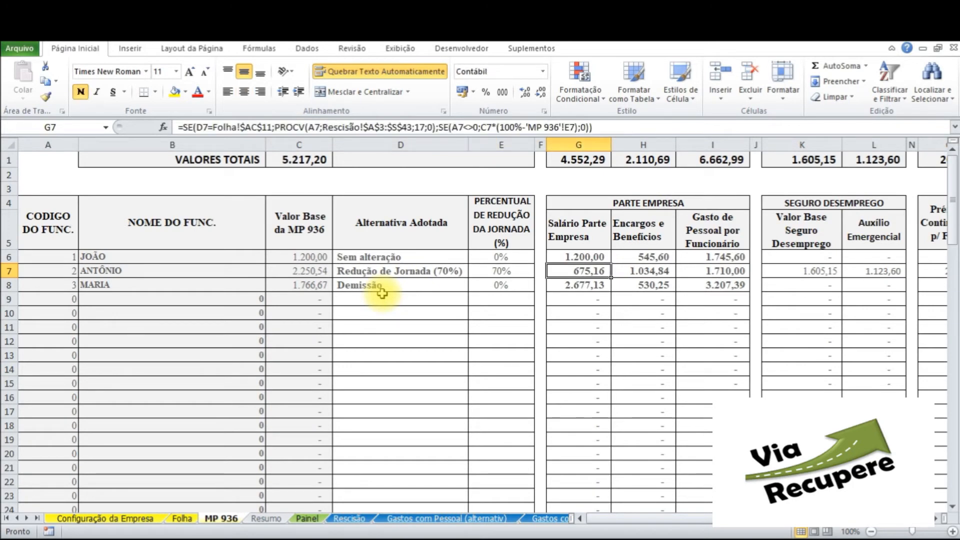
pyautogui.press('Right')
pyautogui.press('Right')
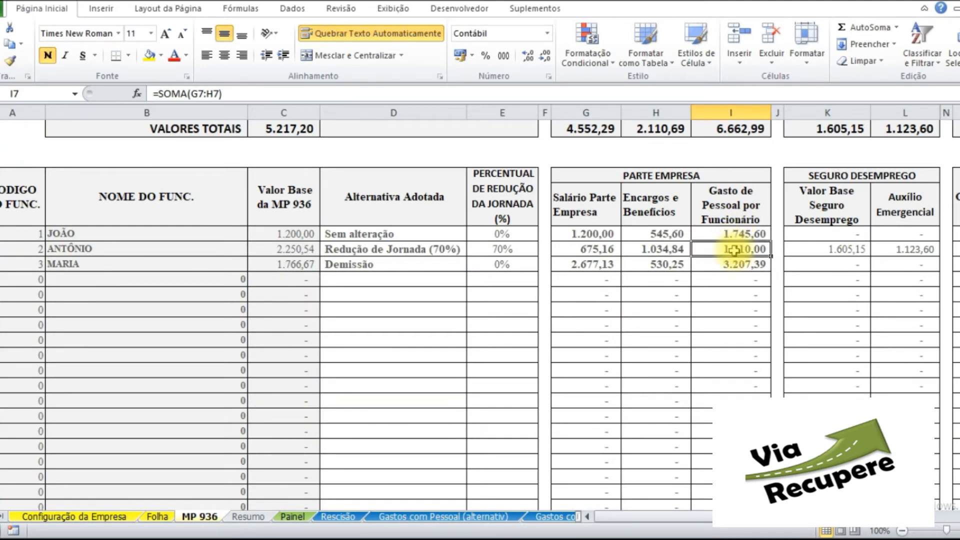
pyautogui.press('Left')
pyautogui.press('Right')
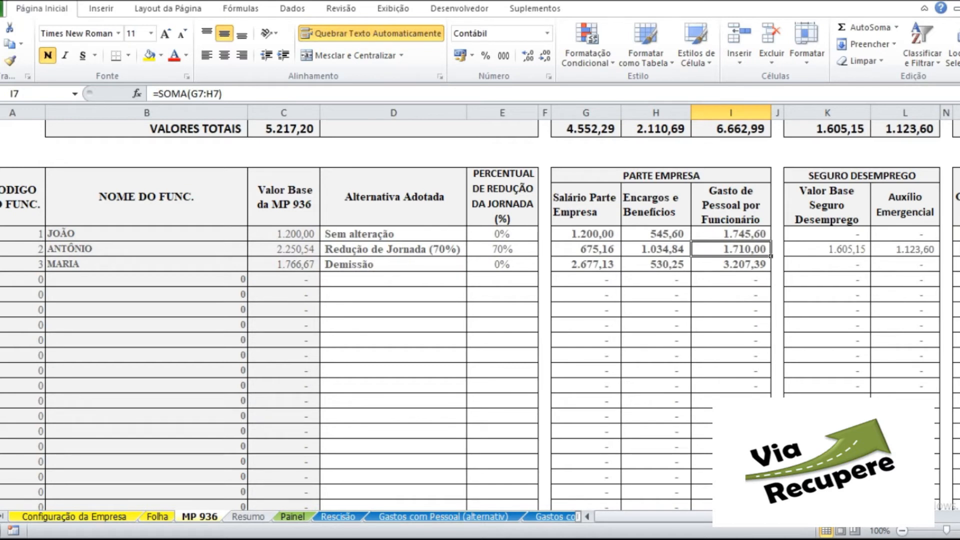
# Step: Examine the second employee's Valor Base Seguro Desemprego, Auxílio Emergencial, Prêmios Continuados and Novo Salário
pyautogui.press('Right')
pyautogui.press('Right')
pyautogui.press('Right')
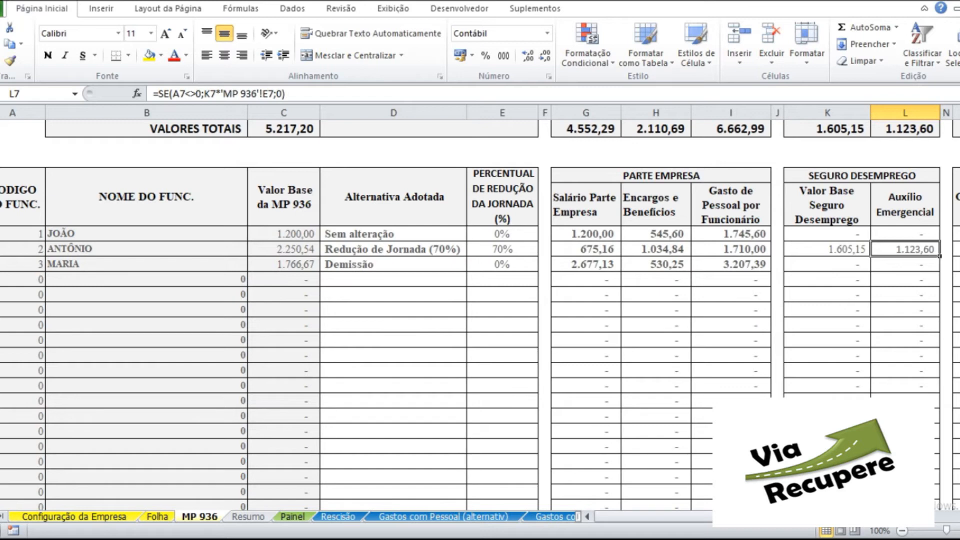
pyautogui.press('Right')
pyautogui.press('Right')
pyautogui.press('Right')
pyautogui.press('Down')
pyautogui.press('Down')
pyautogui.press('Down')
pyautogui.press('Left')
pyautogui.press('Left')
pyautogui.press('Left')
pyautogui.press('Left')
pyautogui.press('Left')
pyautogui.press('Left')
pyautogui.press('Left')
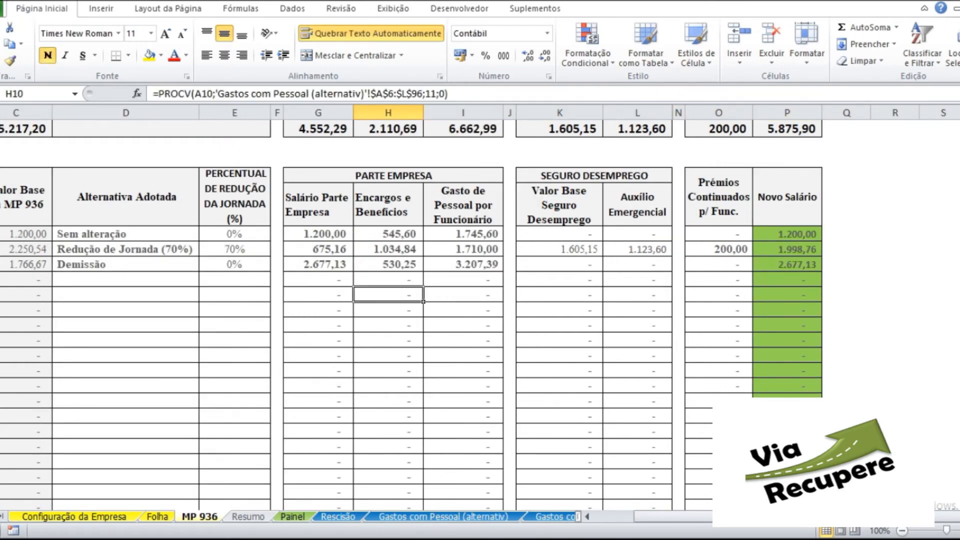
pyautogui.press('Up')
pyautogui.press('Up')
pyautogui.press('Up')
pyautogui.press('Up')
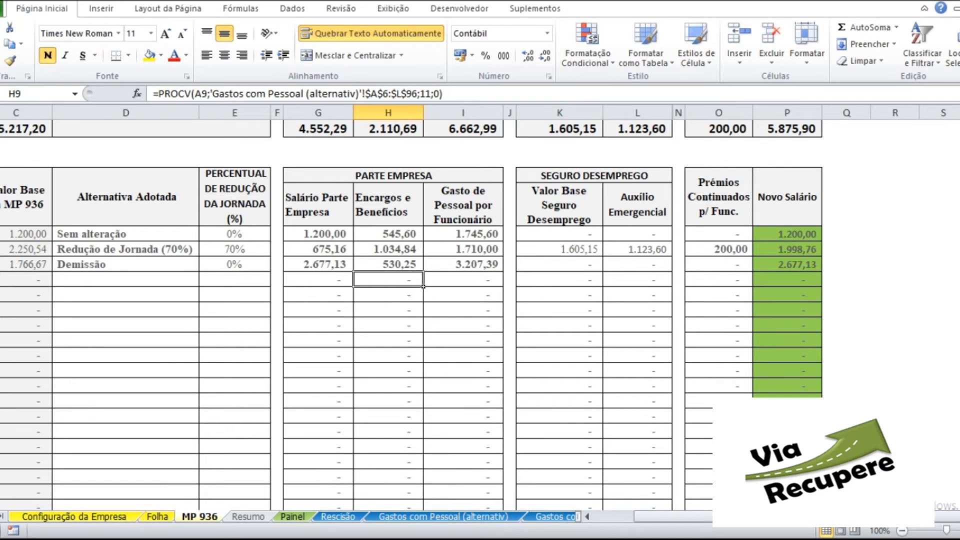
pyautogui.press('Left')
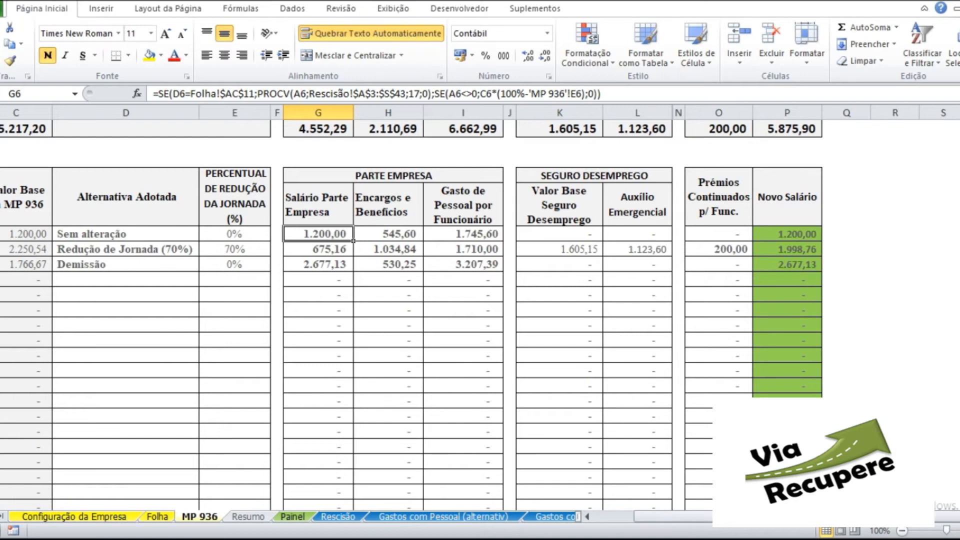
pyautogui.press('Down')
pyautogui.press('Down')
pyautogui.press('Down')
pyautogui.press('Down')
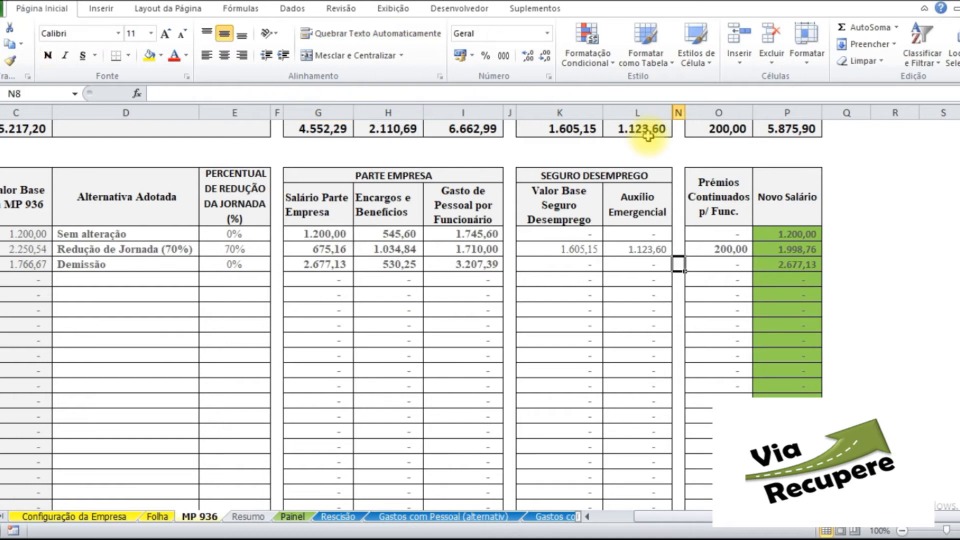
# Step: Examine the third employee's Valor Base da MP 936 and the Demissão alternative chosen in that row
pyautogui.press('Left')
pyautogui.press('Left')
pyautogui.press('Left')
pyautogui.press('Left')
pyautogui.press('Left')
pyautogui.press('Left')
pyautogui.press('Left')
pyautogui.press('Left')
pyautogui.press('Left')
pyautogui.press('Left')
pyautogui.press('Left')
pyautogui.press('Right')
pyautogui.press('Right')
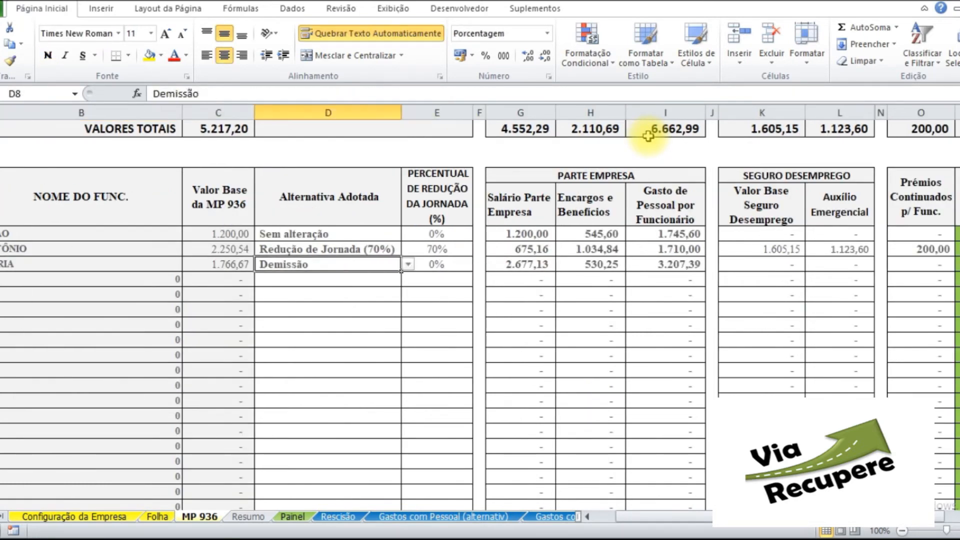
pyautogui.press('Left')
pyautogui.press('Left')
# Step: Examine the third employee's Salário Parte Empresa, Encargos e Benefícios and Gasto de Pessoal por Funcionário
pyautogui.press('Right')
pyautogui.press('Right')
pyautogui.press('Right')
pyautogui.press('Right')
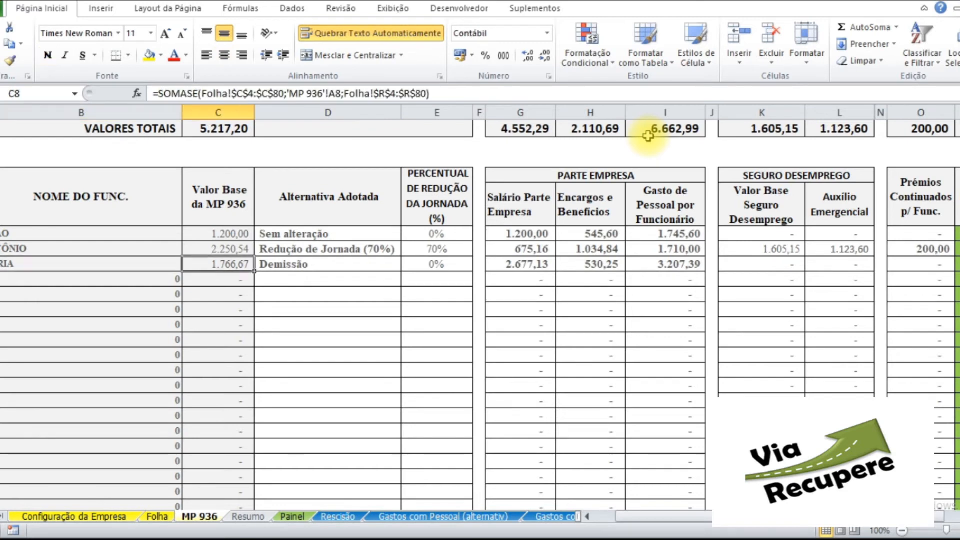
pyautogui.press('Right')
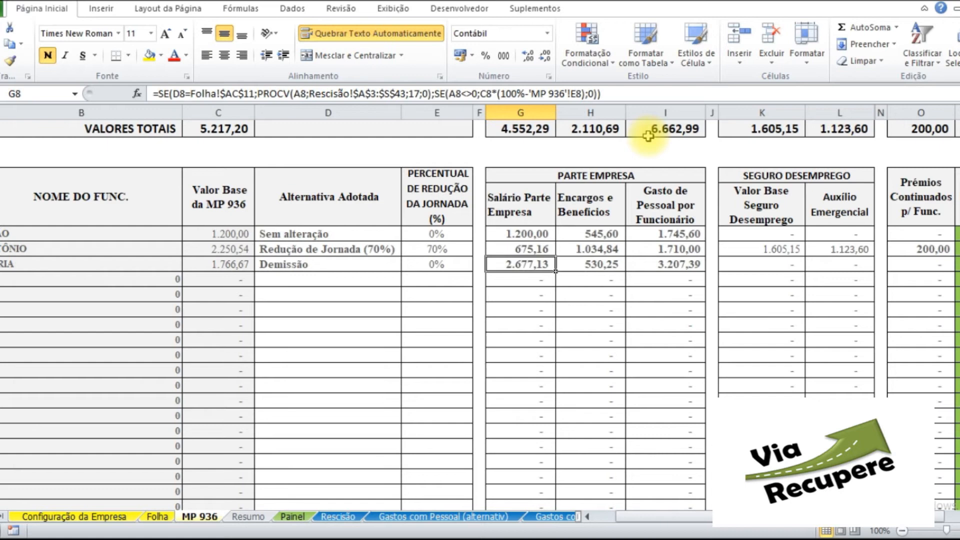
pyautogui.press('Right')
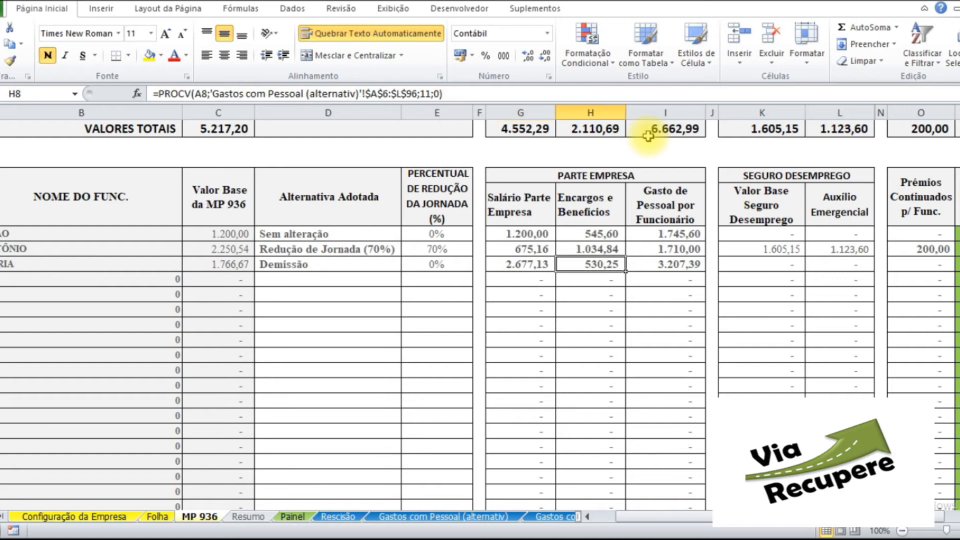
pyautogui.press('Right')
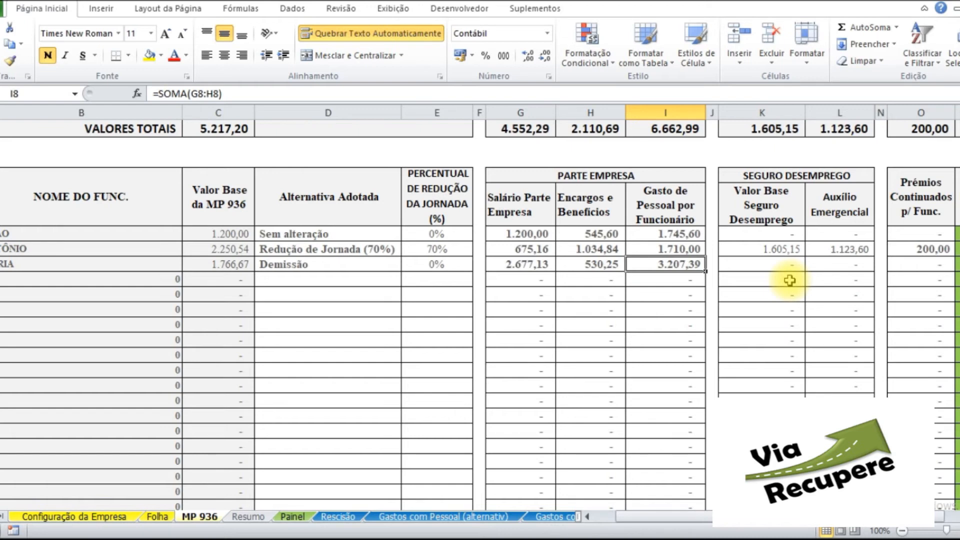
# Step: Compare the company costs of the second employee's reduced hours with those of the third employee's dismissal
pyautogui.press('Up')
pyautogui.press('Left')
pyautogui.press('Left')
pyautogui.press('Left')
pyautogui.press('Left')
pyautogui.press('Left')
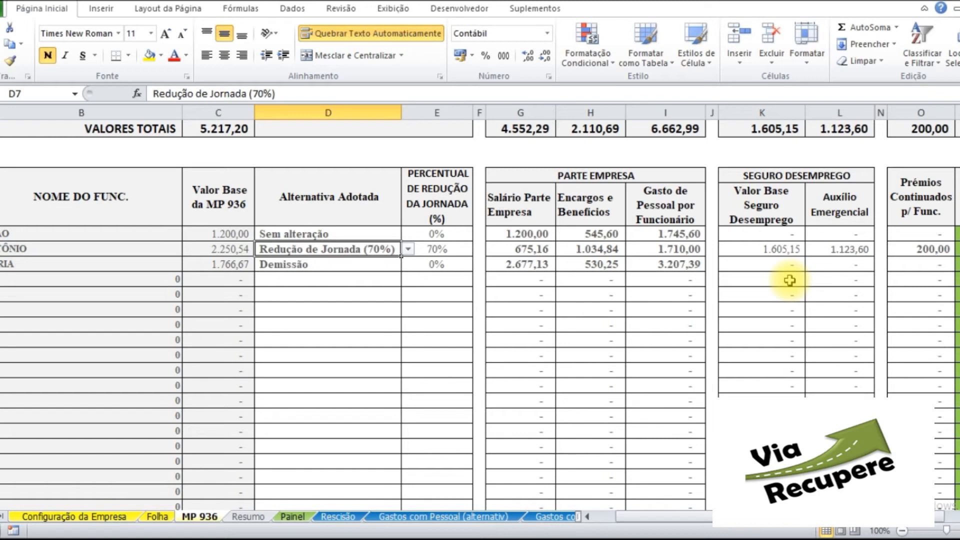
pyautogui.press('Right')
pyautogui.press('Right')
pyautogui.press('Right')
pyautogui.press('Right')
pyautogui.press('Down')
pyautogui.press('Right')
pyautogui.press('Left')
pyautogui.press('Right')
pyautogui.press('Left')
pyautogui.press('Left')
pyautogui.press('Up')
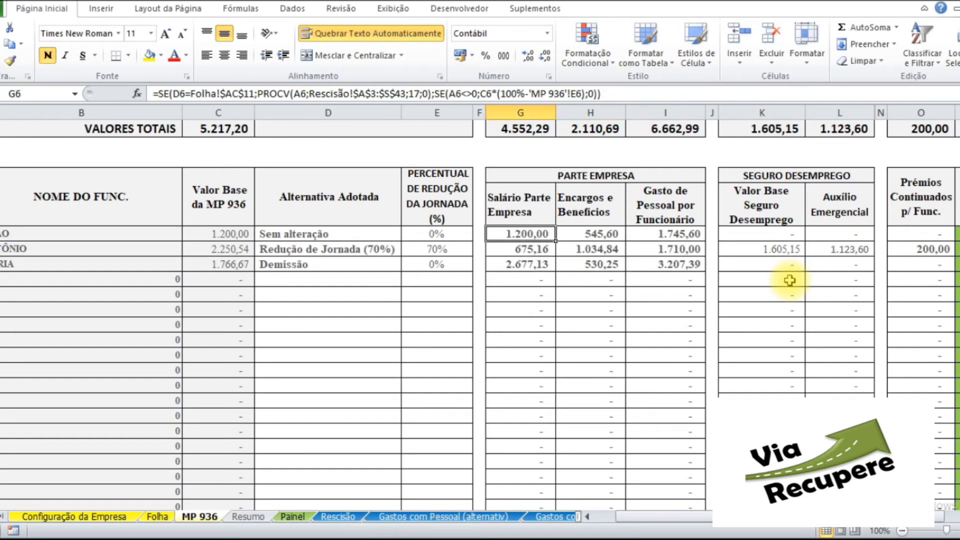
# Step: Review the third employee's dismissal row up to the company's salary share
pyautogui.press('Left')
pyautogui.press('Left')
pyautogui.press('Left')
pyautogui.press('Down')
pyautogui.press('Right')
pyautogui.press('Right')
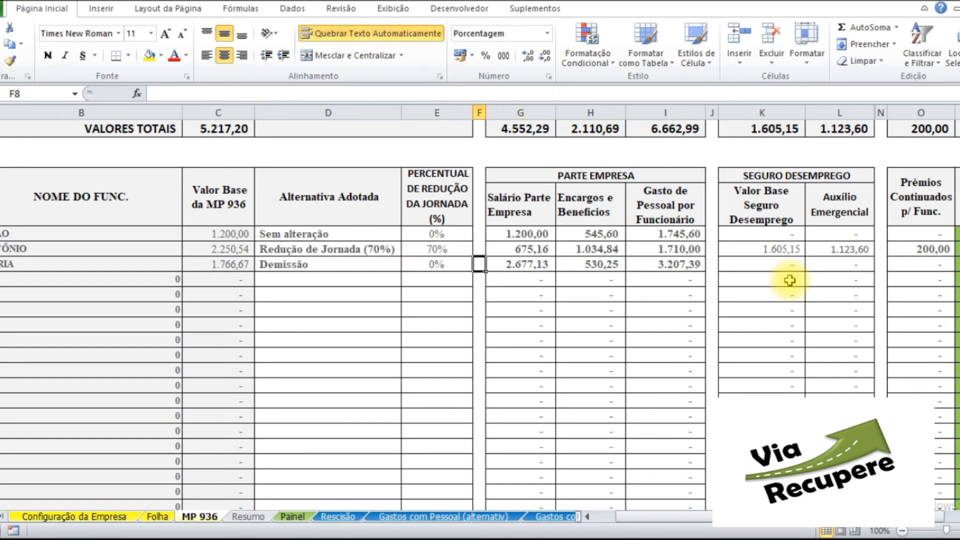
pyautogui.press('Right')
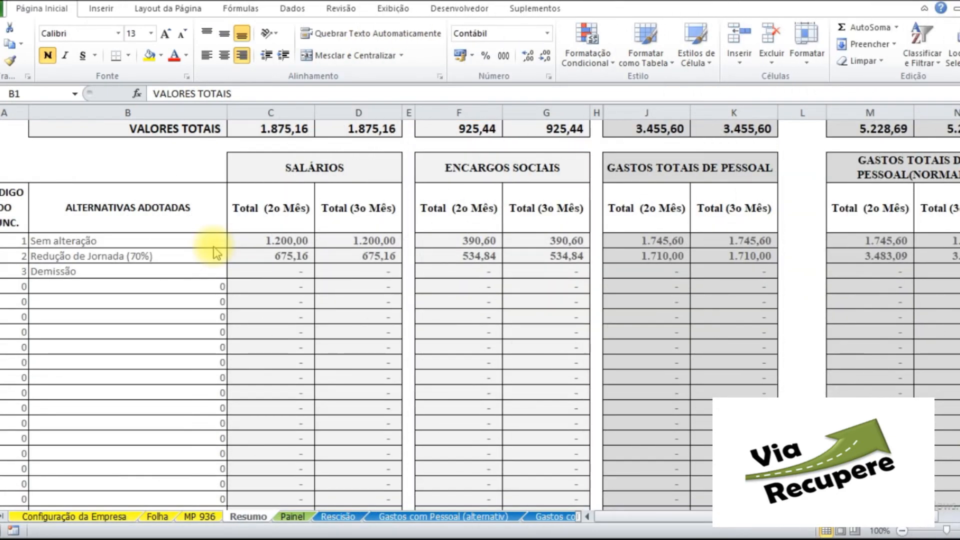
# Step: On the Resumo sheet, examine the second-month salaries for the adopted alternatives
pyautogui.press('Right')
pyautogui.press('Right')
pyautogui.press('Right')
pyautogui.press('Left')
pyautogui.press('Down')
pyautogui.press('Down')
pyautogui.press('Left')
pyautogui.press('Down')
pyautogui.press('Right')
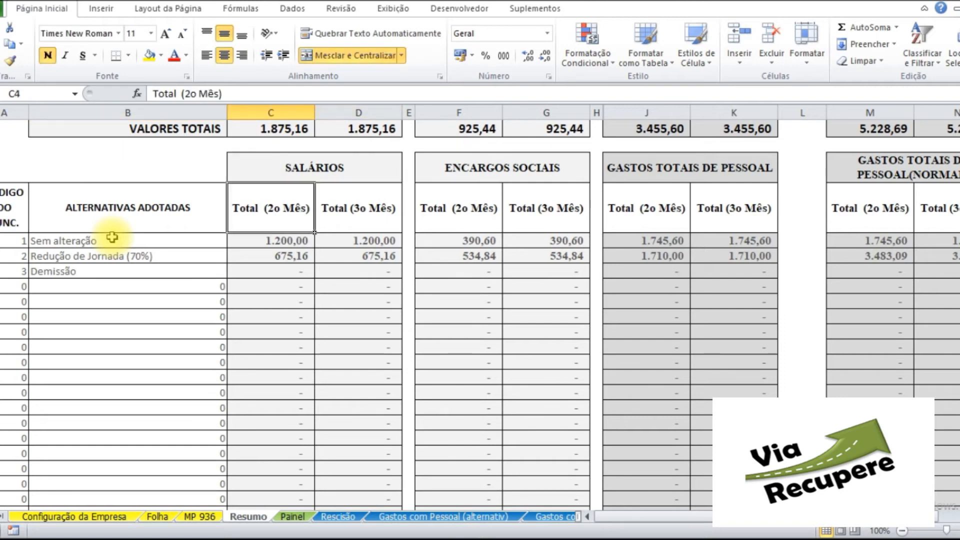
pyautogui.press('Down')
pyautogui.press('Down')
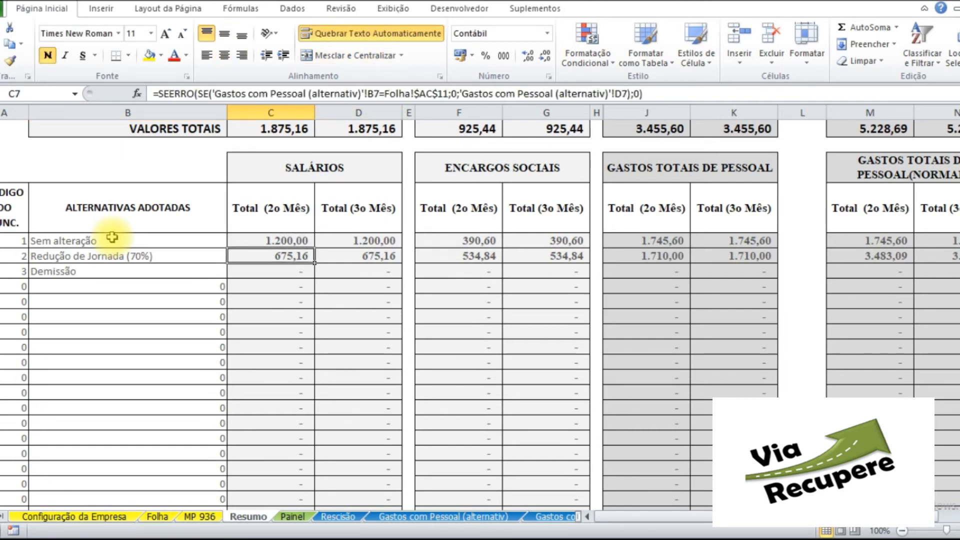
# Step: Look over the Resumo sheet's Salários, Encargos Sociais and Gastos Totais de Pessoal sections
pyautogui.press('Up')
pyautogui.press('Up')
pyautogui.press('Up')
pyautogui.press('Down')
pyautogui.press('Up')
pyautogui.press('Right')
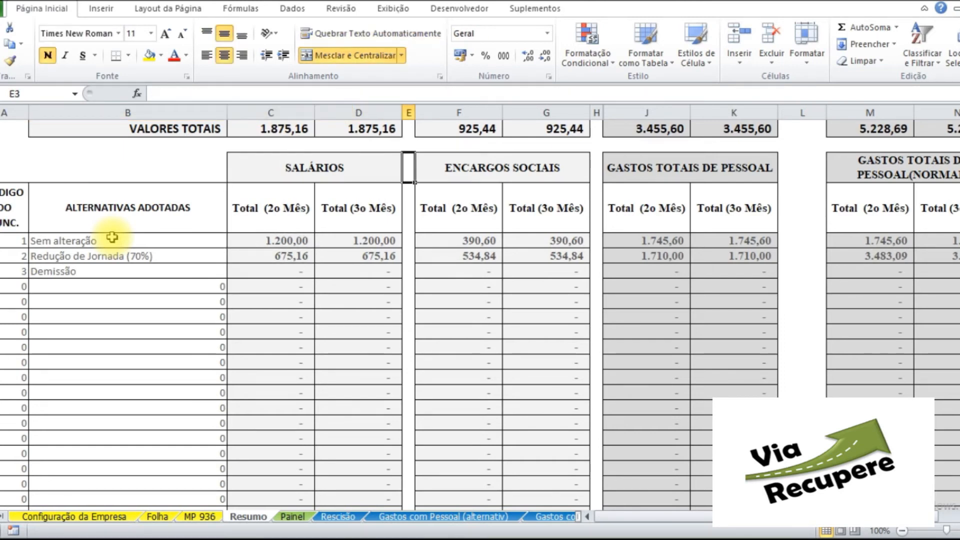
pyautogui.press('Right')
pyautogui.press('Right')
pyautogui.press('Right')
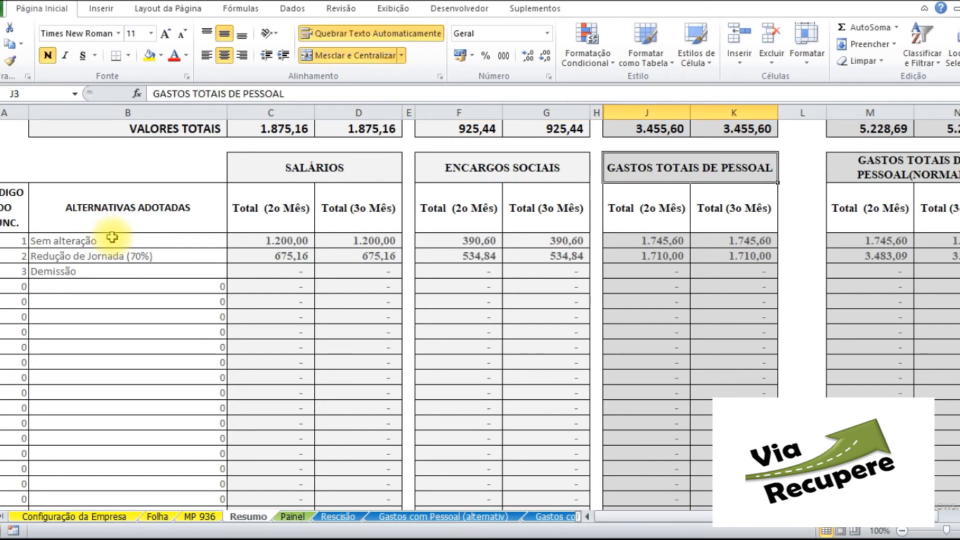
pyautogui.press('Right')
pyautogui.press('Left')
pyautogui.press('Home')
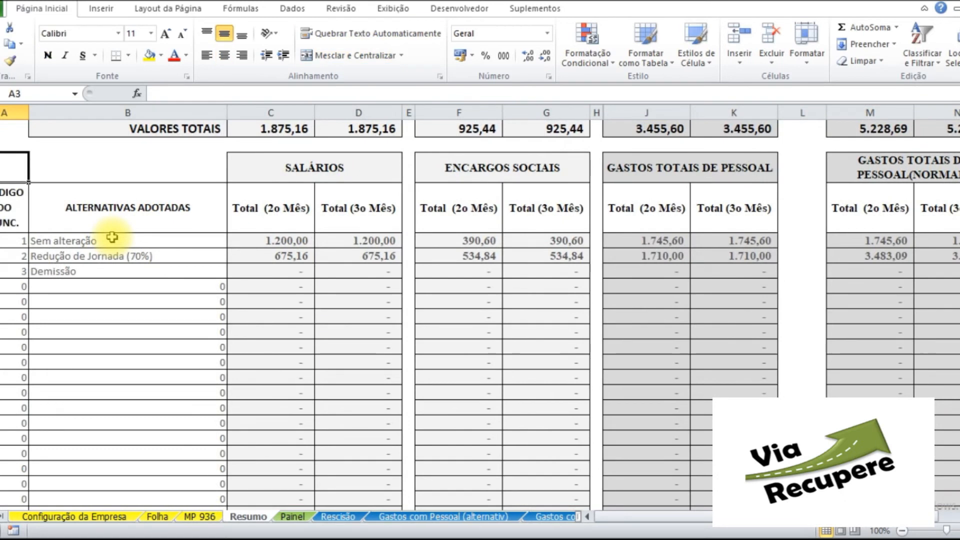
# Step: Compare the Total (2o Mês) and Total (3o Mês) columns under Salários
pyautogui.press('Right')
pyautogui.press('Right')
pyautogui.press('Down')
pyautogui.press('Right')
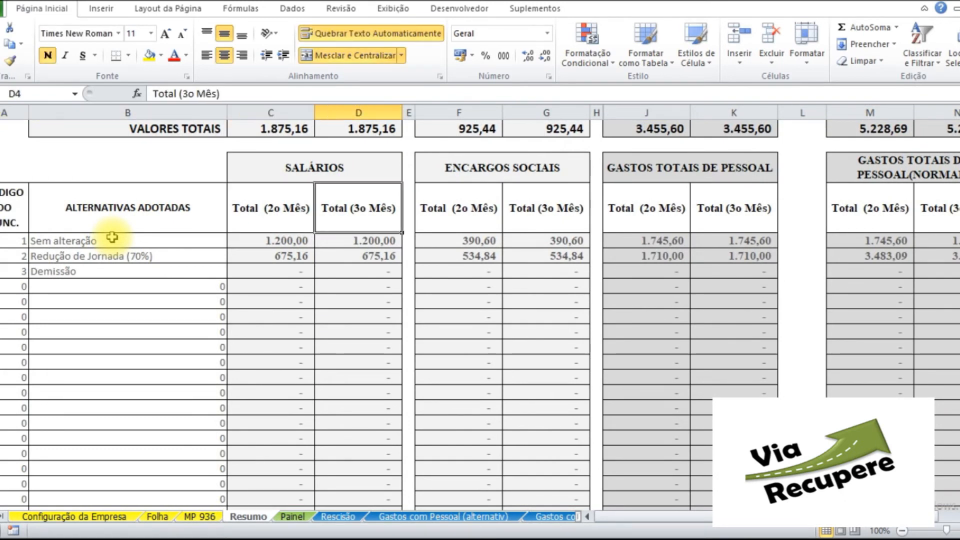
pyautogui.press('Left')
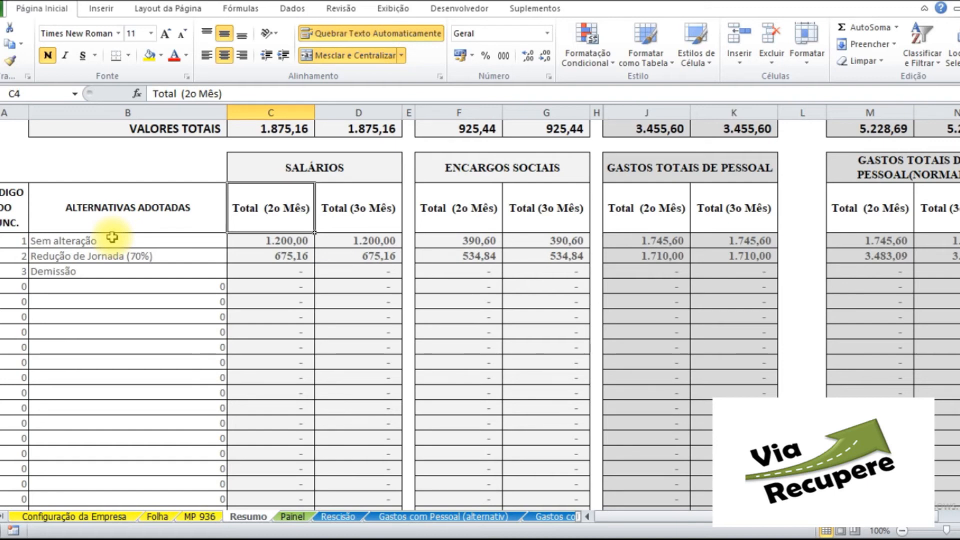
pyautogui.press('Right')
# Step: Examine the Valores Totais row for the second- and third-month salaries and the social charges
pyautogui.click(195, 126)
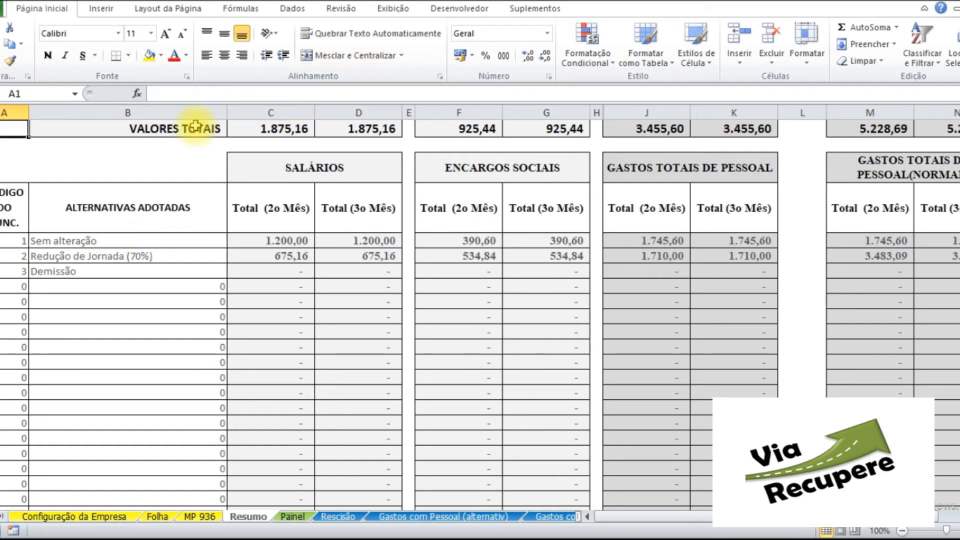
pyautogui.press('Right')
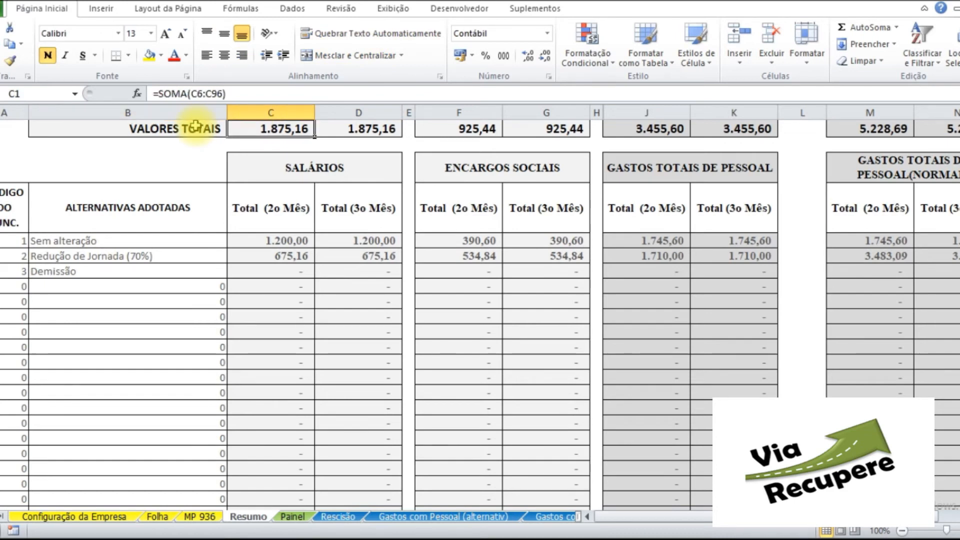
pyautogui.press('Right')
pyautogui.press('Right')
pyautogui.press('Right')
pyautogui.press('Left')
pyautogui.press('Left')
pyautogui.press('Left')
pyautogui.press('Left')
pyautogui.press('Left')
pyautogui.press('Right')
pyautogui.press('Right')
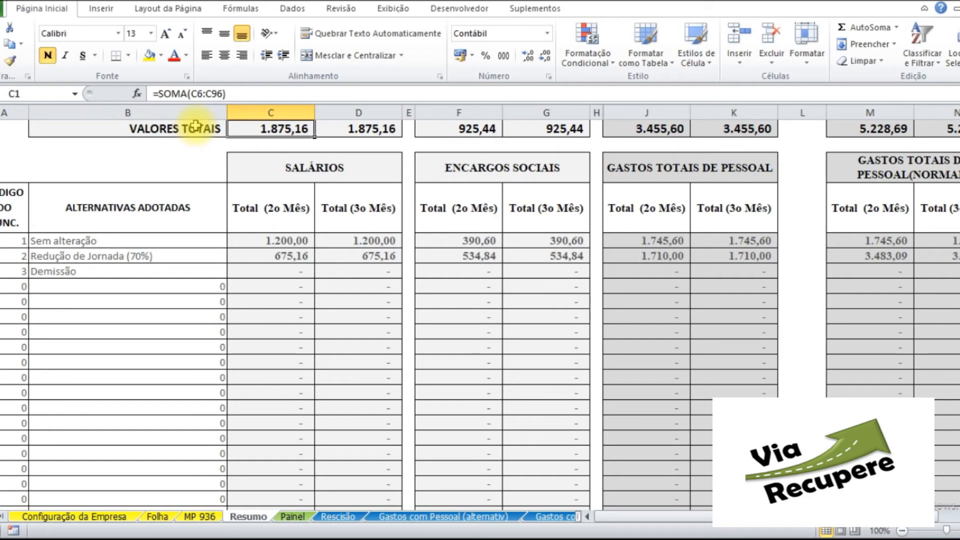
pyautogui.press('Left')
pyautogui.press('Right')
pyautogui.press('Right')
pyautogui.press('Left')
# Step: Inspect the Total (2o Mês) heading text under Salários and leave the cell unedited
pyautogui.press('Down')
pyautogui.press('Down')
pyautogui.press('Down')
pyautogui.press('Down')
pyautogui.press('Up')
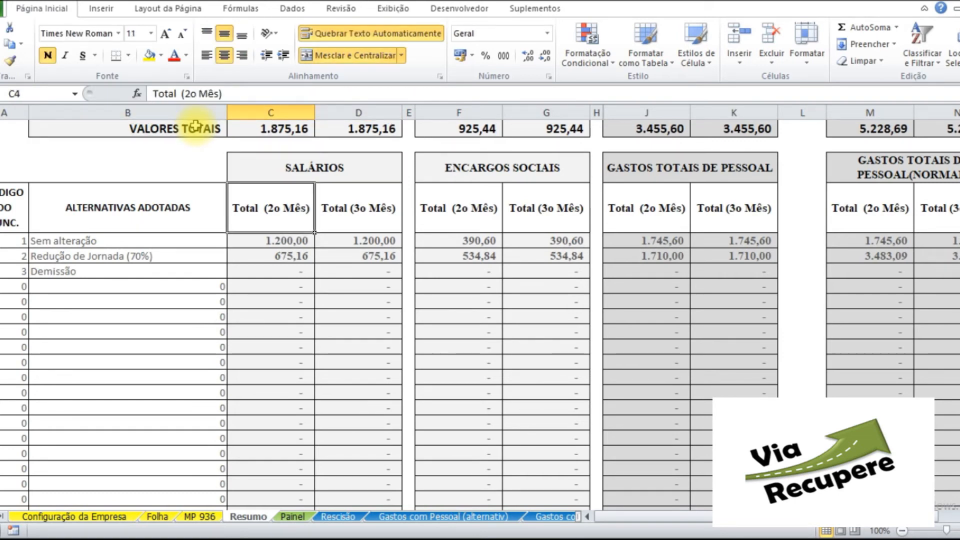
pyautogui.doubleClick(275, 212)
pyautogui.moveTo(268, 213); pyautogui.dragTo(305, 212)
pyautogui.press('Escape')
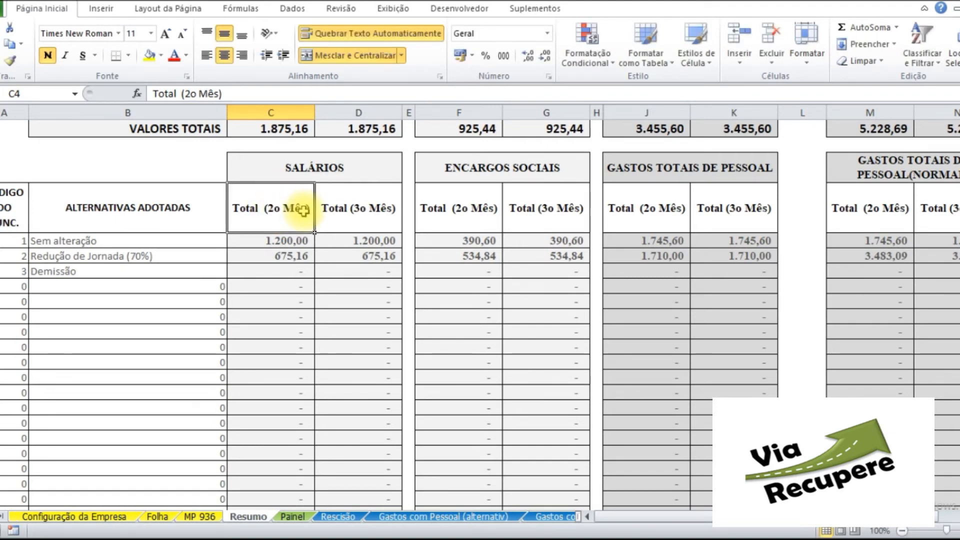
# Step: Inspect the Total (3o Mês) heading text under Salários and leave the cell unedited
pyautogui.click(345, 208)
pyautogui.doubleClick(357, 208)
pyautogui.moveTo(355, 208); pyautogui.dragTo(395, 208)
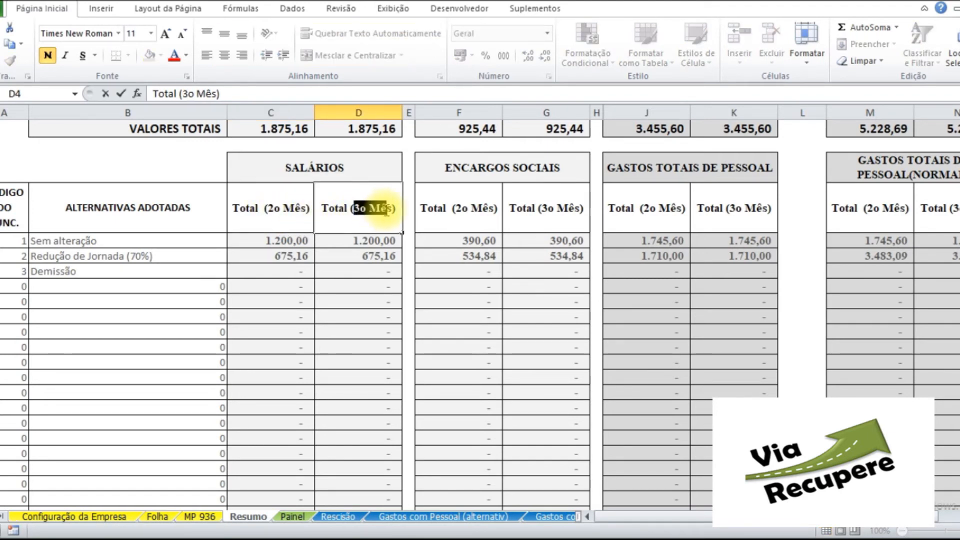
pyautogui.press('Escape')
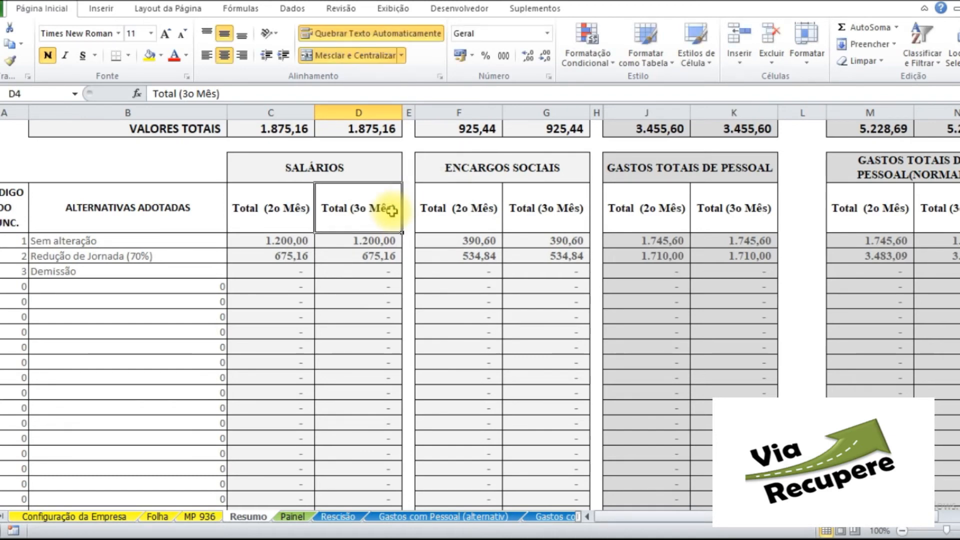
# Step: Examine the Valores Totais row from Encargos Sociais across to Gastos Totais de Pessoal (Normal)
pyautogui.press('Up')
pyautogui.press('Up')
pyautogui.press('Up')
pyautogui.press('Right')
pyautogui.press('Right')
pyautogui.press('Right')
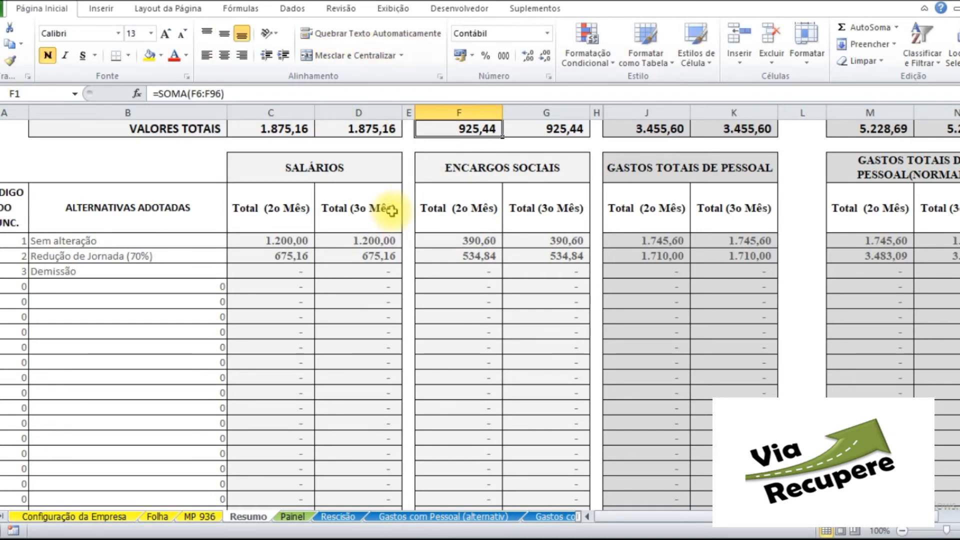
pyautogui.press('Left')
pyautogui.press('Right')
pyautogui.press('Right')
pyautogui.press('Right')
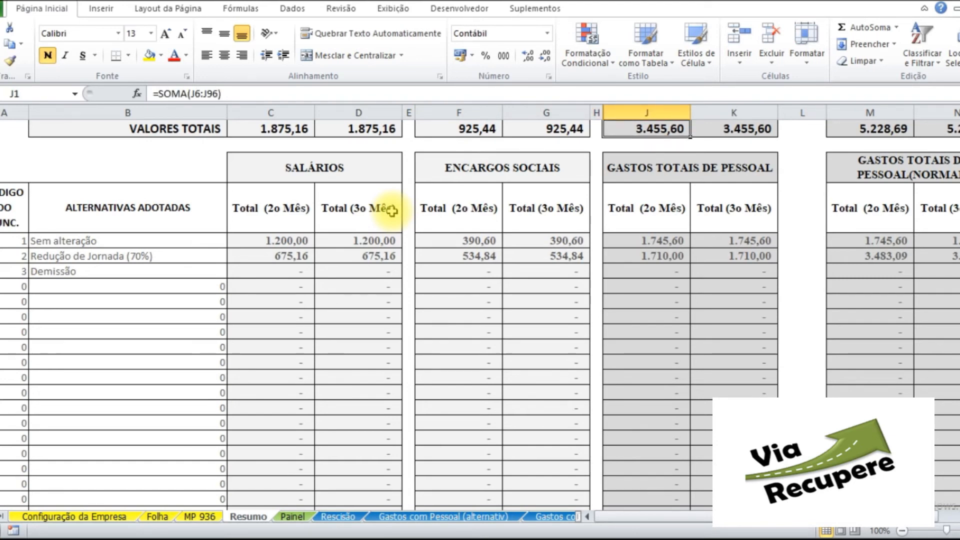
pyautogui.press('Right')
pyautogui.press('Right')
pyautogui.press('Right')
pyautogui.press('Right')
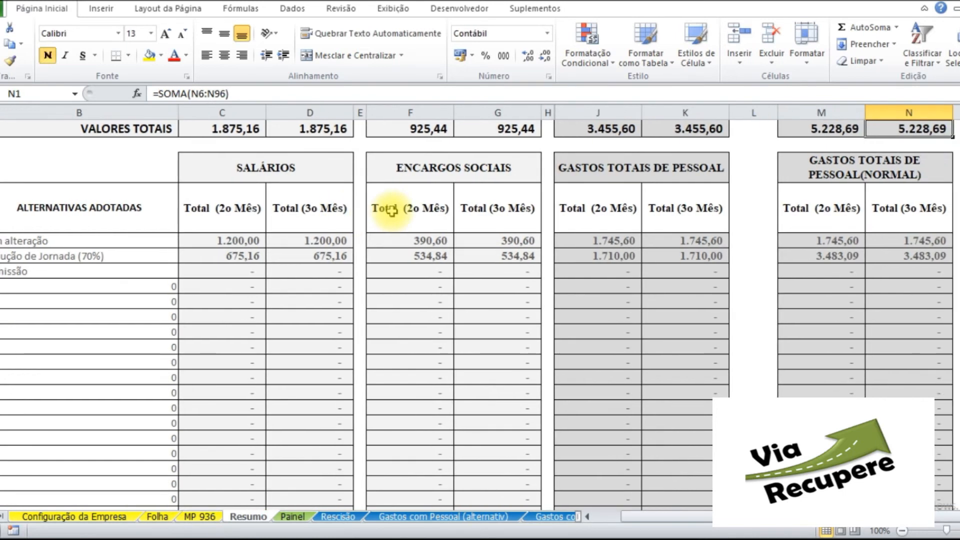
# Step: Compare the second- and third-month totals under Gastos Totais de Pessoal (Normal)
pyautogui.press('Left')
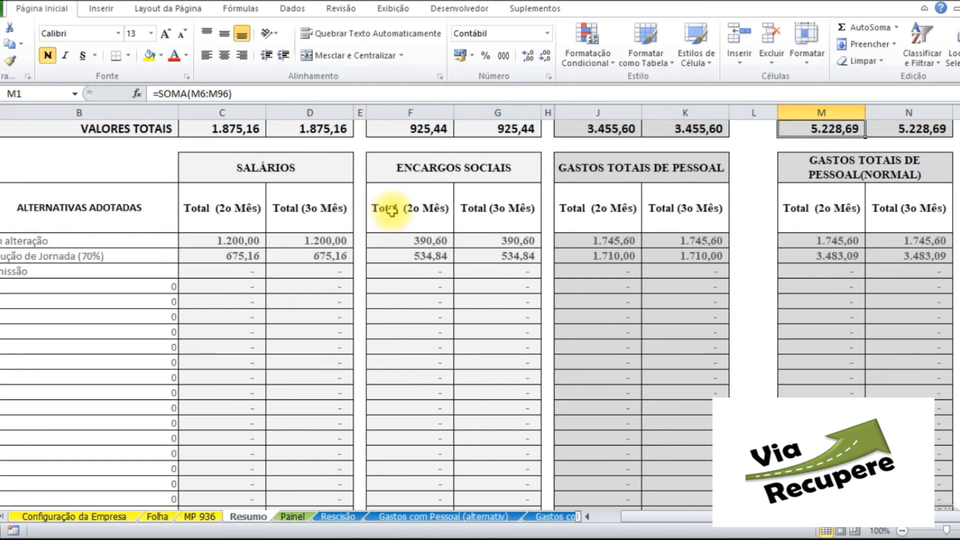
pyautogui.press('Right')
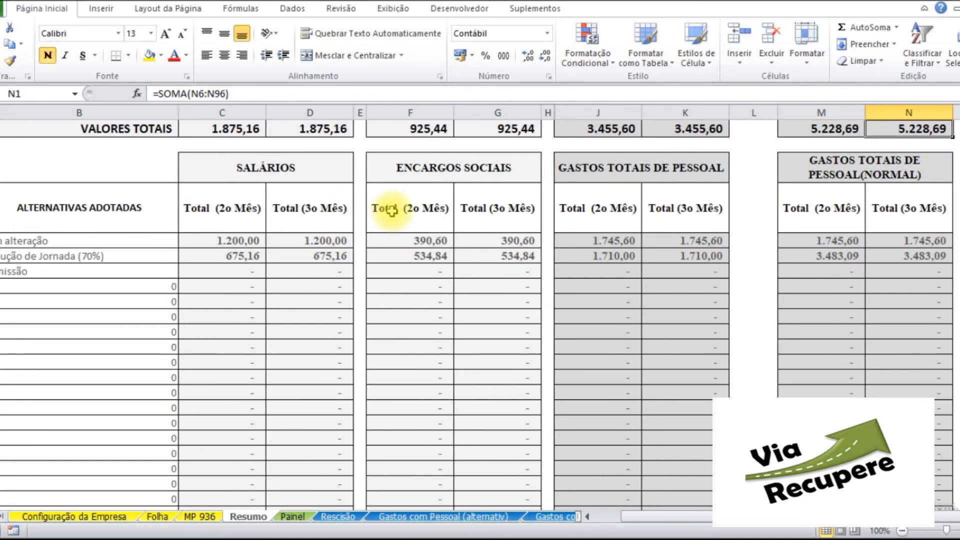
pyautogui.press('Left')
pyautogui.press('Down')
pyautogui.press('Down')
pyautogui.press('Down')
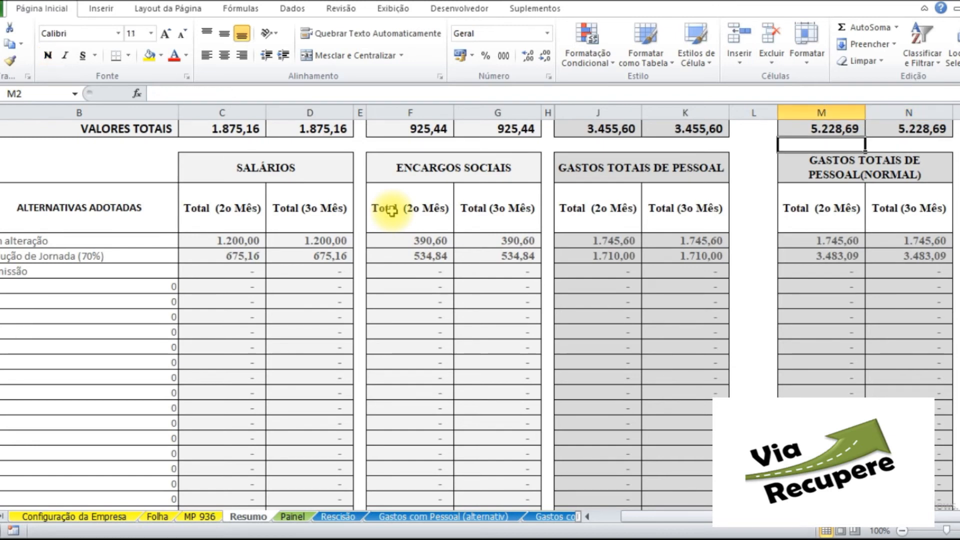
pyautogui.press('Up')
pyautogui.press('Up')
pyautogui.press('Up')
pyautogui.press('Right')
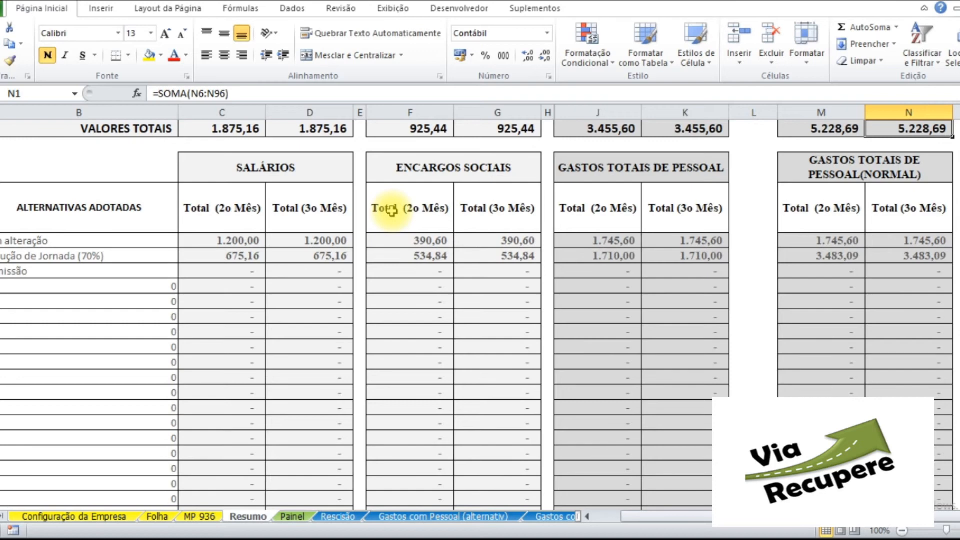
pyautogui.press('Left')
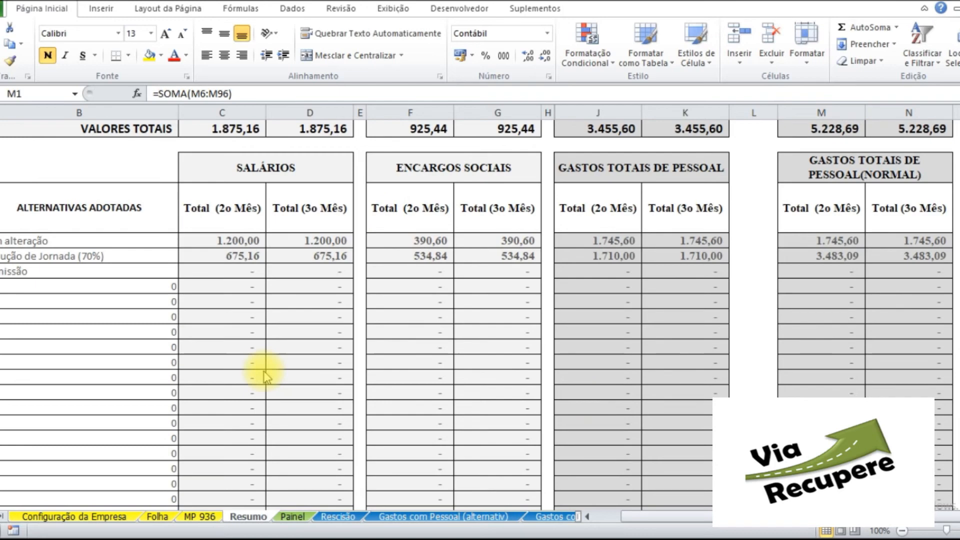
# Step: Open the Painel sheet and look over the title and COMP. column of the personnel cost estimate table
pyautogui.click(293, 517)
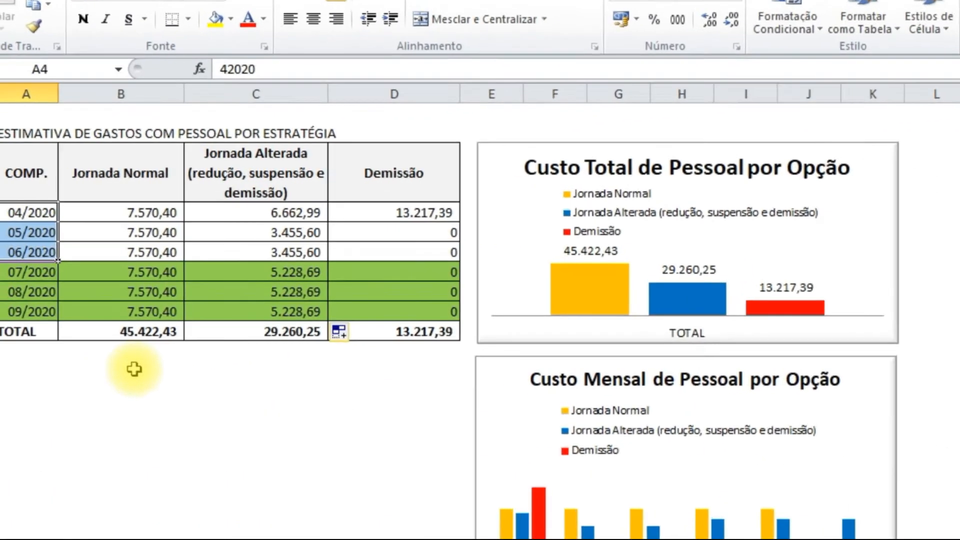
pyautogui.press('Up')
pyautogui.press('Up')
pyautogui.press('Up')
pyautogui.press('Down')
pyautogui.press('Down')
pyautogui.press('Down')
pyautogui.press('Down')
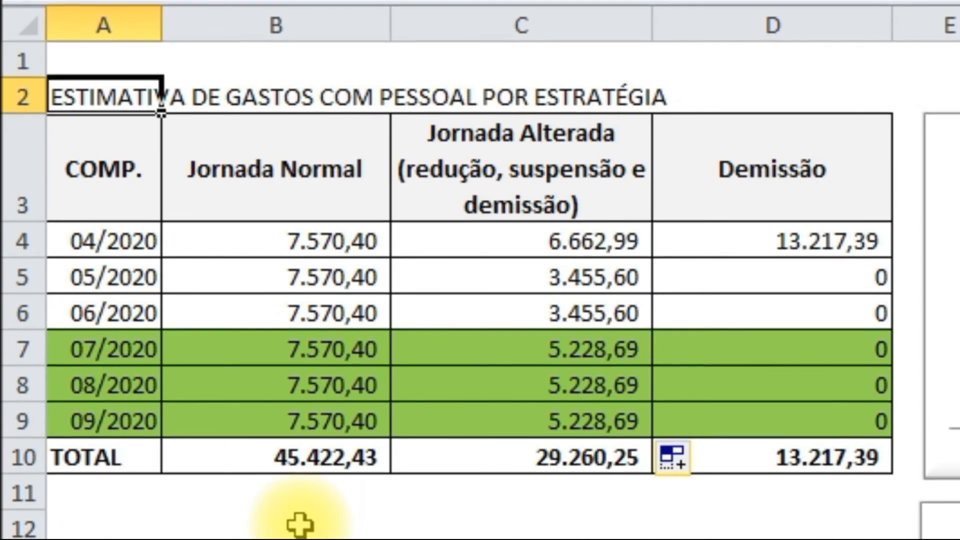
# Step: Compare the Jornada Normal, Jornada Alterada and Demissão strategies in the estimate table, and check the adopted alternatives on the MP 936 sheet
pyautogui.press('Right')
pyautogui.press('Up')
pyautogui.press('Left')
pyautogui.press('Right')
pyautogui.press('Right')
pyautogui.press('Left')
pyautogui.press('Left')
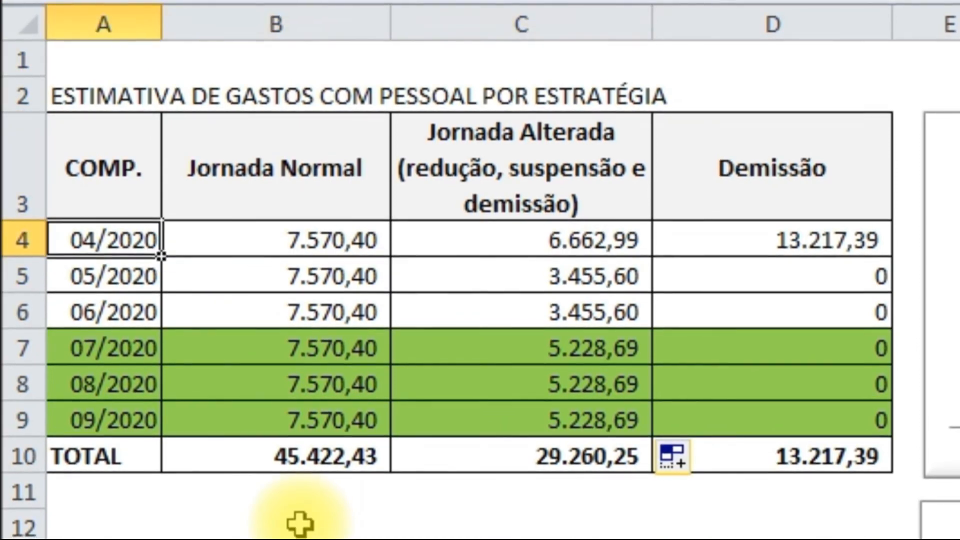
pyautogui.press('Right')
pyautogui.press('Right')
pyautogui.press('Right')
pyautogui.press('Left')
pyautogui.press('Left')
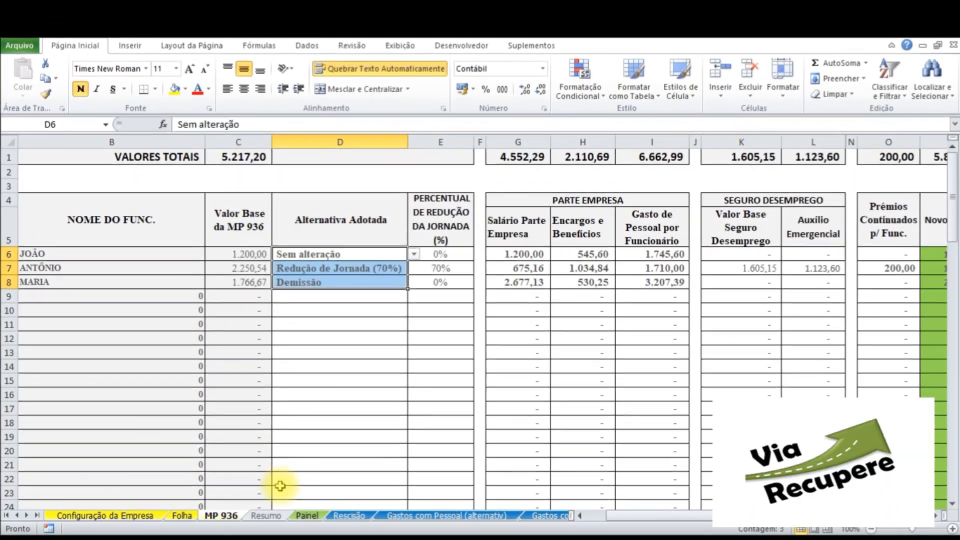
# Step: Return to the Painel sheet and review the 04/2020 to 06/2020 months in the COMP. column
pyautogui.click(300, 514)
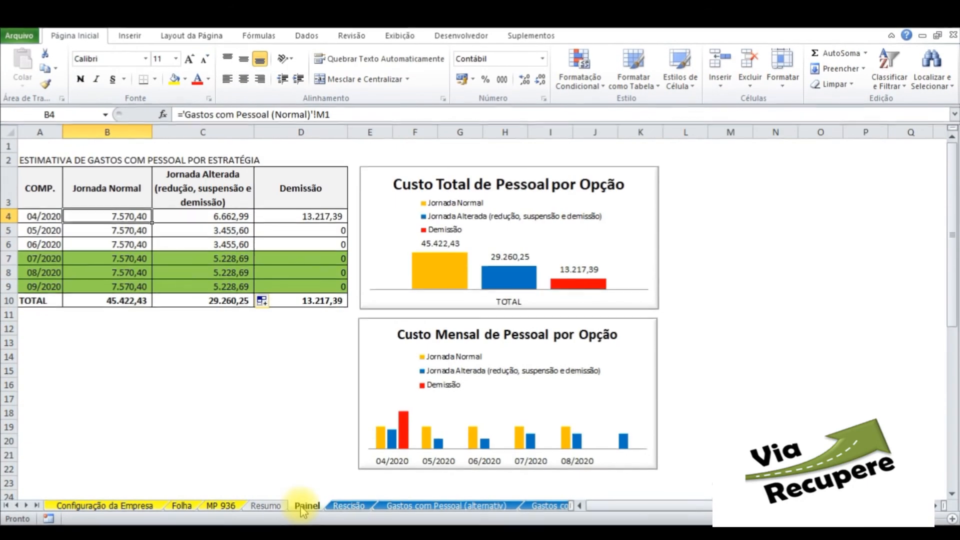
pyautogui.click(42, 215)
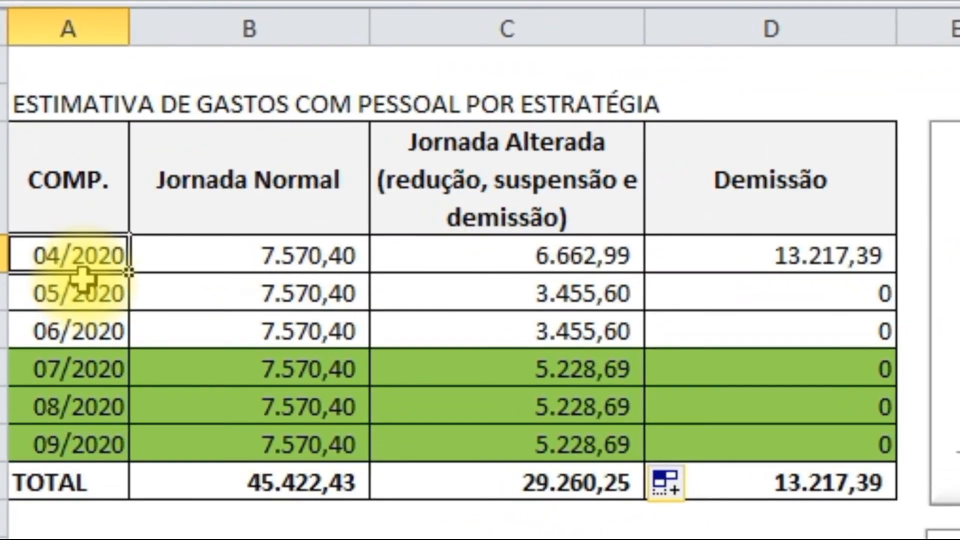
pyautogui.press('Right')
pyautogui.press('Left')
pyautogui.press('Down')
pyautogui.press('Down')
pyautogui.press('Down')
pyautogui.press('Up')
pyautogui.press('Up')
pyautogui.press('Up')
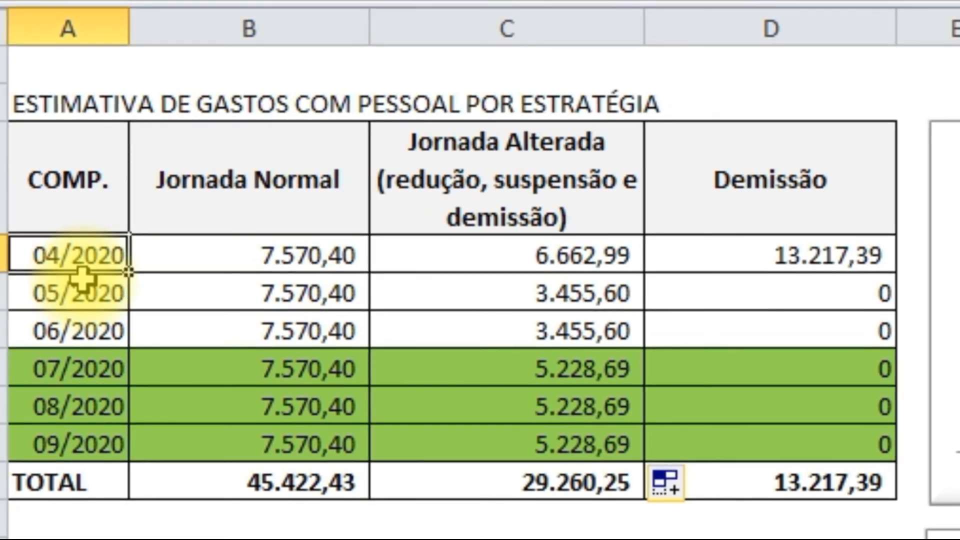
pyautogui.press('Down')
pyautogui.press('Down')
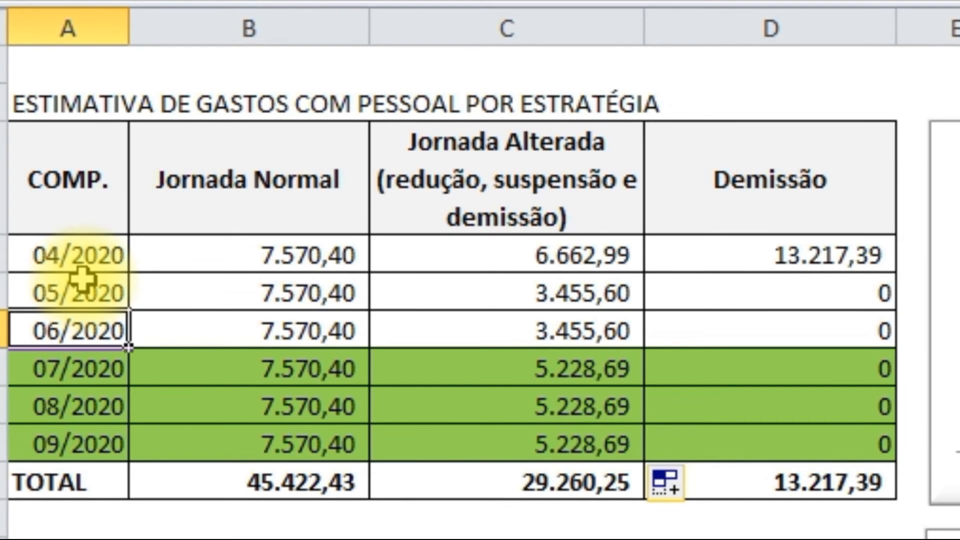
# Step: Look over the green 07/2020 to 09/2020 months in the COMP. column against the preceding months
pyautogui.press('Down')
pyautogui.press('Down')
pyautogui.press('Down')
pyautogui.press('Up')
pyautogui.press('Up')
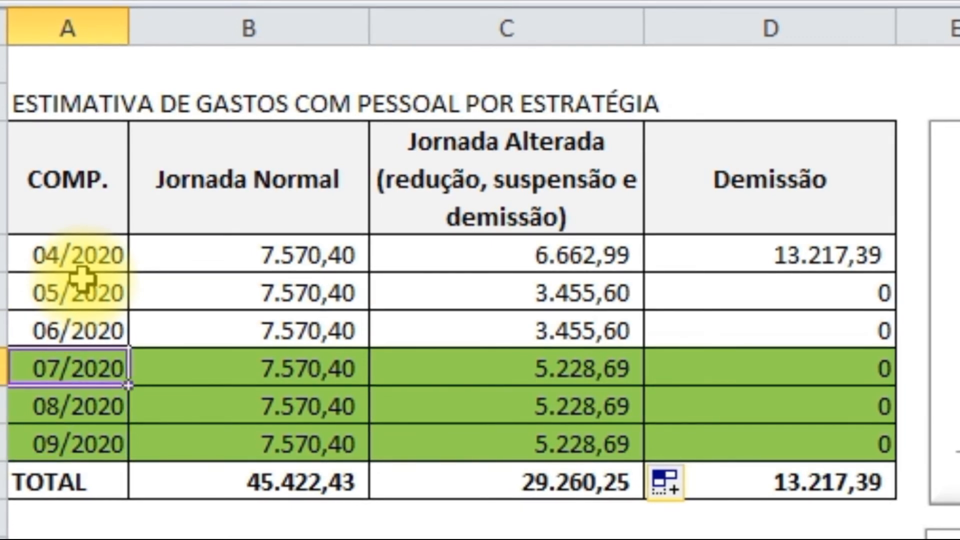
pyautogui.press('Down')
pyautogui.press('Down')
pyautogui.press('Up')
pyautogui.press('Up')
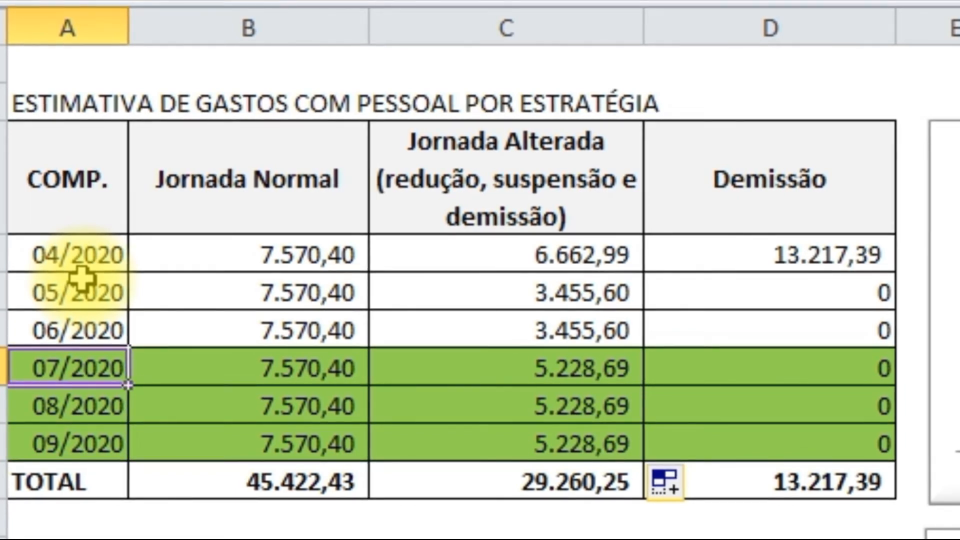
pyautogui.press('Up')
pyautogui.press('Up')
pyautogui.press('Up')
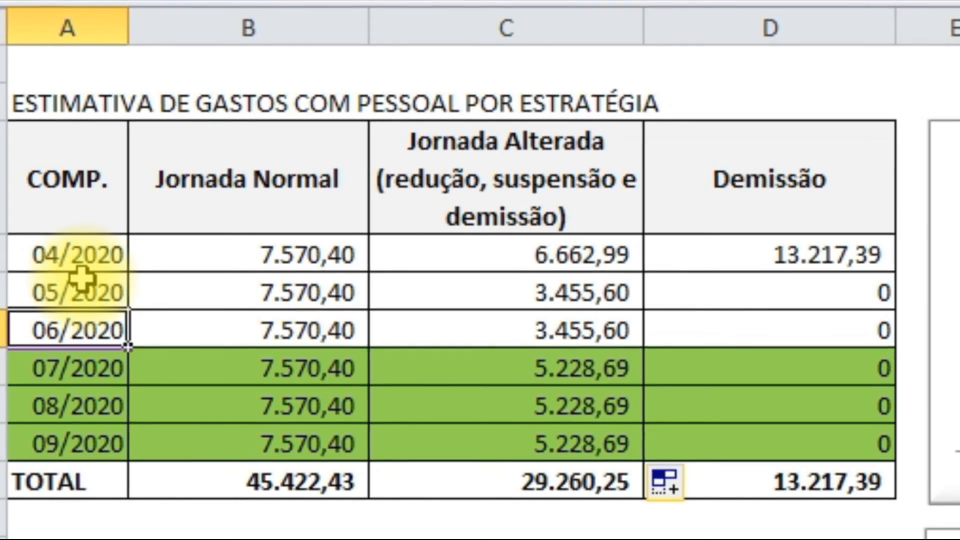
# Step: Check the Jornada Normal heading and its costs for the first three months
pyautogui.press('Right')
pyautogui.press('Right')
pyautogui.press('Left')
pyautogui.press('Up')
pyautogui.press('Down')
pyautogui.press('Down')
pyautogui.press('Down')
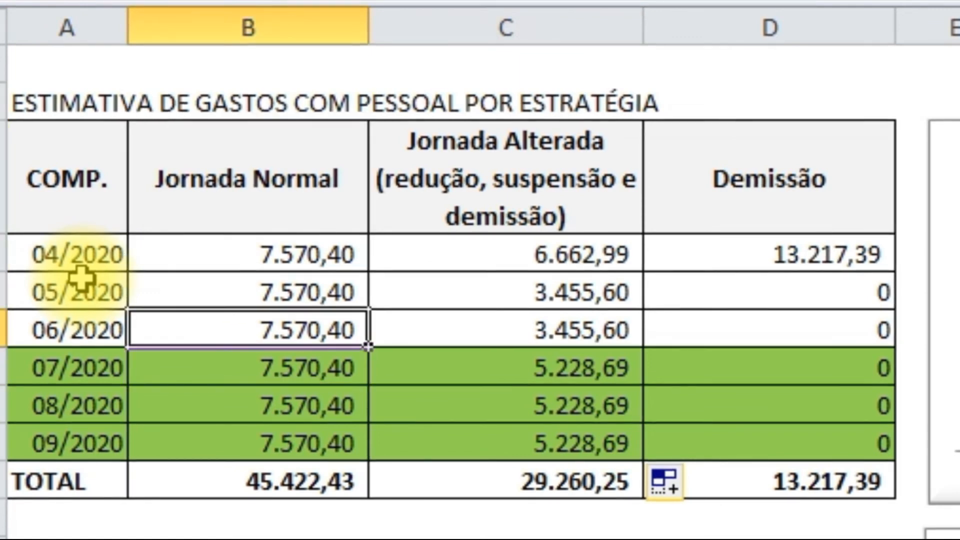
pyautogui.press('Up')
pyautogui.press('Up')
pyautogui.press('Up')
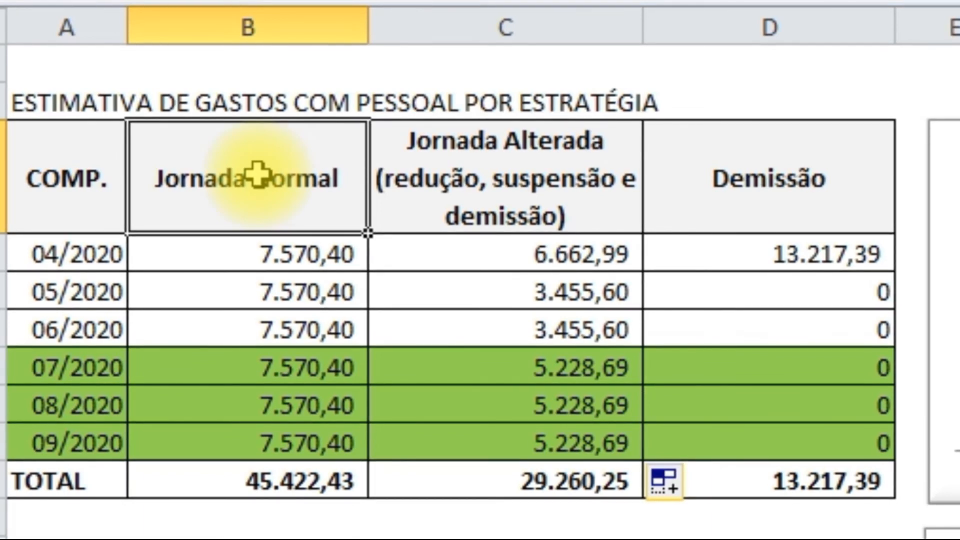
# Step: Read the Jornada Normal costs month by month from 04/2020 through the green rows
pyautogui.press('Down')
pyautogui.press('Down')
pyautogui.press('Down')
pyautogui.press('Up')
pyautogui.press('Up')
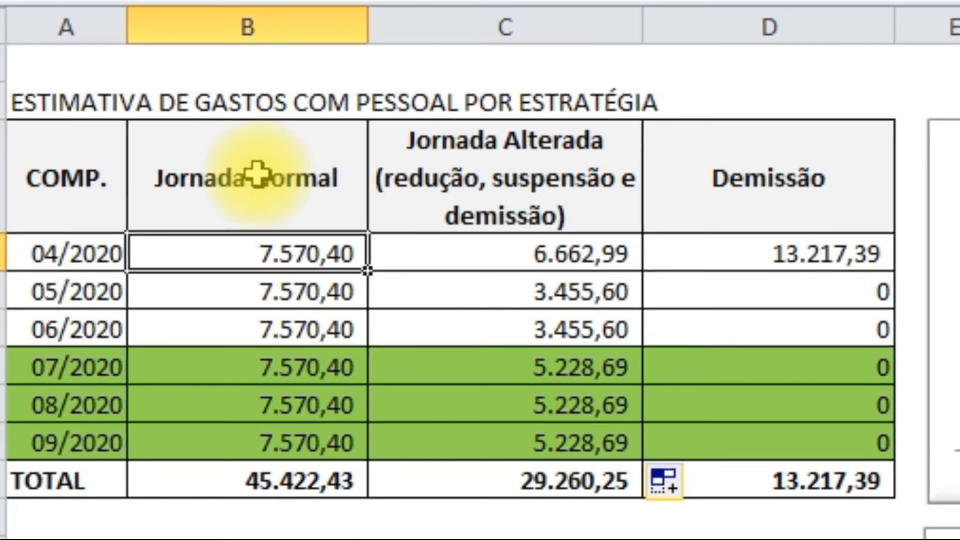
pyautogui.press('Down')
pyautogui.press('Down')
pyautogui.press('Down')
pyautogui.press('Down')
pyautogui.press('Down')
pyautogui.press('Down')
pyautogui.press('Up')
pyautogui.press('Up')
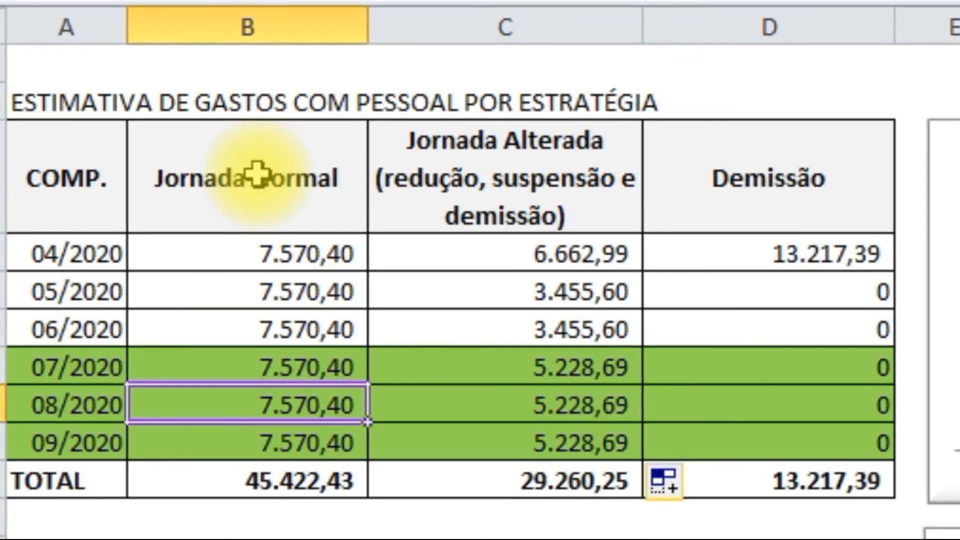
# Step: Trace the Jornada Normal column down through the last months and back up to its heading
pyautogui.press('Up')
pyautogui.press('Up')
pyautogui.press('Down')
pyautogui.press('Down')
pyautogui.press('Down')
pyautogui.press('Down')
pyautogui.press('Down')
pyautogui.press('Up')
pyautogui.press('Up')
pyautogui.press('Up')
pyautogui.press('Up')
pyautogui.press('Up')
pyautogui.press('Up')
pyautogui.press('Up')
pyautogui.press('Up')
pyautogui.press('Up')
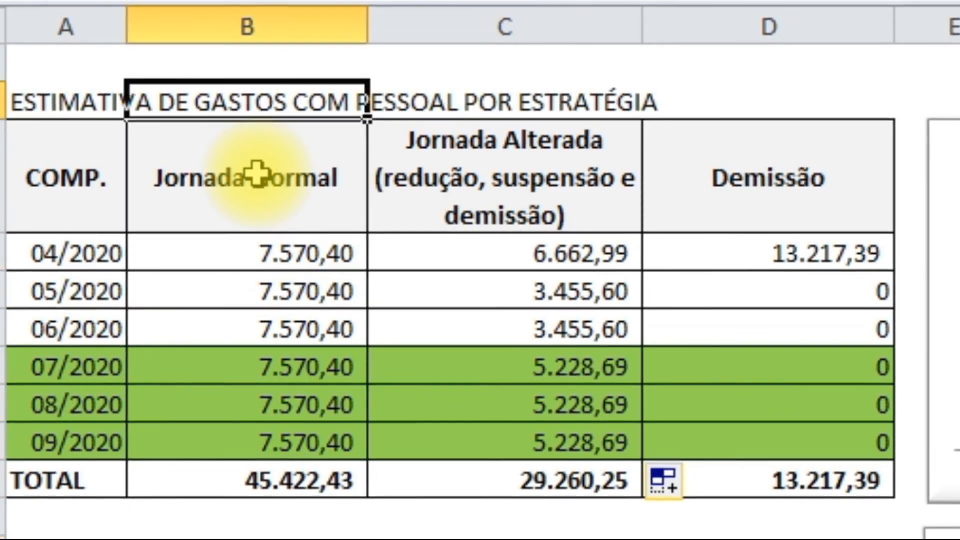
# Step: Compare the Jornada Normal costs of the first three months with those of the green months
pyautogui.press('Down')
pyautogui.press('Down')
pyautogui.press('Down')
pyautogui.press('Down')
pyautogui.press('Down')
pyautogui.press('Down')
pyautogui.press('Down')
pyautogui.press('Up')
pyautogui.press('Up')
pyautogui.press('Up')
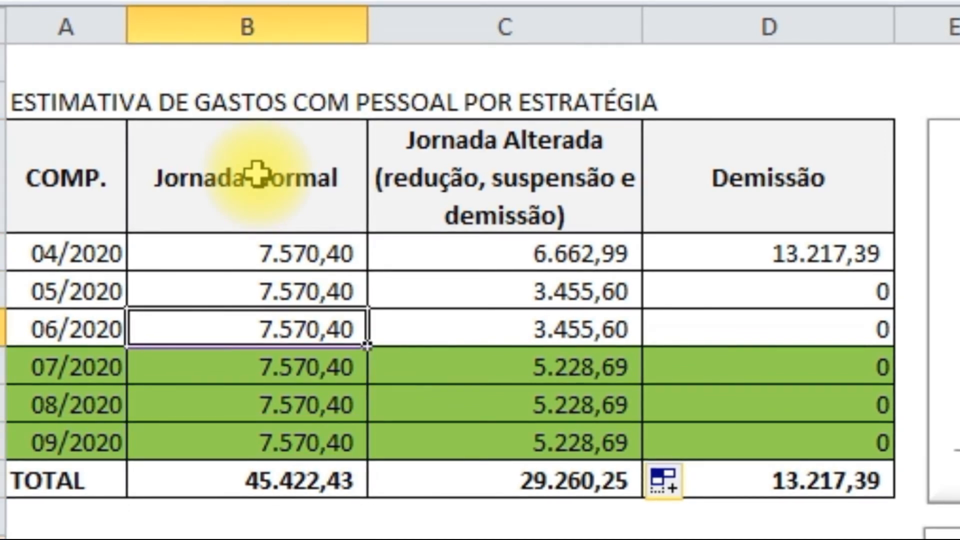
pyautogui.press('Up')
pyautogui.press('Up')
pyautogui.press('Up')
pyautogui.press('Up')
pyautogui.press('Down')
pyautogui.press('Down')
pyautogui.press('Down')
pyautogui.press('Down')
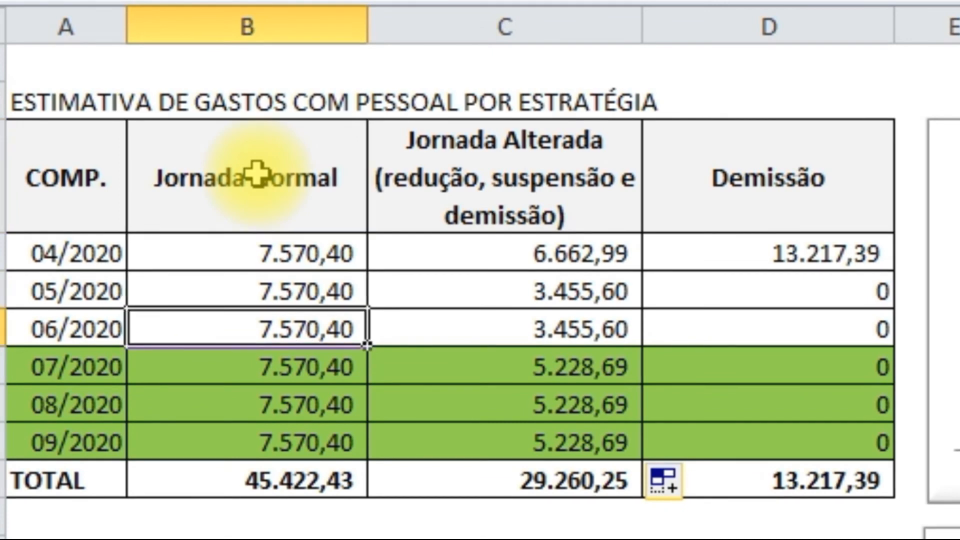
# Step: Examine the Jornada Normal column from its heading down to the six-month TOTAL
pyautogui.press('Up')
pyautogui.press('Up')
pyautogui.press('Right')
pyautogui.press('Up')
pyautogui.press('Up')
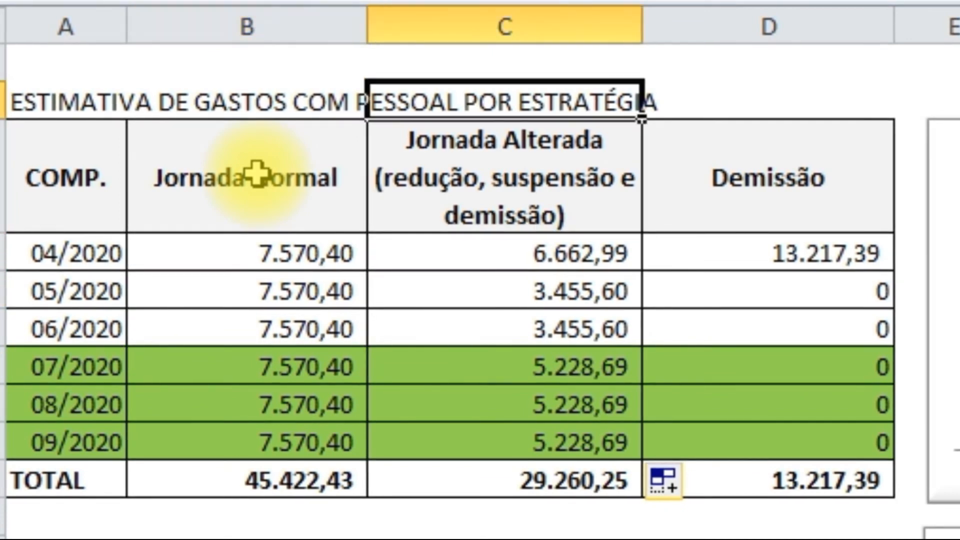
pyautogui.press('Down')
pyautogui.press('Left')
pyautogui.press('Down')
pyautogui.press('Down')
pyautogui.press('Down')
pyautogui.press('Down')
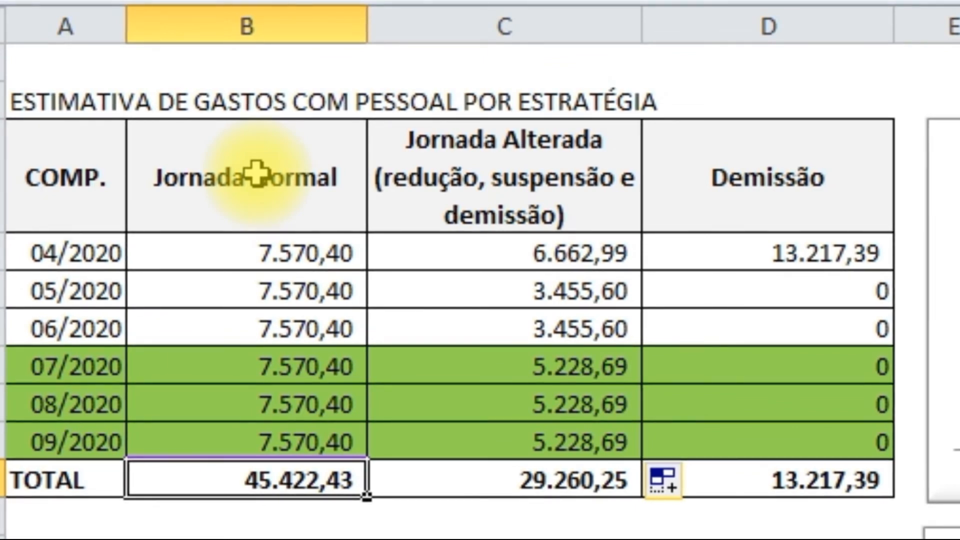
# Step: Compare the Jornada Alterada and Demissão totals and monthly costs, finishing at the Jornada Alterada heading
pyautogui.press('Right')
pyautogui.press('Right')
pyautogui.press('Up')
pyautogui.press('Up')
pyautogui.press('Up')
pyautogui.press('Up')
pyautogui.press('Up')
pyautogui.press('Up')
pyautogui.press('Left')
pyautogui.press('Up')
pyautogui.press('Up')
pyautogui.press('Down')
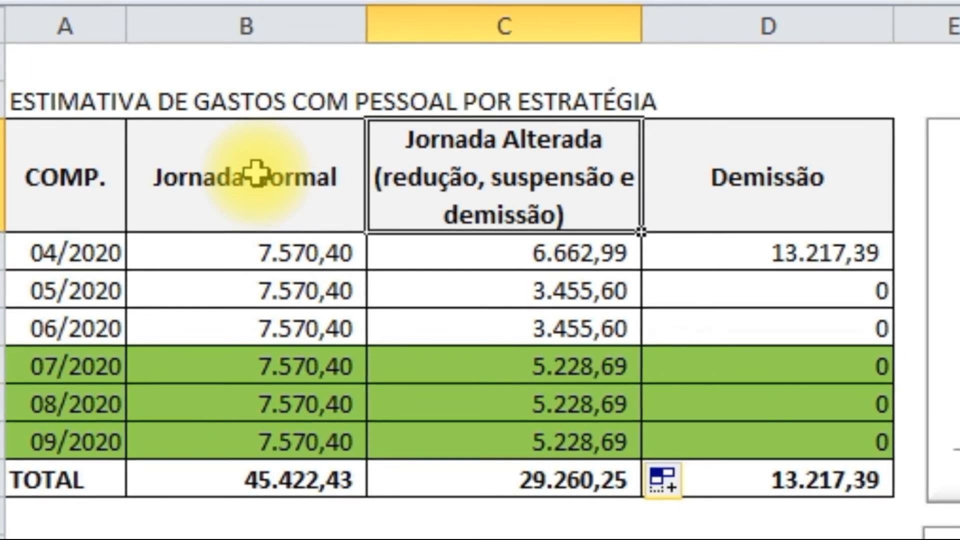
# Step: Check the 04/2020 Jornada Alterada cost against the adopted alternatives on the MP 936 sheet
pyautogui.press('Down')
pyautogui.press('Down')
pyautogui.press('Up')
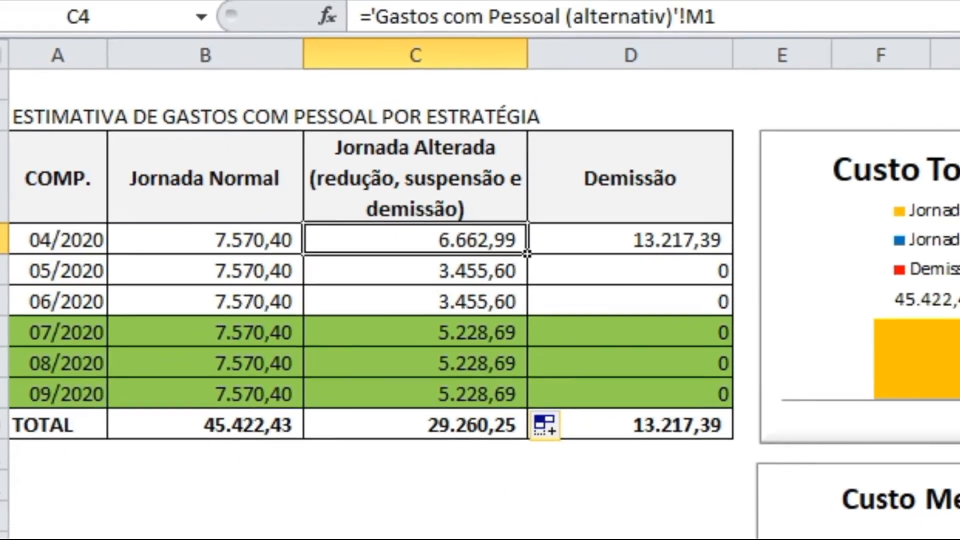
pyautogui.click(221, 499)
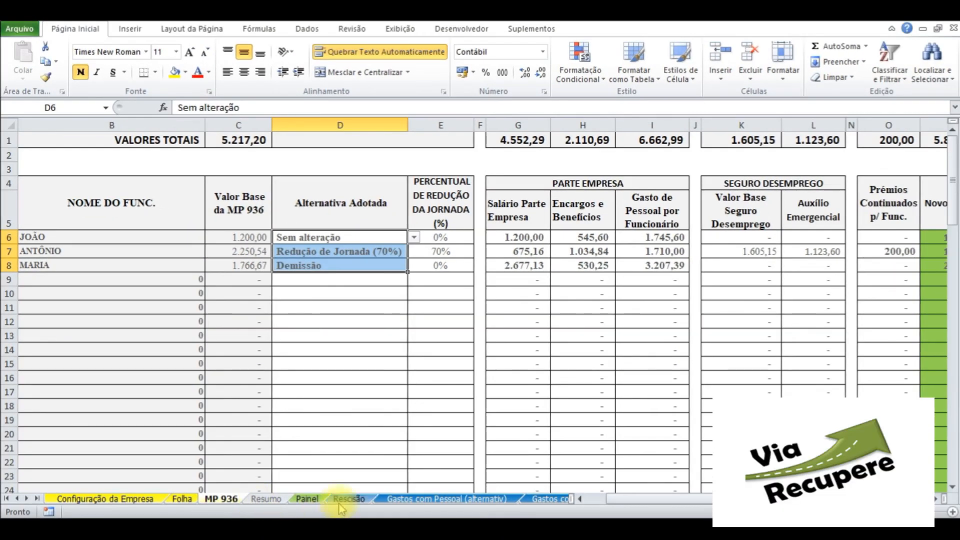
# Step: Return to the Painel sheet and examine the Jornada Alterada column down to its TOTAL
pyautogui.click(307, 498)
pyautogui.press('Down')
pyautogui.press('Down')
pyautogui.press('Down')
pyautogui.press('Down')
pyautogui.press('Down')
pyautogui.press('Down')
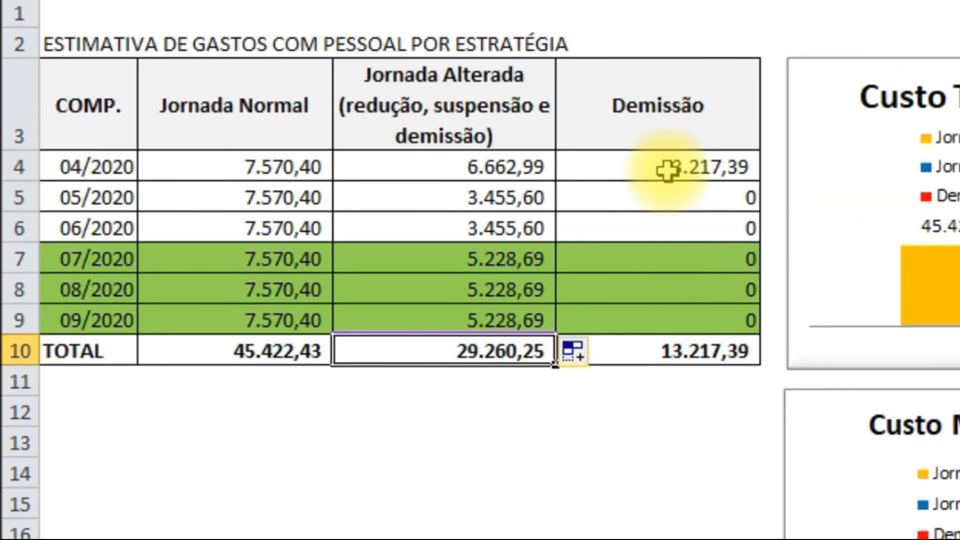
# Step: Examine the Demissão column, comparing the 04/2020 cost with the following months and the TOTAL
pyautogui.click(611, 172)
pyautogui.press('Up')
pyautogui.press('Down')
pyautogui.press('Up')
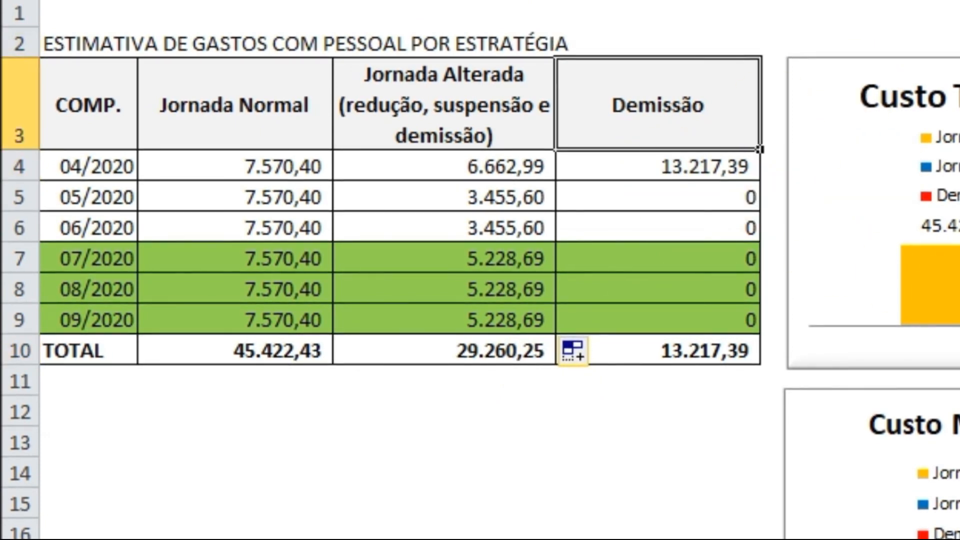
pyautogui.press('Down')
pyautogui.press('Down')
pyautogui.press('Up')
pyautogui.press('Down')
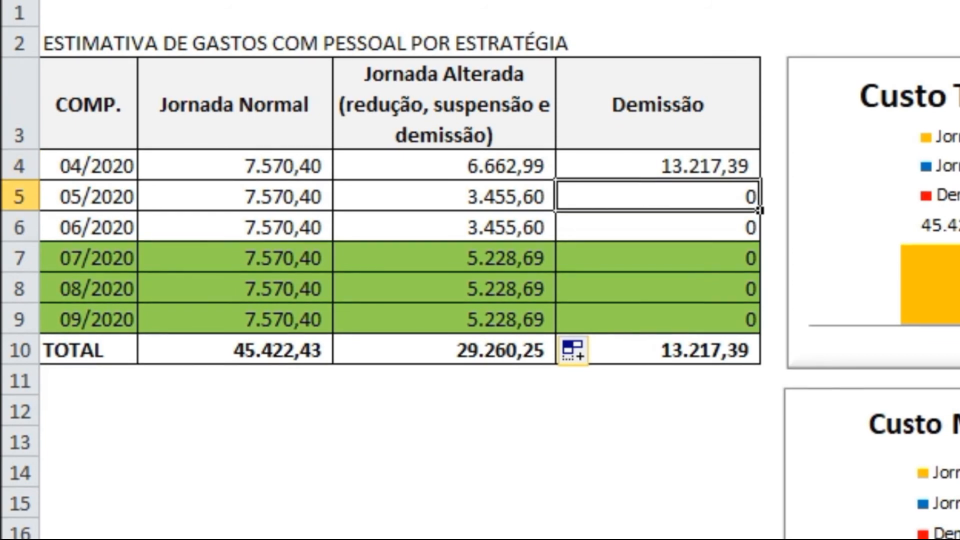
pyautogui.click(689, 356)
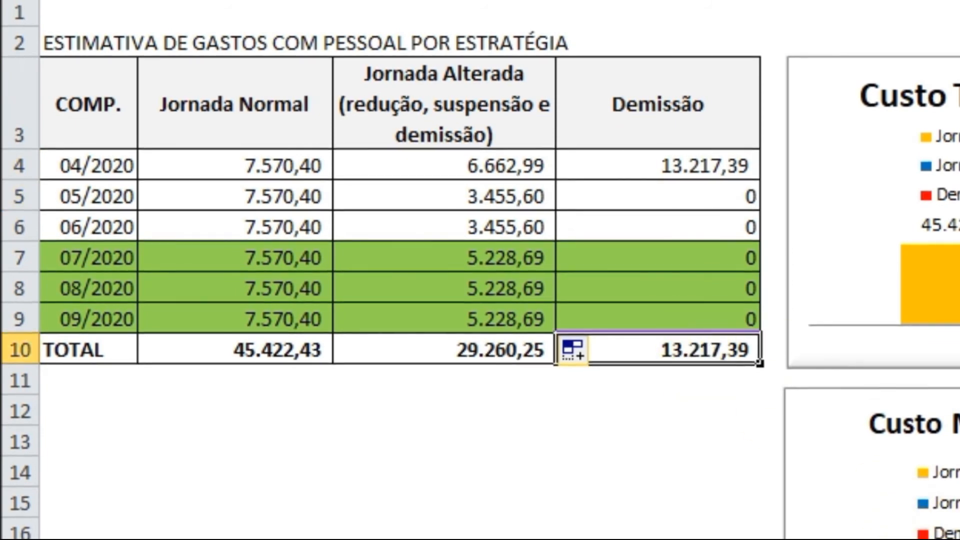
# Step: Compare the Jornada Normal, Jornada Alterada and Demissão bars in the Custo Total de Pessoal por Opção chart
pyautogui.click(855, 162)
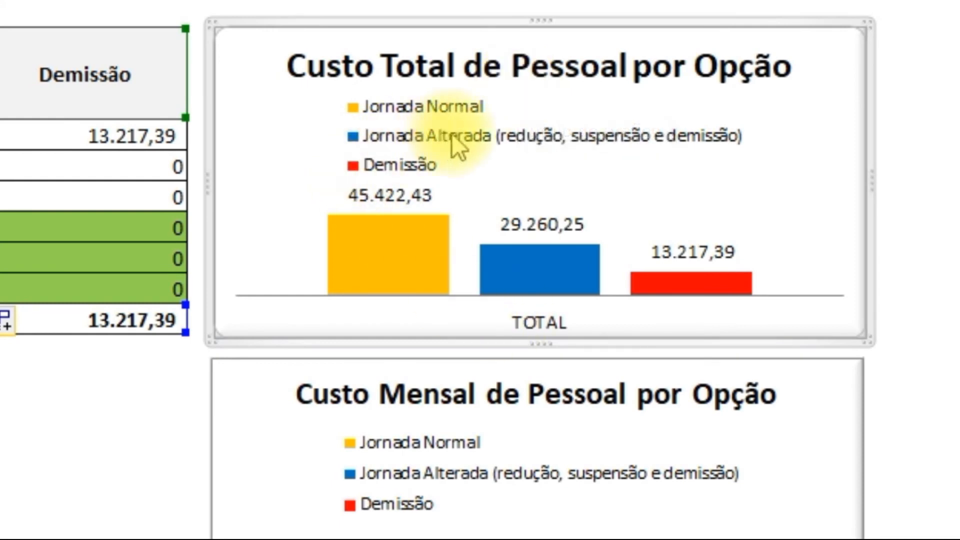
pyautogui.click(385, 254)
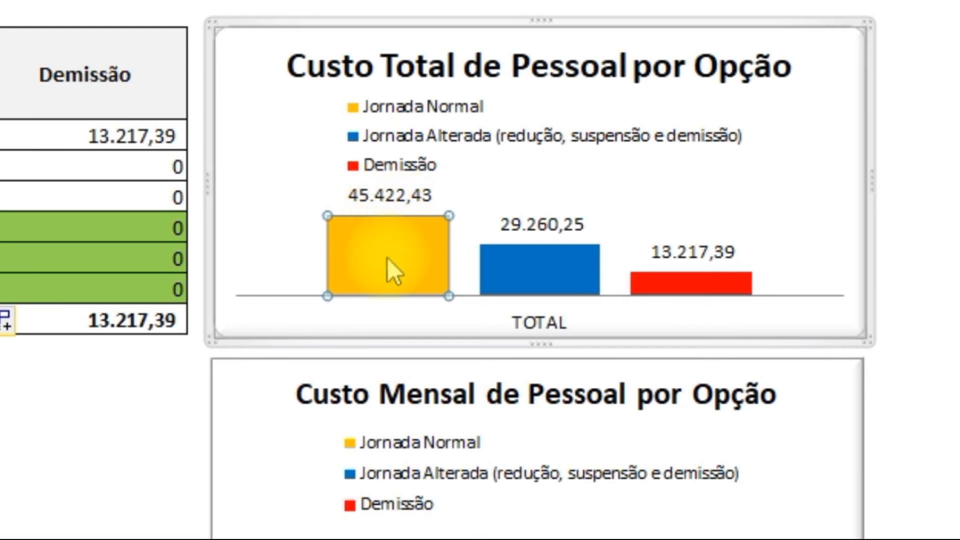
pyautogui.moveTo(387, 257)
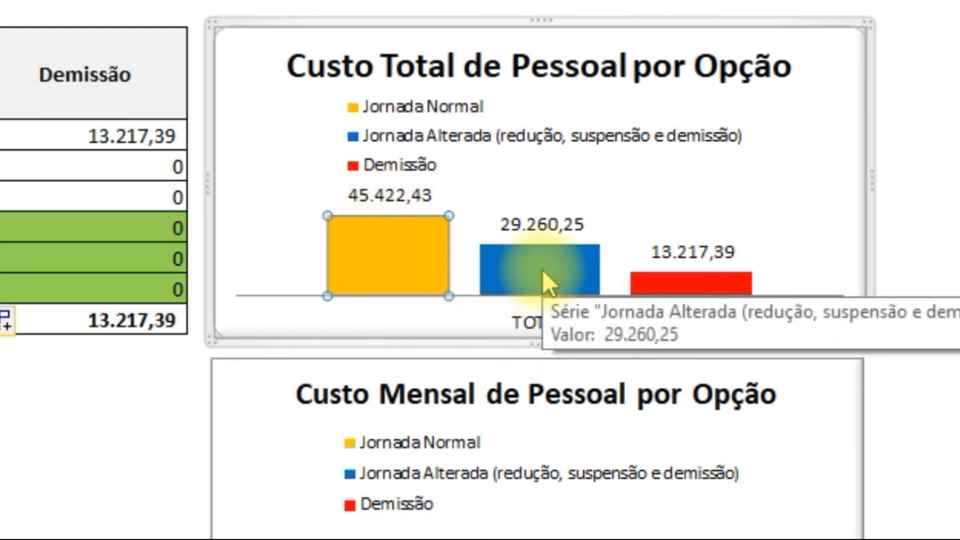
pyautogui.click(545, 281)
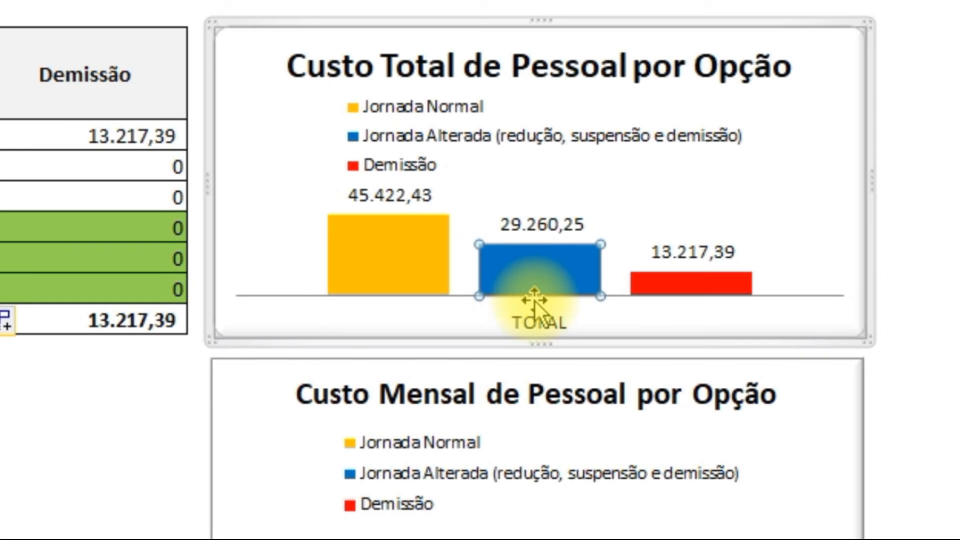
pyautogui.click(725, 283)
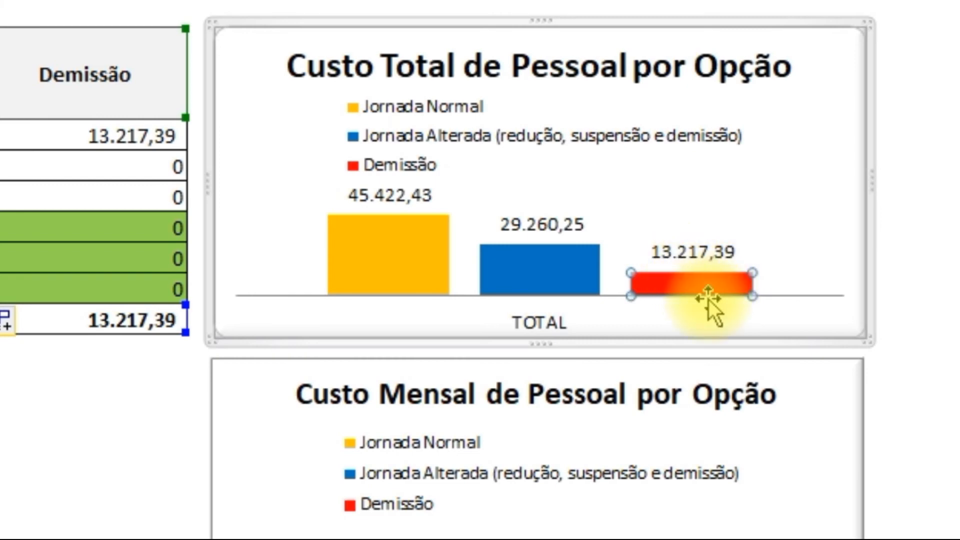
pyautogui.click(787, 222)
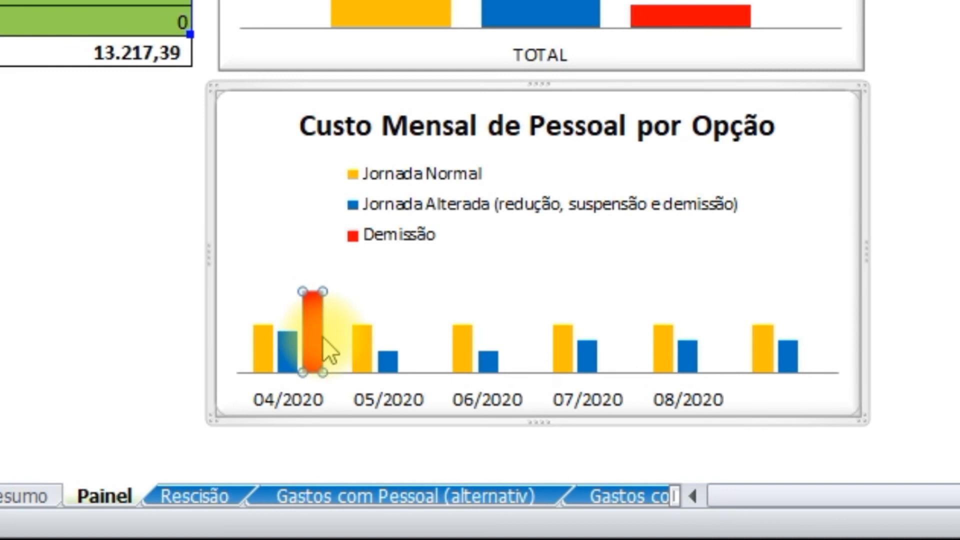
# Step: Compare the monthly bars of each strategy in the Custo Mensal de Pessoal por Opção chart, then deselect the chart
pyautogui.click(296, 219)
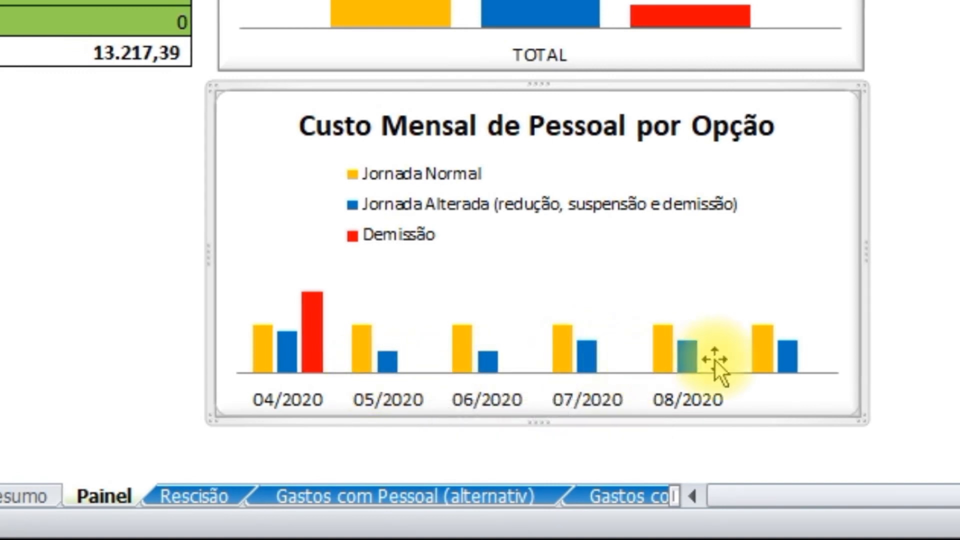
pyautogui.click(394, 353)
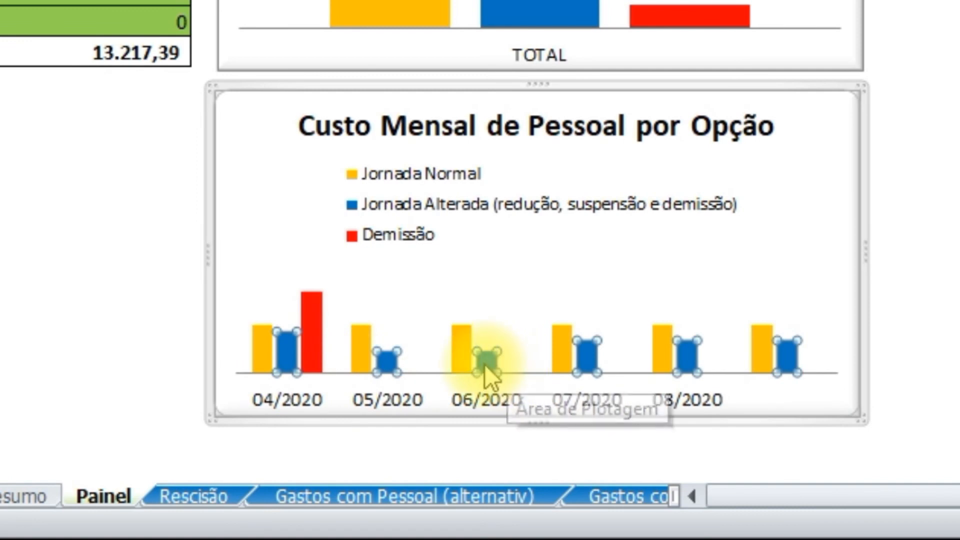
pyautogui.moveTo(484, 365)
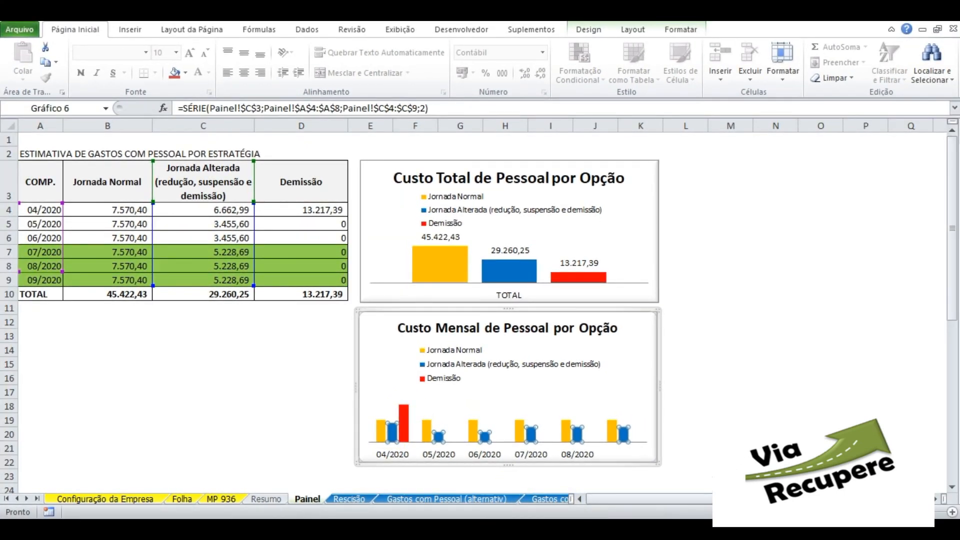
pyautogui.press('Escape')
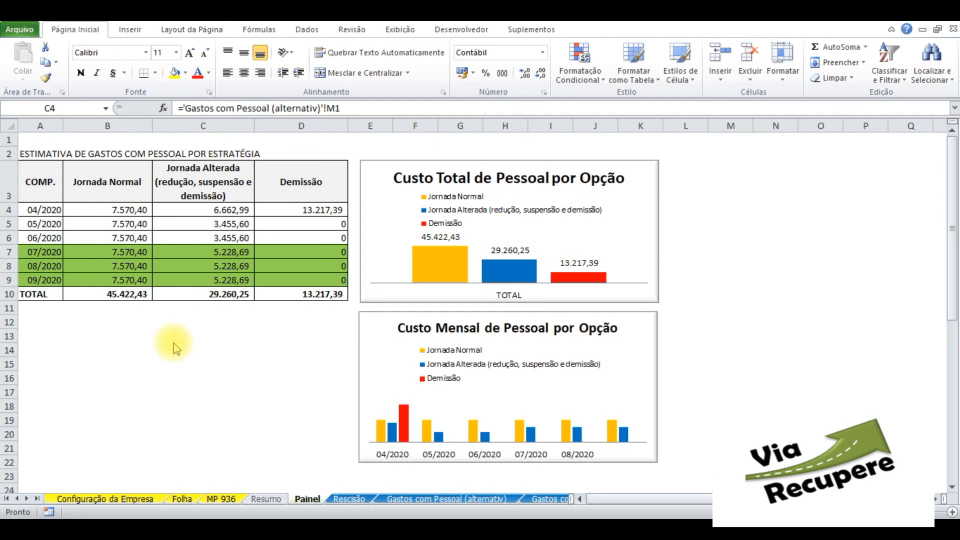
# Step: Review the severance calculation on the Rescisão sheet, checking the Multa FGTS 40% column for the first employees
pyautogui.click(349, 499)
pyautogui.click(479, 210)
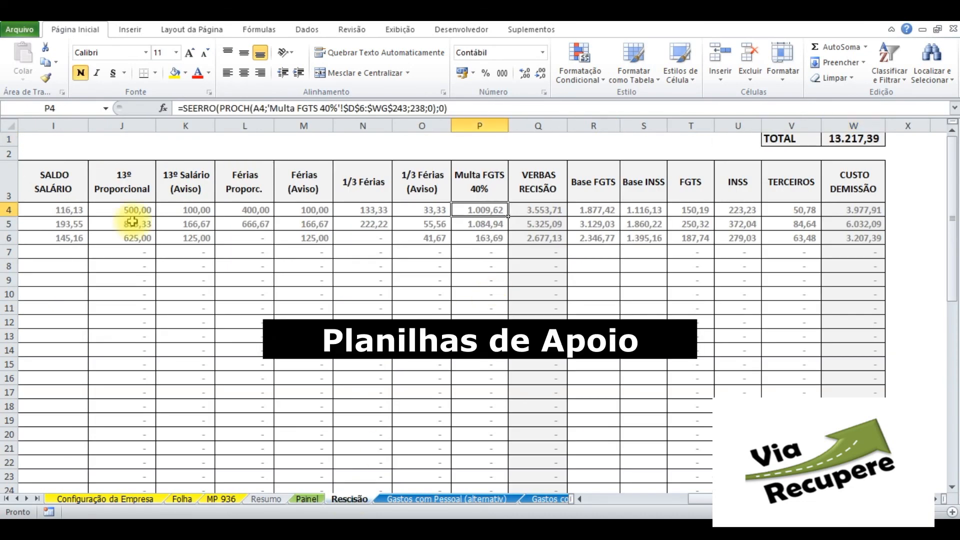
pyautogui.click(479, 187)
pyautogui.press('Down')
# Step: Examine the monthly adjustment indices and per-employee values on the Multa FGTS 40% sheet, working down to the later months
pyautogui.click(421, 499)
pyautogui.click(321, 184)
pyautogui.click(145, 182)
pyautogui.click(325, 183)
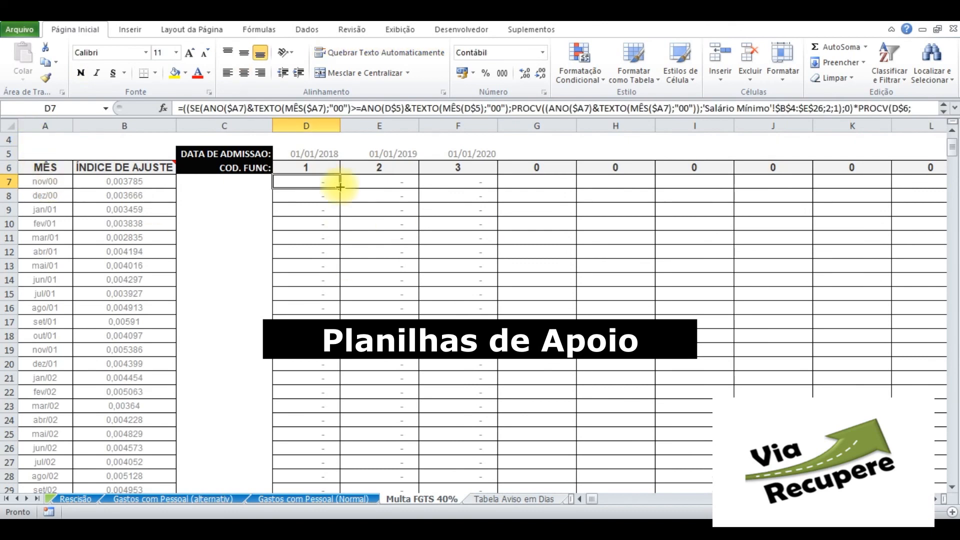
pyautogui.press('pagedown')
pyautogui.press('pagedown')
pyautogui.press('pagedown')
pyautogui.press('pagedown')
pyautogui.press('pagedown')
pyautogui.press('pagedown')
pyautogui.press('pagedown')
pyautogui.press('pagedown')
pyautogui.press('Down')
pyautogui.press('Down')
pyautogui.press('Down')
pyautogui.press('Down')
pyautogui.press('Down')
pyautogui.press('Down')
pyautogui.press('Down')
pyautogui.press('Down')
pyautogui.press('Down')
pyautogui.press('Down')
pyautogui.press('Down')
pyautogui.press('Down')
pyautogui.press('Down')
pyautogui.press('Down')
pyautogui.press('Down')
pyautogui.press('Down')
pyautogui.press('Down')
pyautogui.press('Down')
pyautogui.press('Down')
pyautogui.press('Down')
pyautogui.click(313, 436)
# Step: Review the employees' personnel costs on the Gastos com Pessoal (alternativ) sheet
pyautogui.click(146, 500)
pyautogui.click(210, 225)
pyautogui.click(413, 251)
# Step: Review each employee's reduction type and company-paid remuneration on the Gastos com Pessoal (Normal) sheet
pyautogui.click(358, 500)
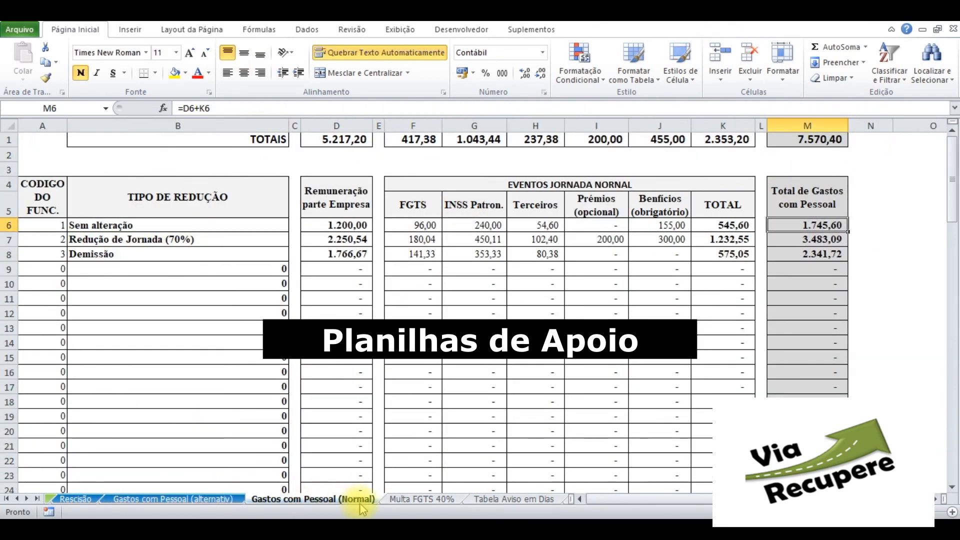
pyautogui.moveTo(323, 228); pyautogui.dragTo(354, 248)
pyautogui.moveTo(225, 253); pyautogui.dragTo(351, 254)
pyautogui.click(227, 242)
pyautogui.click(341, 243)
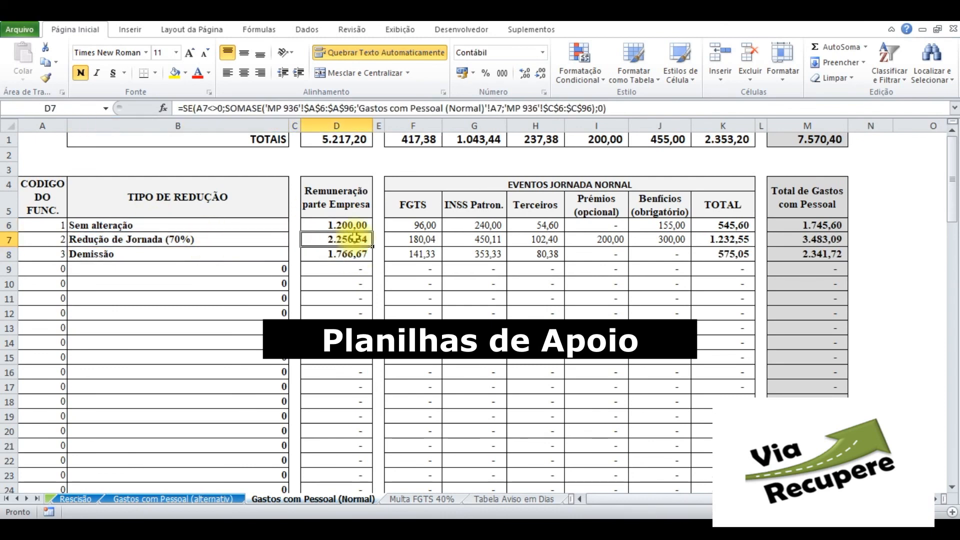
# Step: Review the proportional notice-period table under Lei 12.506/2011 on the Tabela Aviso em Dias sheet
pyautogui.hotkey('ctrl', 'pagedown')
pyautogui.hotkey('ctrl', 'pagedown')
pyautogui.click(312, 163)
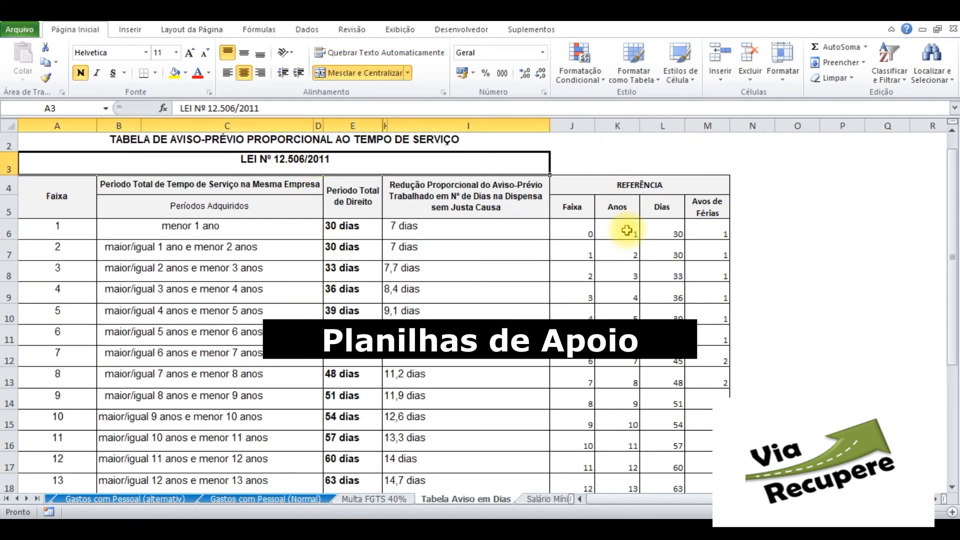
# Step: Check the employees' last salaries and whole-number minimum-wage quantities on the Salário Mínimo sheet
pyautogui.click(546, 499)
pyautogui.moveTo(539, 212); pyautogui.dragTo(576, 239)
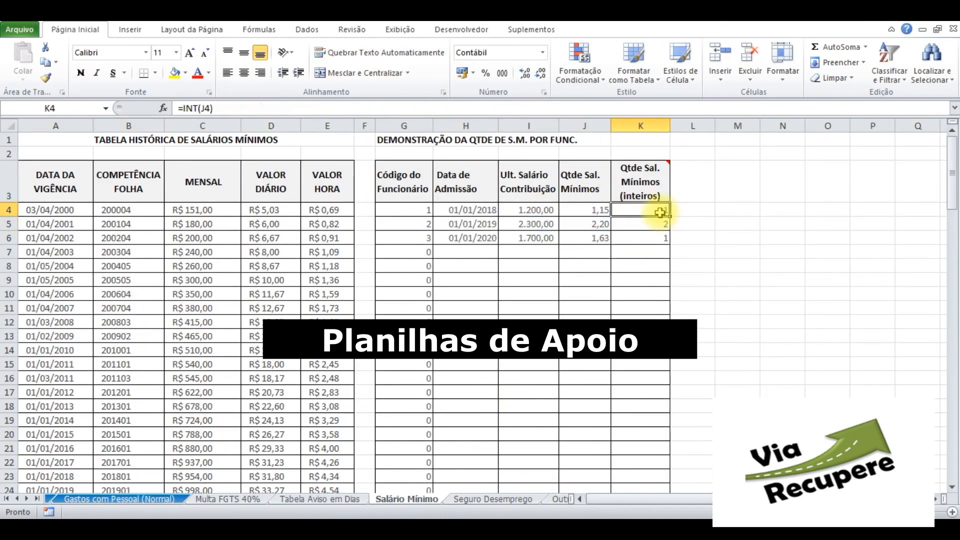
pyautogui.moveTo(661, 211); pyautogui.dragTo(660, 238)
# Step: Review the salary brackets and benefit values on the Seguro Desemprego sheet
pyautogui.click(495, 500)
pyautogui.click(198, 187)
pyautogui.click(250, 187)
pyautogui.click(195, 214)
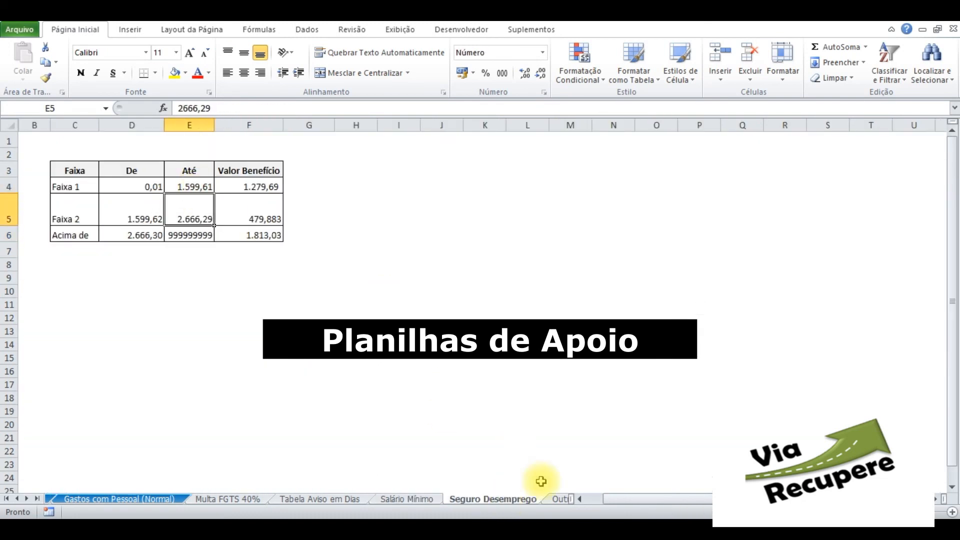
# Step: Examine the INSS, TERC., FAP and RAT rates for each tax regime on the Outras Entidades sheet
pyautogui.click(556, 499)
pyautogui.click(247, 184)
pyautogui.press('Left')
pyautogui.press('Down')
pyautogui.press('Down')
pyautogui.press('Down')
pyautogui.press('Down')
pyautogui.press('Down')
pyautogui.press('Up')
pyautogui.press('Up')
pyautogui.press('Down')
pyautogui.press('Down')
pyautogui.press('Down')
pyautogui.press('Right')
pyautogui.press('Right')
pyautogui.press('Up')
pyautogui.press('Up')
pyautogui.press('Up')
pyautogui.press('Up')
pyautogui.press('Down')
pyautogui.press('Down')
pyautogui.press('Right')
pyautogui.press('Left')
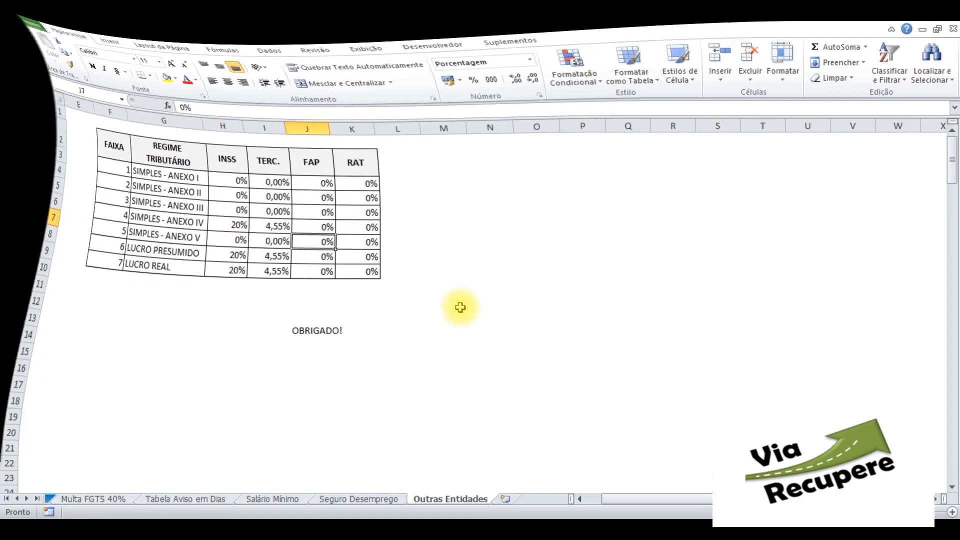